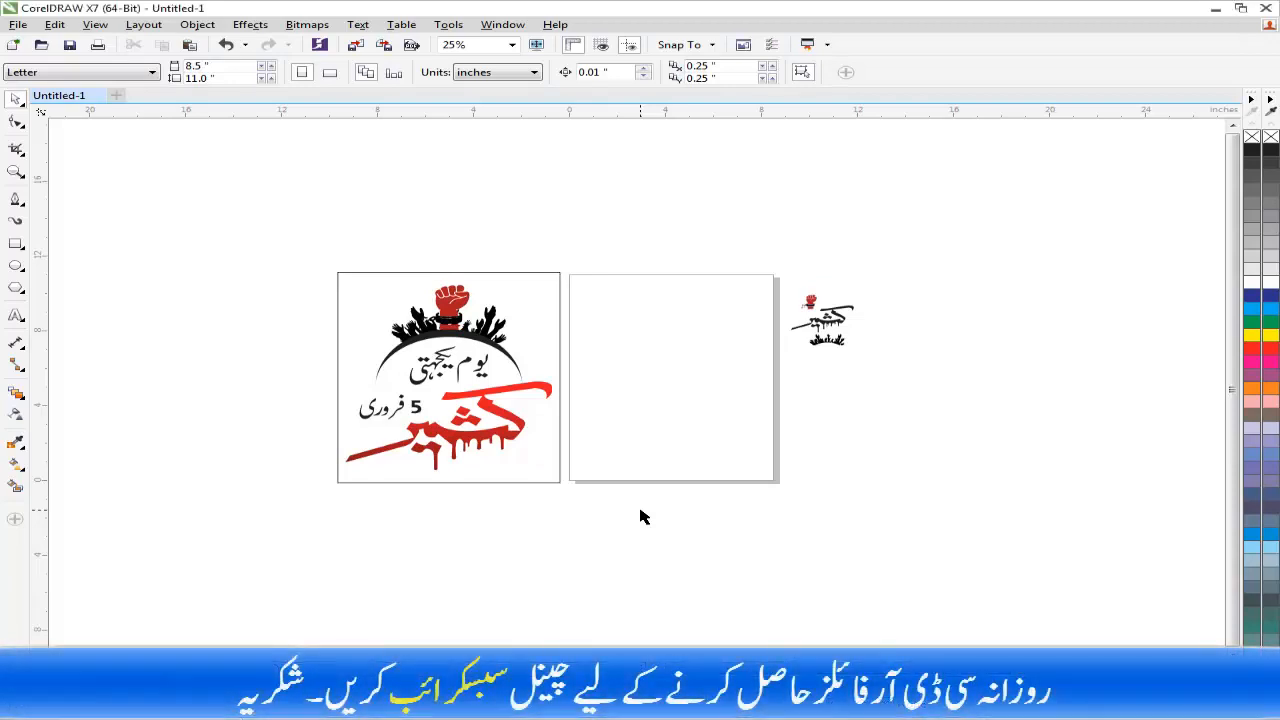
Add a page-sized rectangle 8.5 by 11 inches as the frame of the blank page.
key(F4)
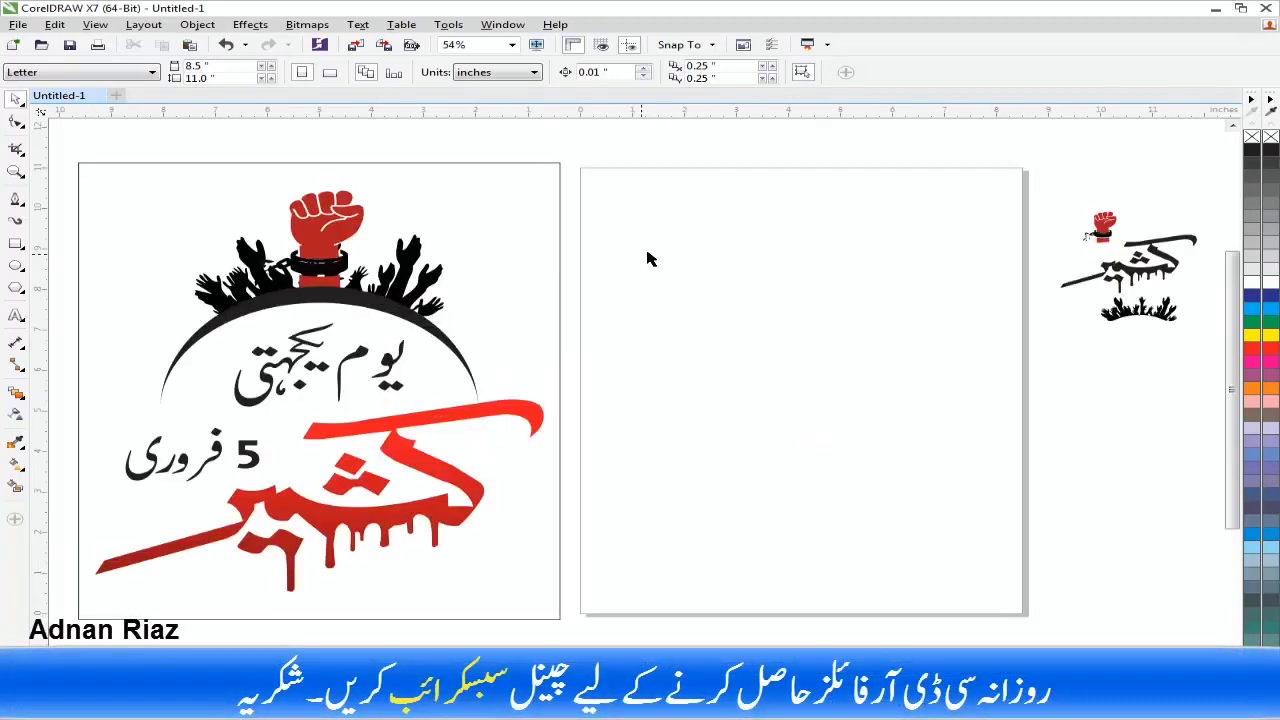
double_click(14, 247)
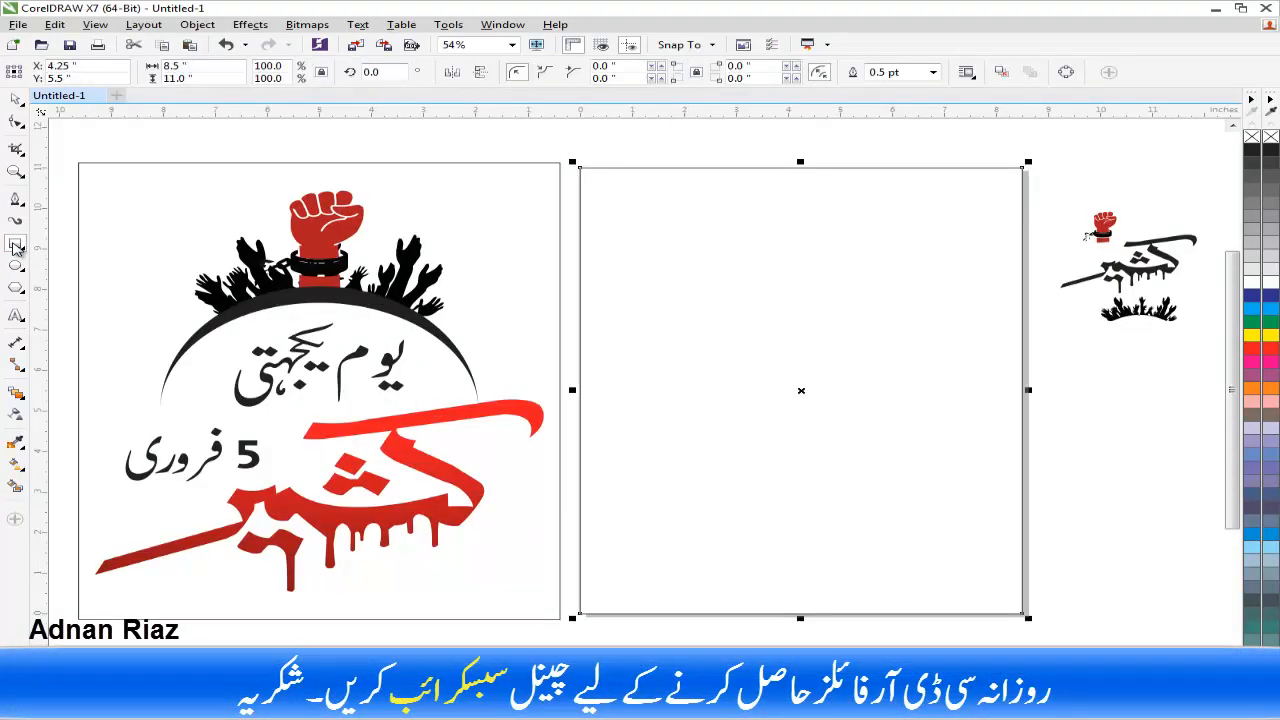
click(260, 121)
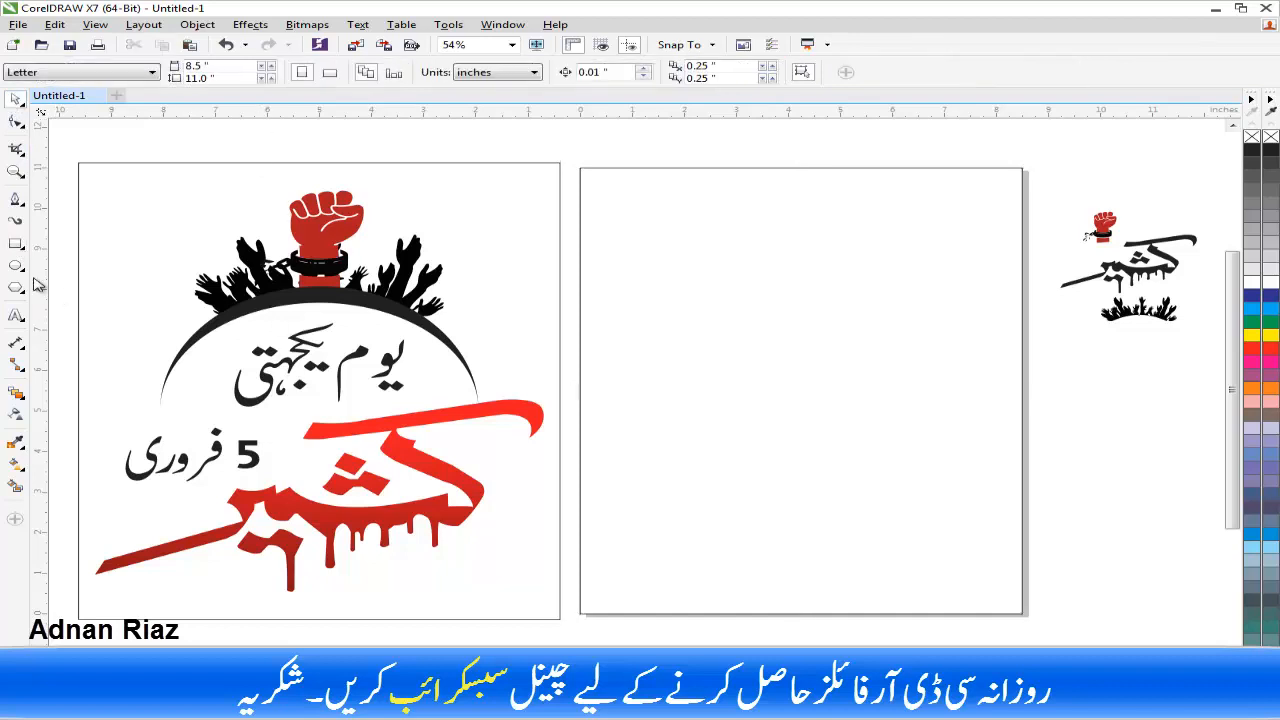
Draw a circle about 8.2 inches across and centre it in the page frame.
click(17, 266)
drag(631, 251, 1057, 583)
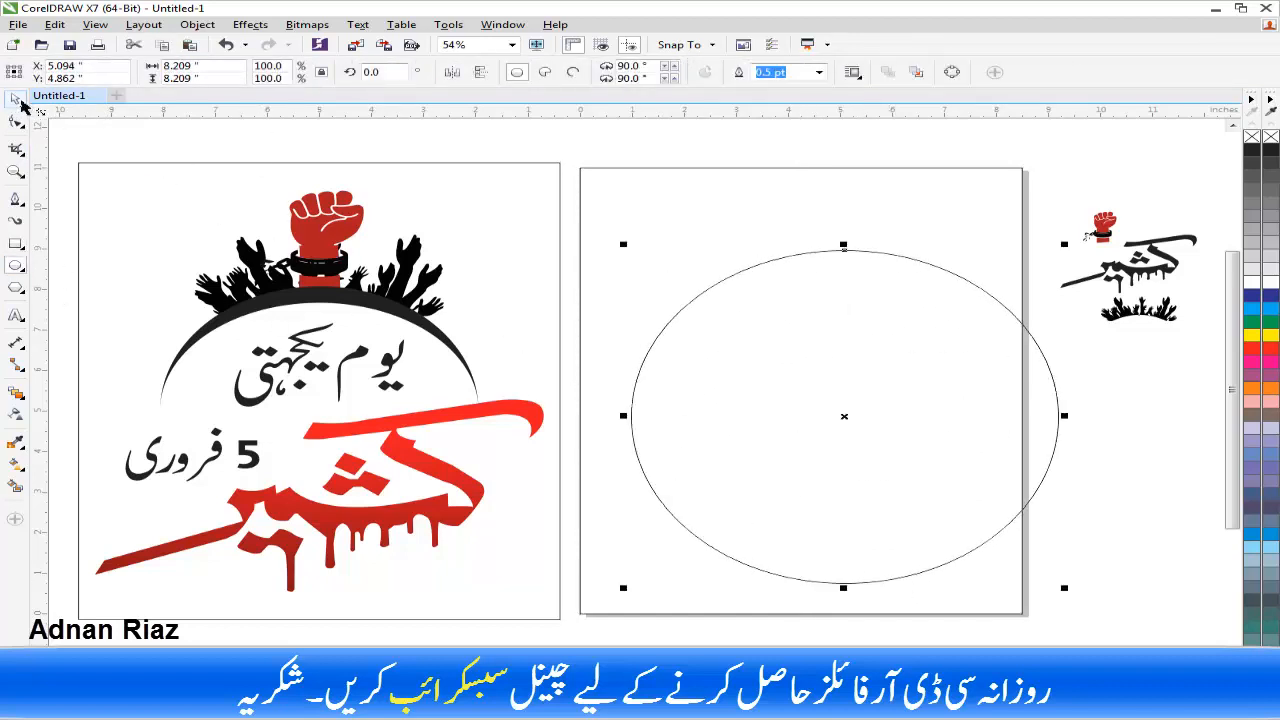
shift+click(677, 191)
key(c)
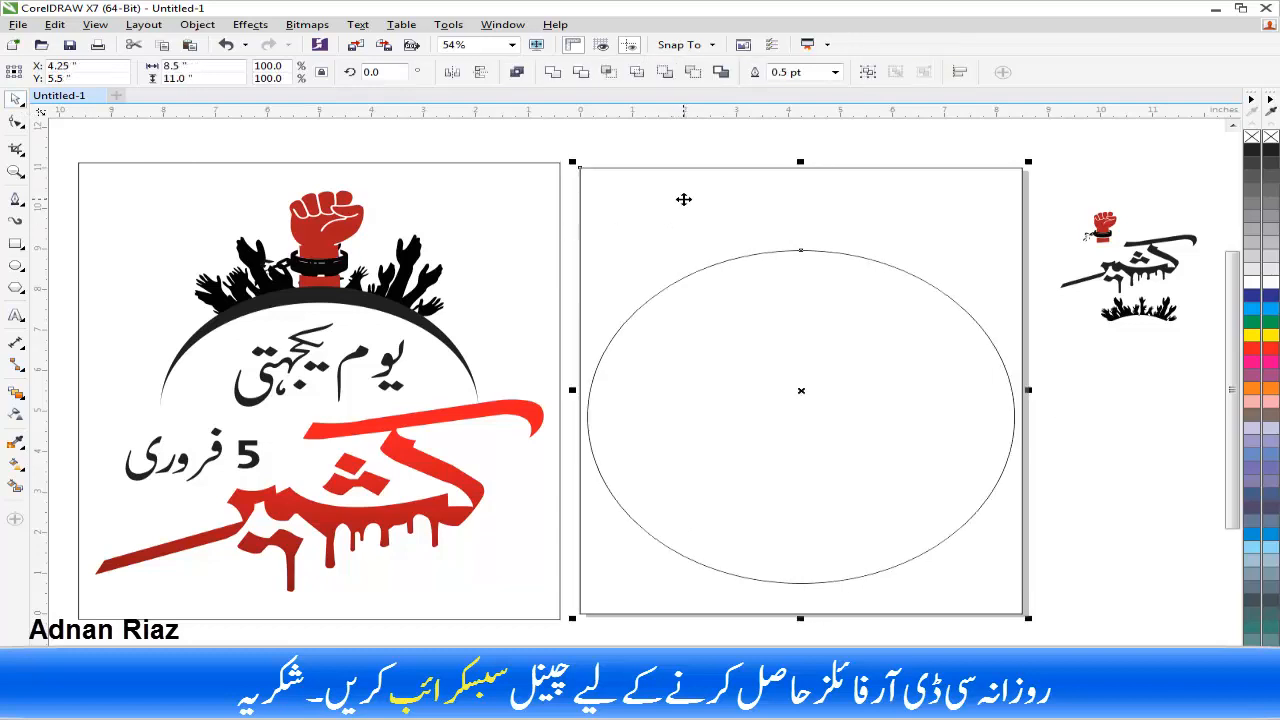
click(711, 131)
drag(770, 333, 770, 309)
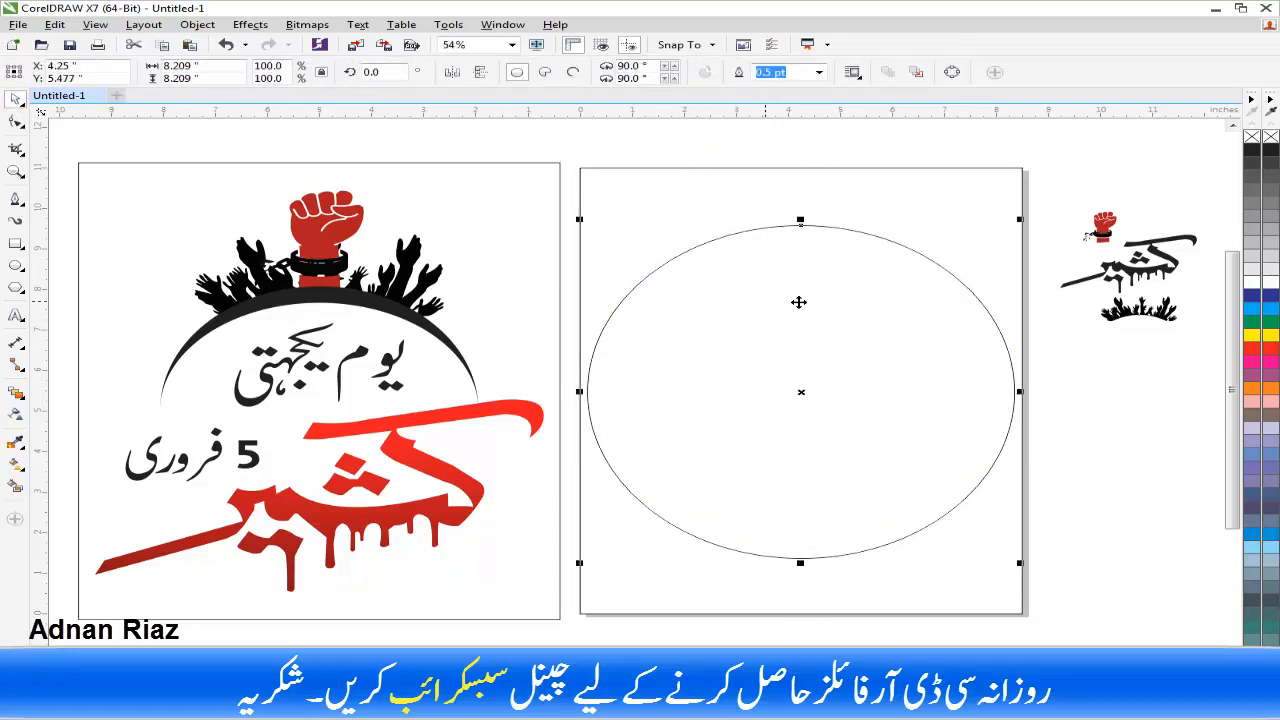
Make a flattened concentric copy of the circle about 7.2 inches tall and Smart Fill the upper crescent between both outlines.
drag(1010, 226, 1020, 393)
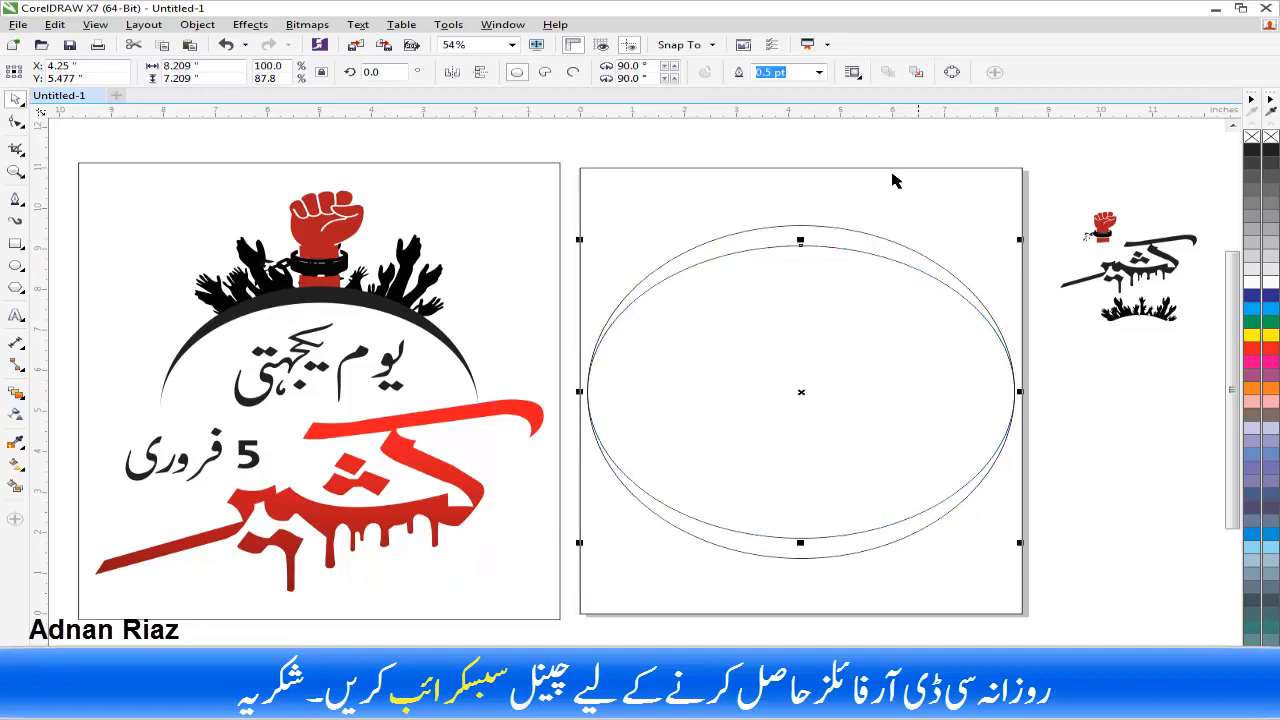
click(872, 186)
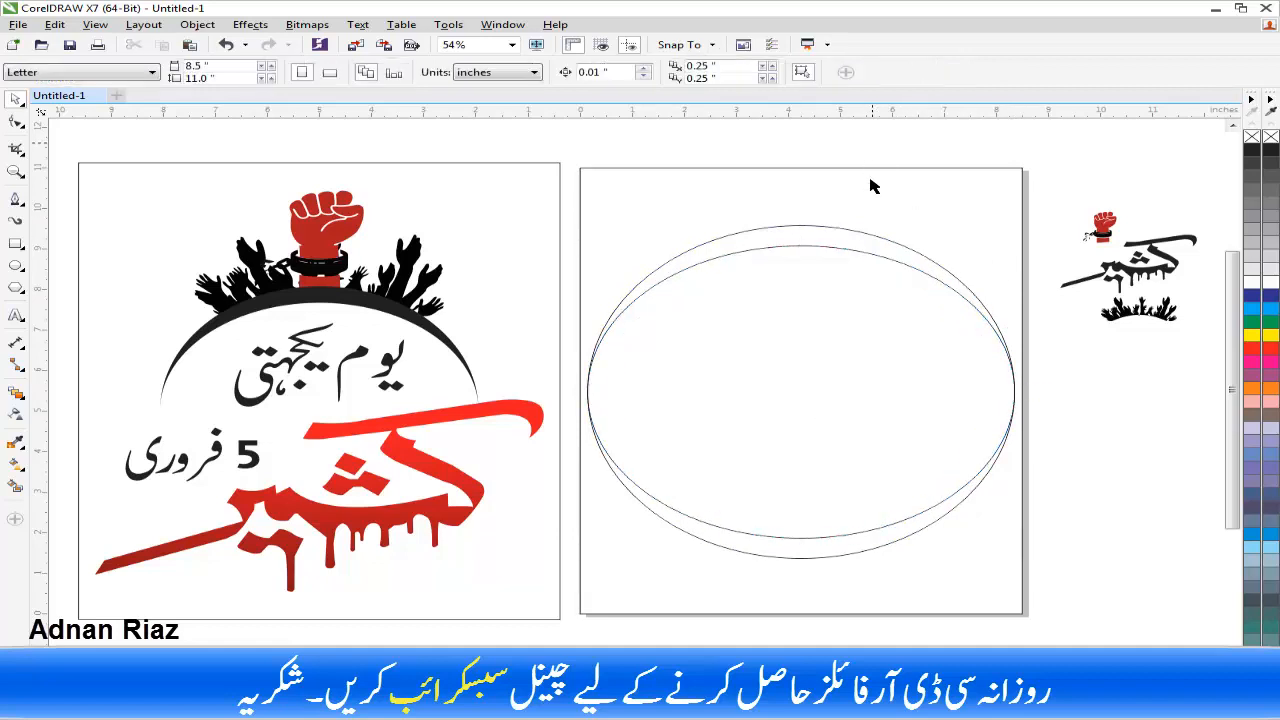
click(15, 486)
click(770, 236)
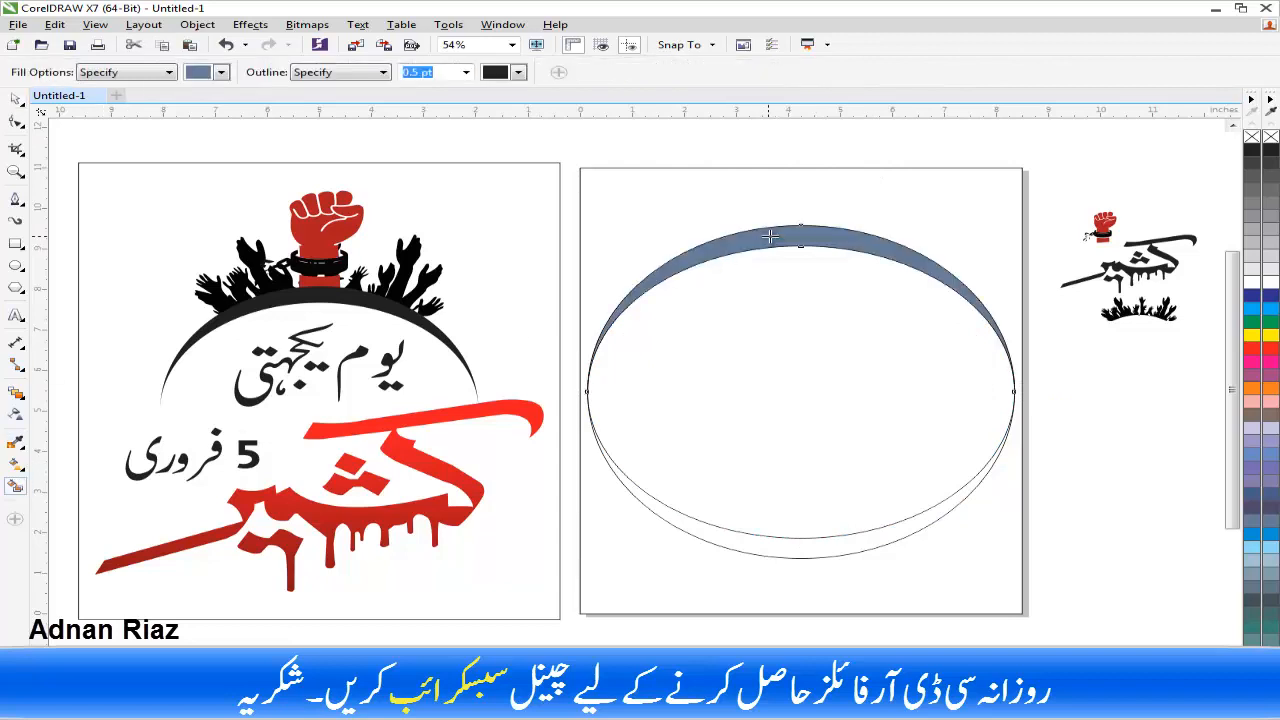
Delete both construction ellipses, keeping only the filled crescent.
click(16, 99)
click(733, 156)
click(774, 363)
key(Delete)
click(778, 370)
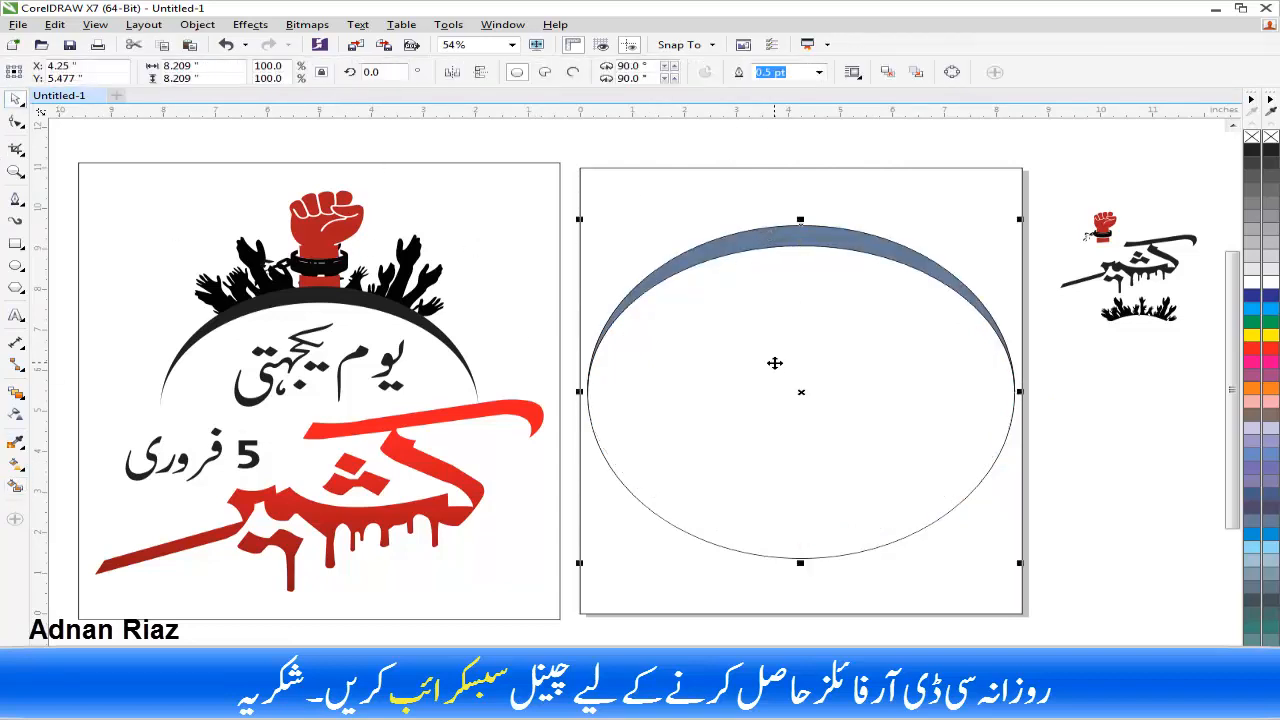
key(Delete)
Scale the crescent about its centre to about 5.36 inches wide, remove its outline and fill it black.
click(797, 236)
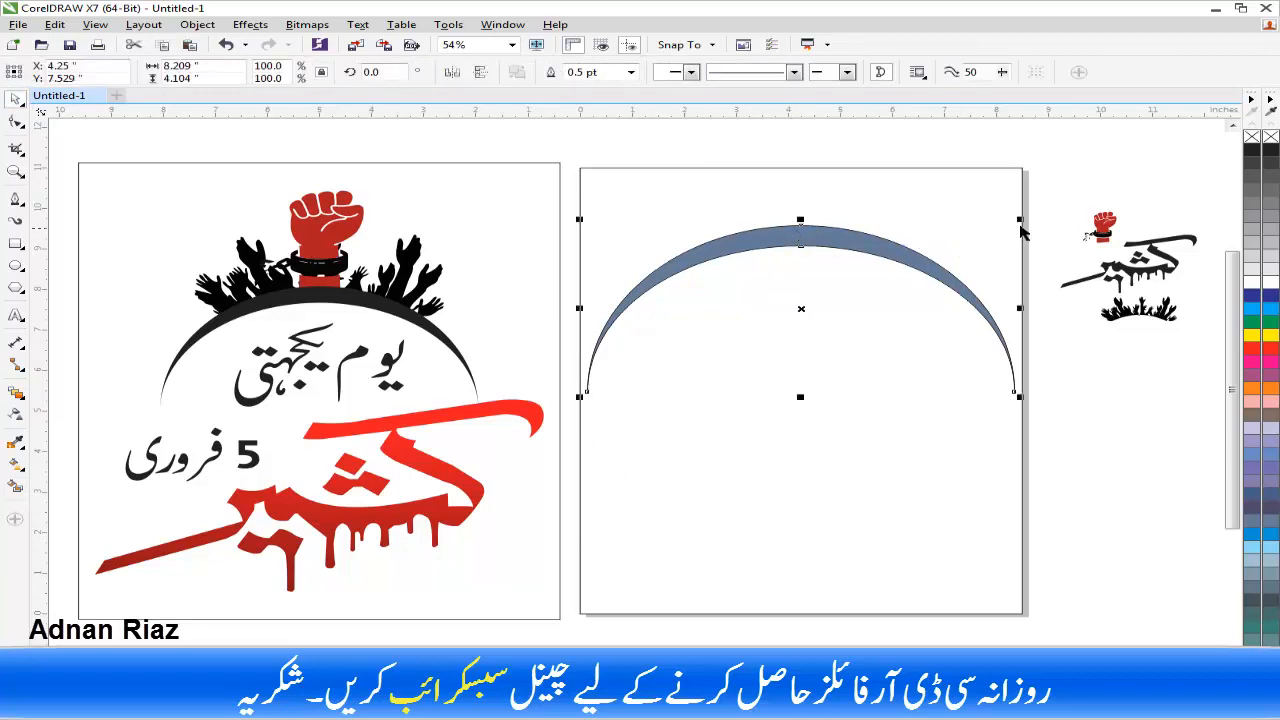
drag(1020, 222, 989, 257)
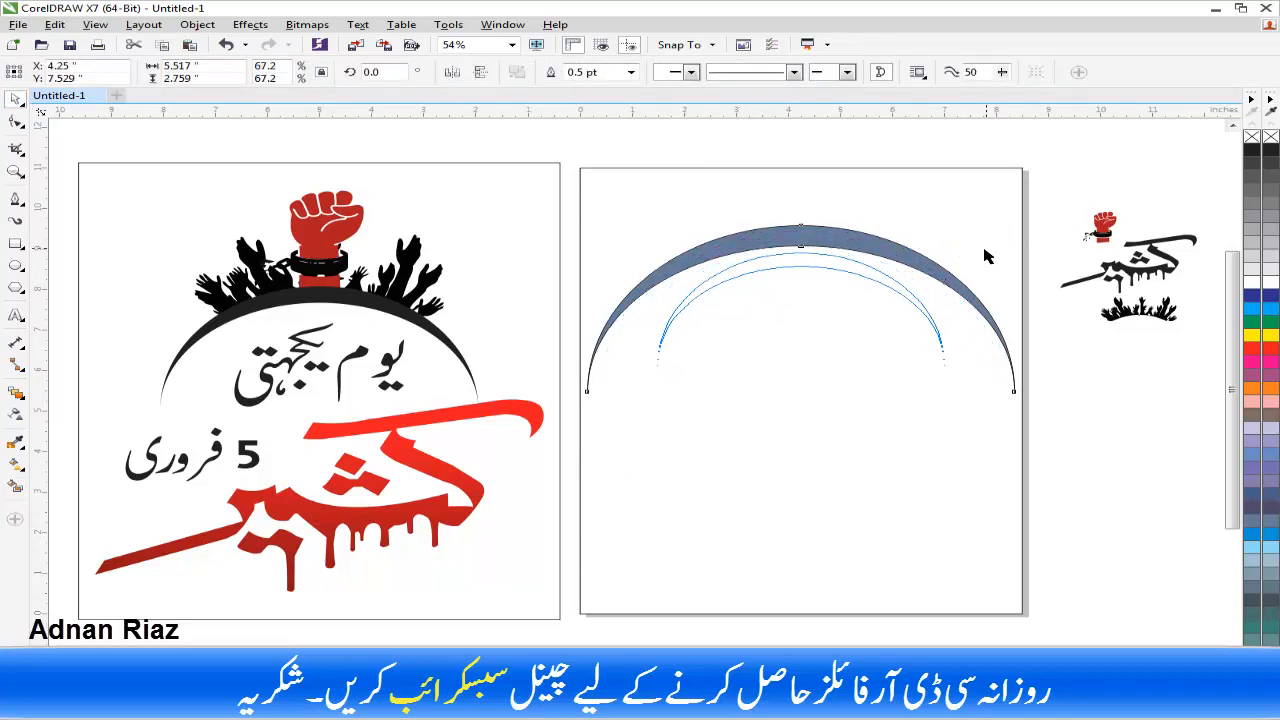
right_click(1253, 137)
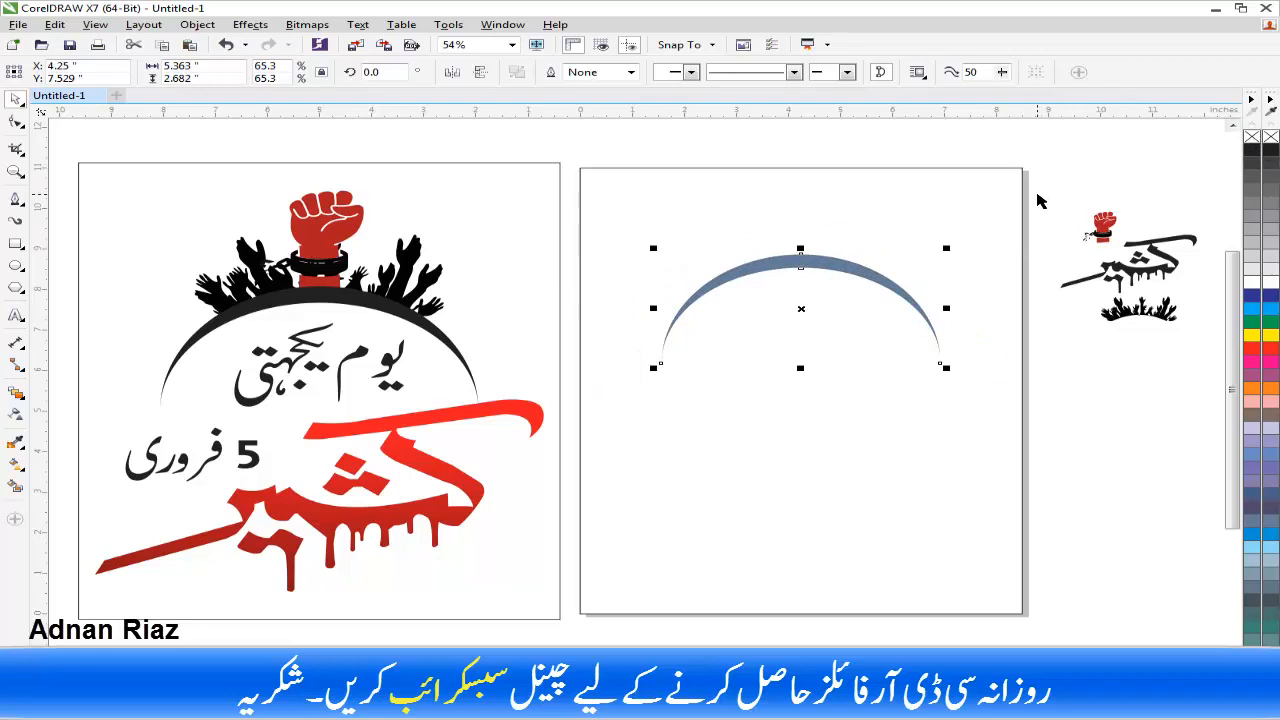
click(1273, 148)
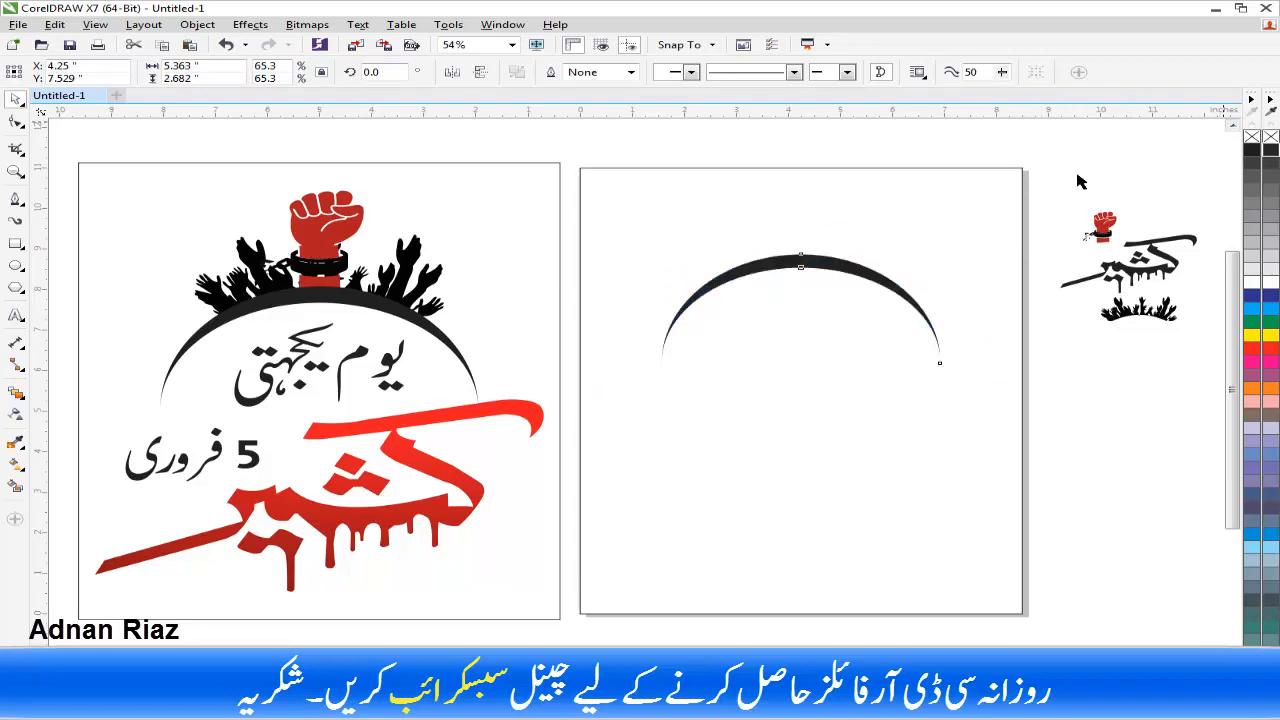
click(1075, 172)
Place the raised-hands silhouette behind the crest of the arc, about 3.15 inches wide and centred on the arc.
drag(1064, 295, 1056, 315)
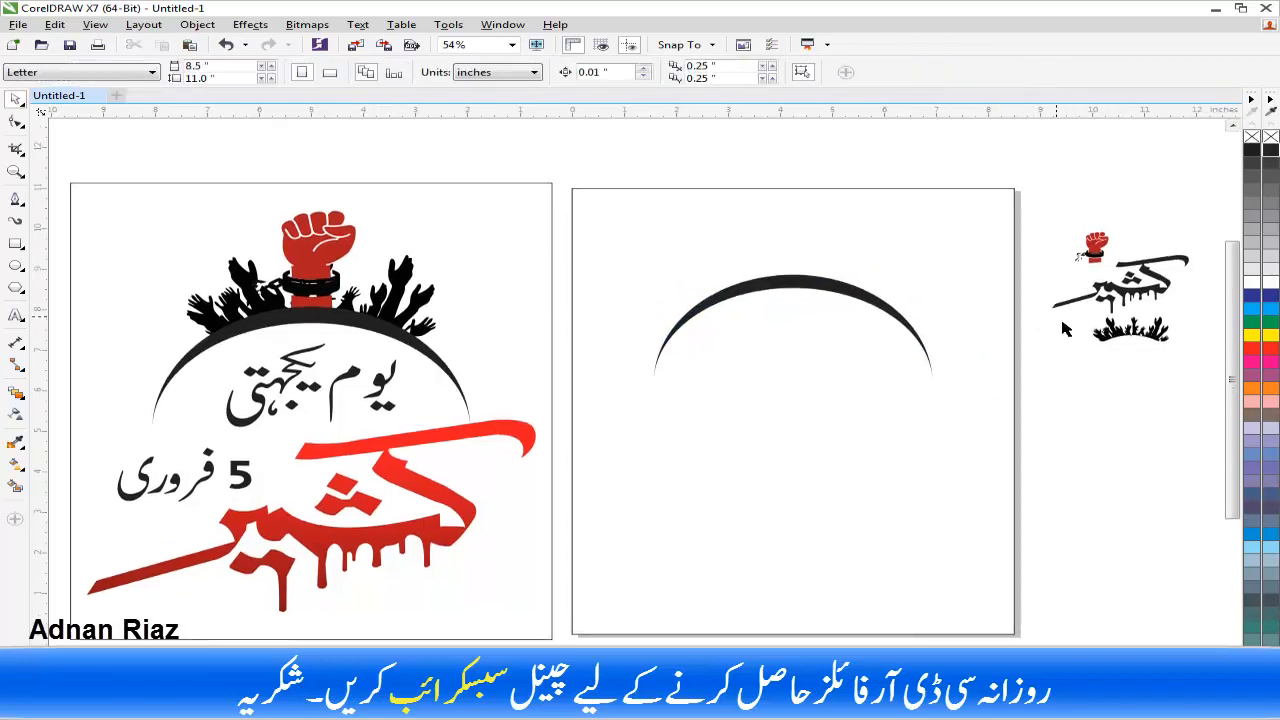
drag(1122, 340, 866, 307)
shift+click(869, 310)
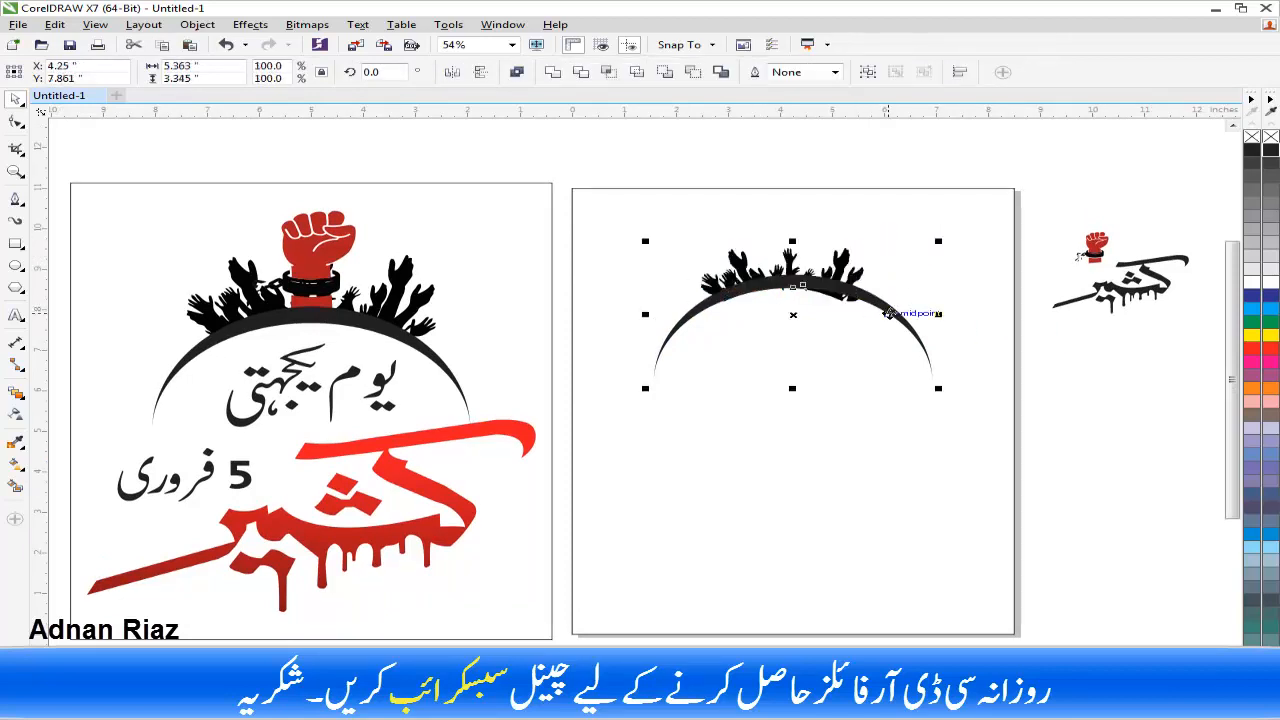
click(1108, 375)
scroll(797, 268, up, 3)
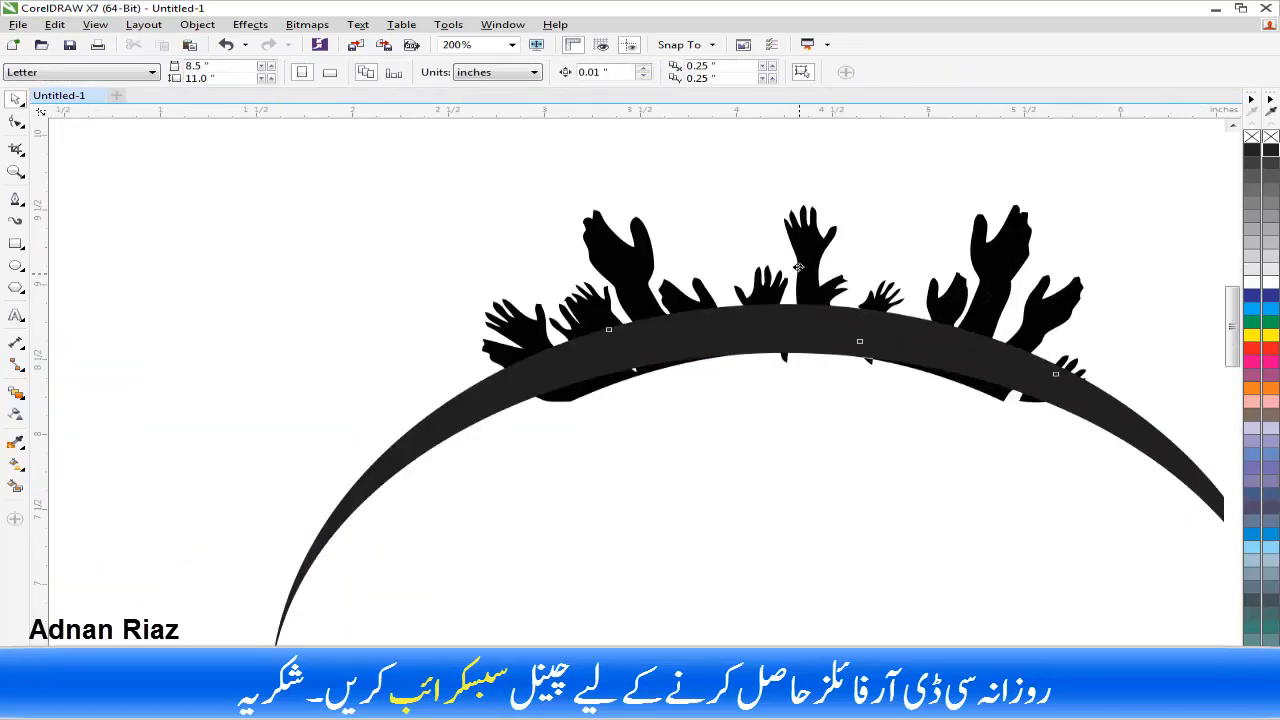
click(798, 267)
scroll(785, 260, down, 2)
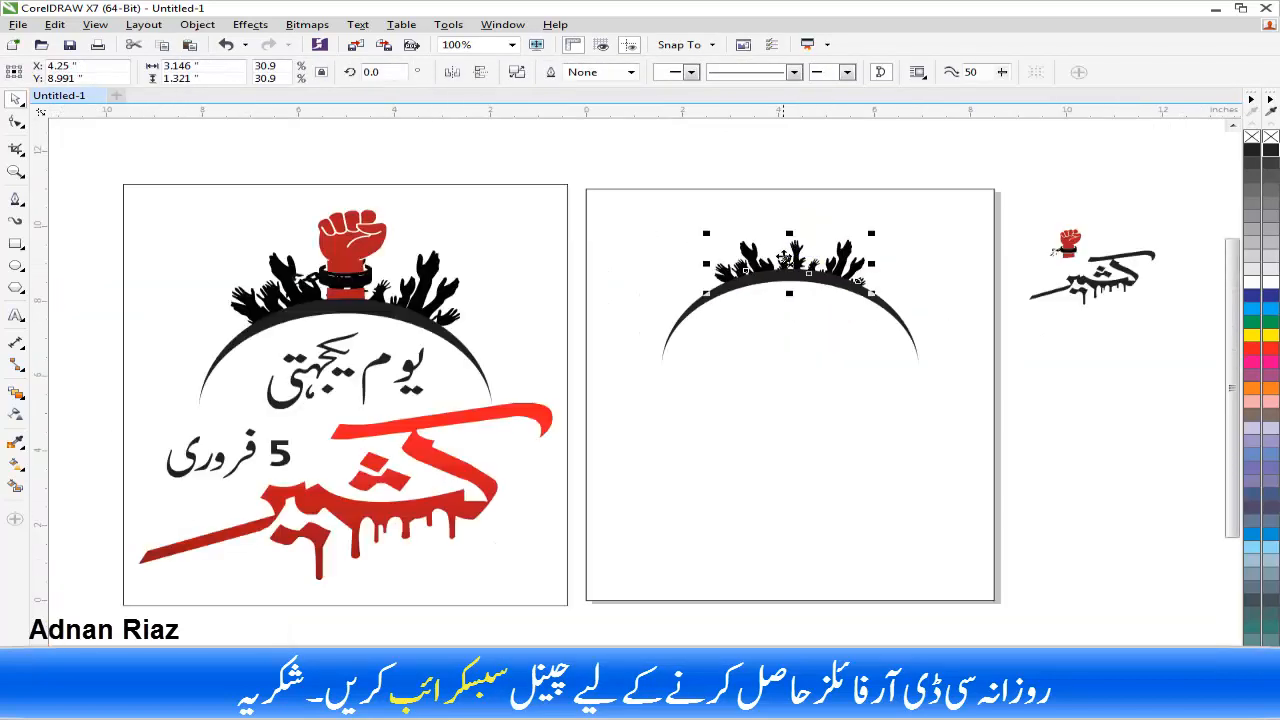
Move the red chained fist onto the middle of the arc and enlarge it to about 1.2 inches wide.
drag(1066, 250, 799, 251)
scroll(799, 251, up, 5)
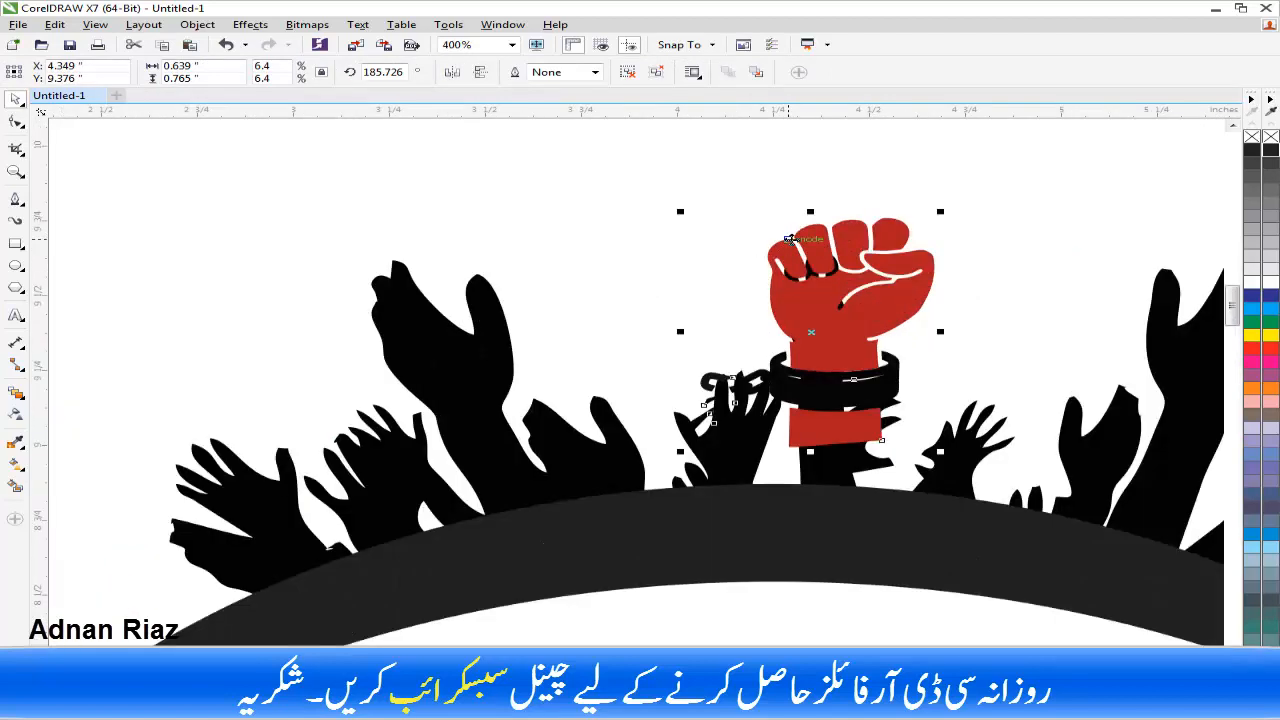
drag(813, 328, 805, 296)
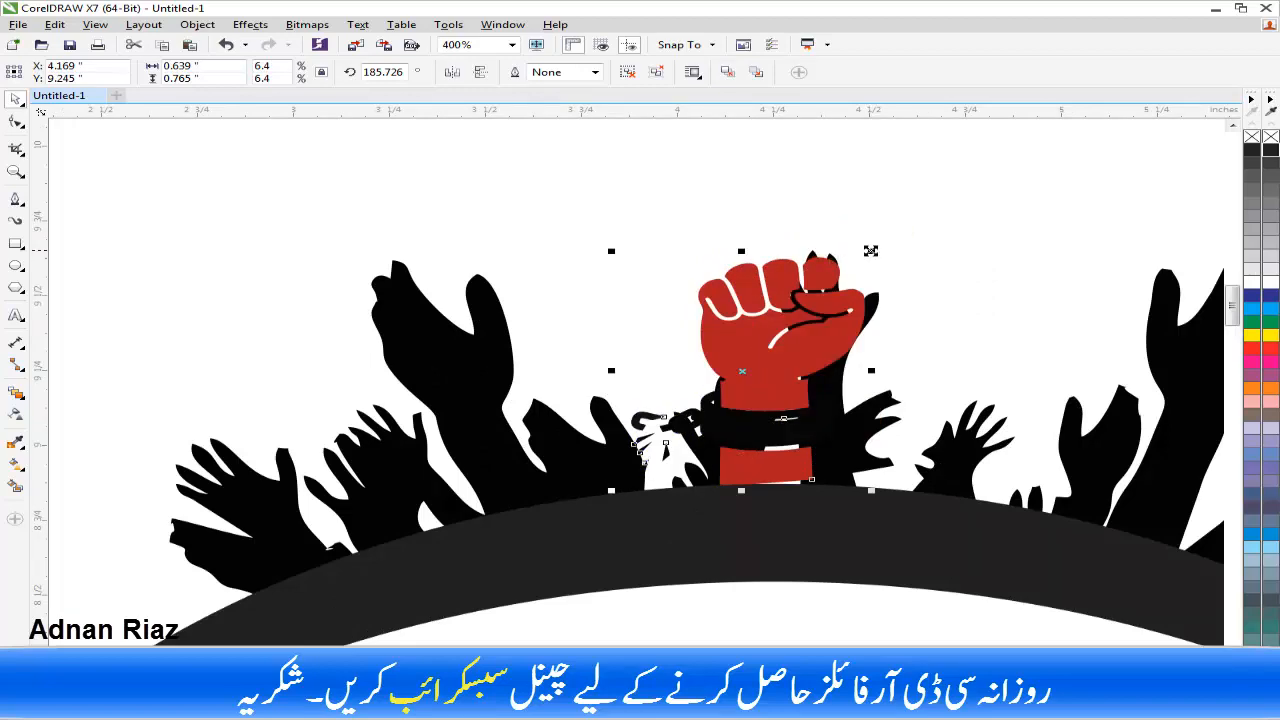
drag(871, 251, 980, 148)
drag(837, 410, 827, 327)
scroll(761, 318, down, 1)
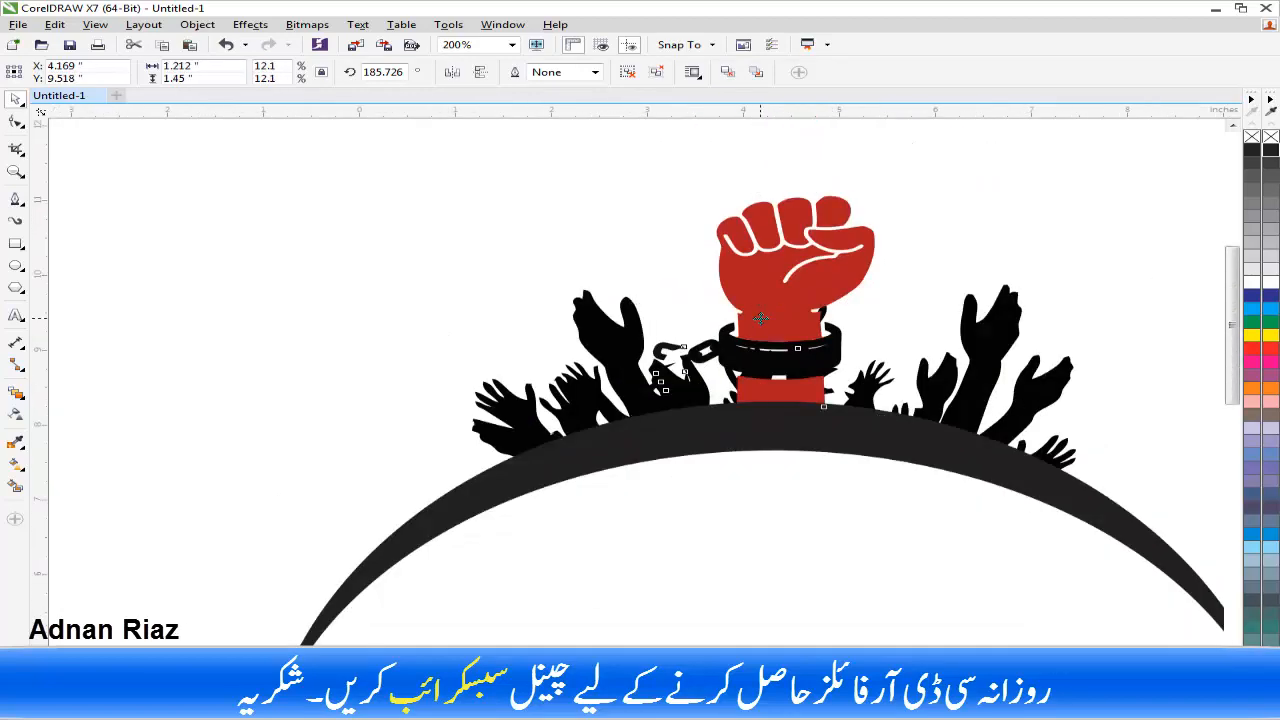
scroll(760, 318, down, 1)
click(810, 400)
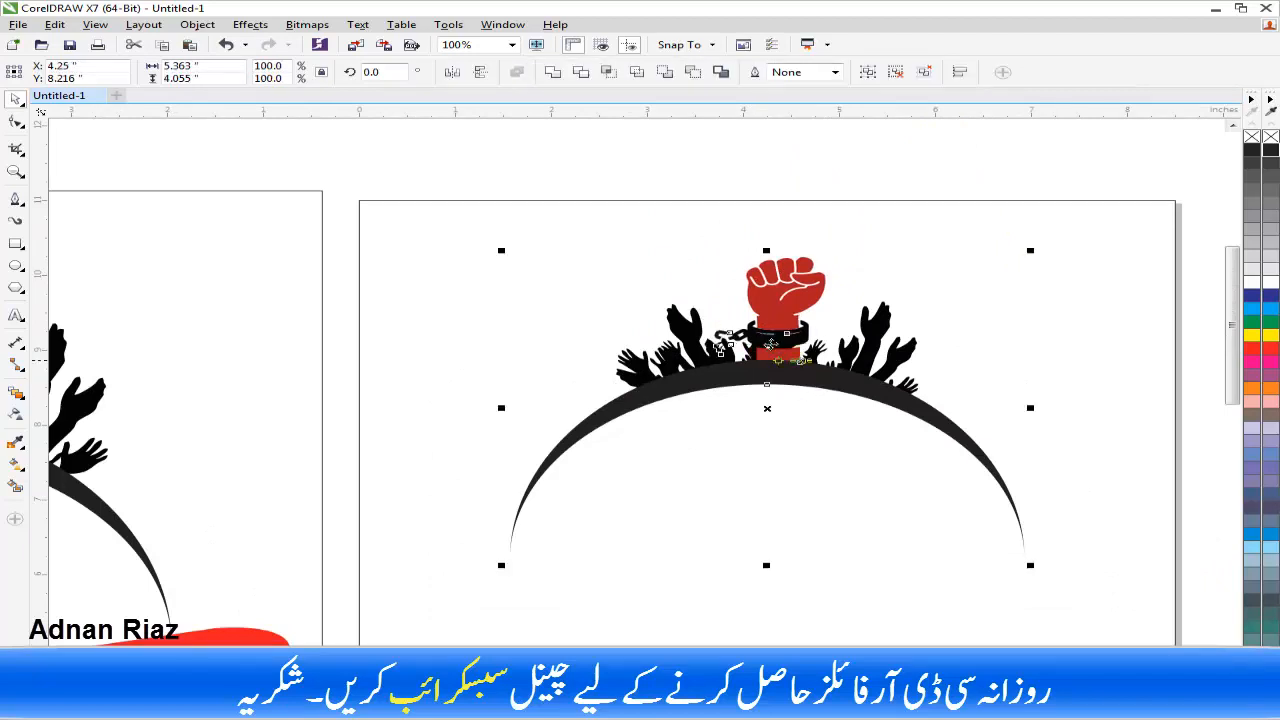
Move the dripping Kashmir lettering onto the page below the arc and centre it horizontally in the frame.
scroll(778, 335, down, 1)
click(1008, 454)
drag(999, 448, 1003, 357)
drag(1062, 283, 754, 462)
click(759, 512)
key(c)
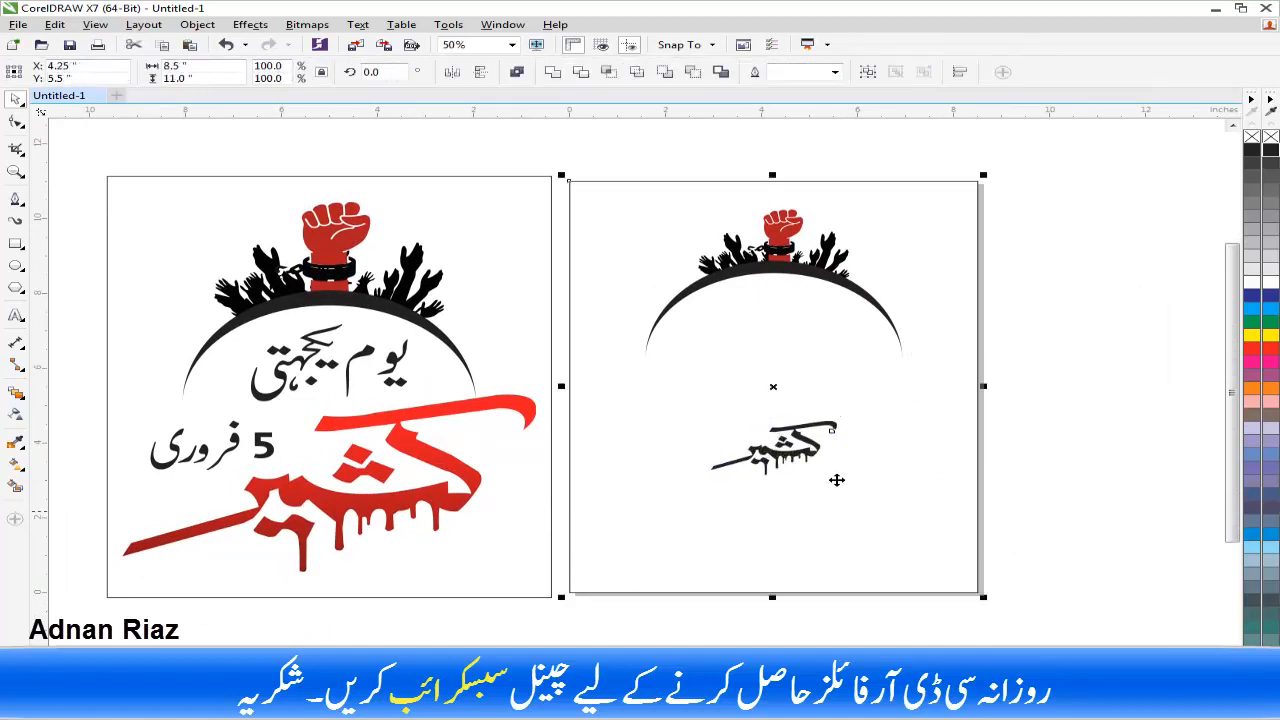
Group the fist, hands and arc, and enlarge the group to span most of the page width above the lettering.
drag(1058, 135, 616, 400)
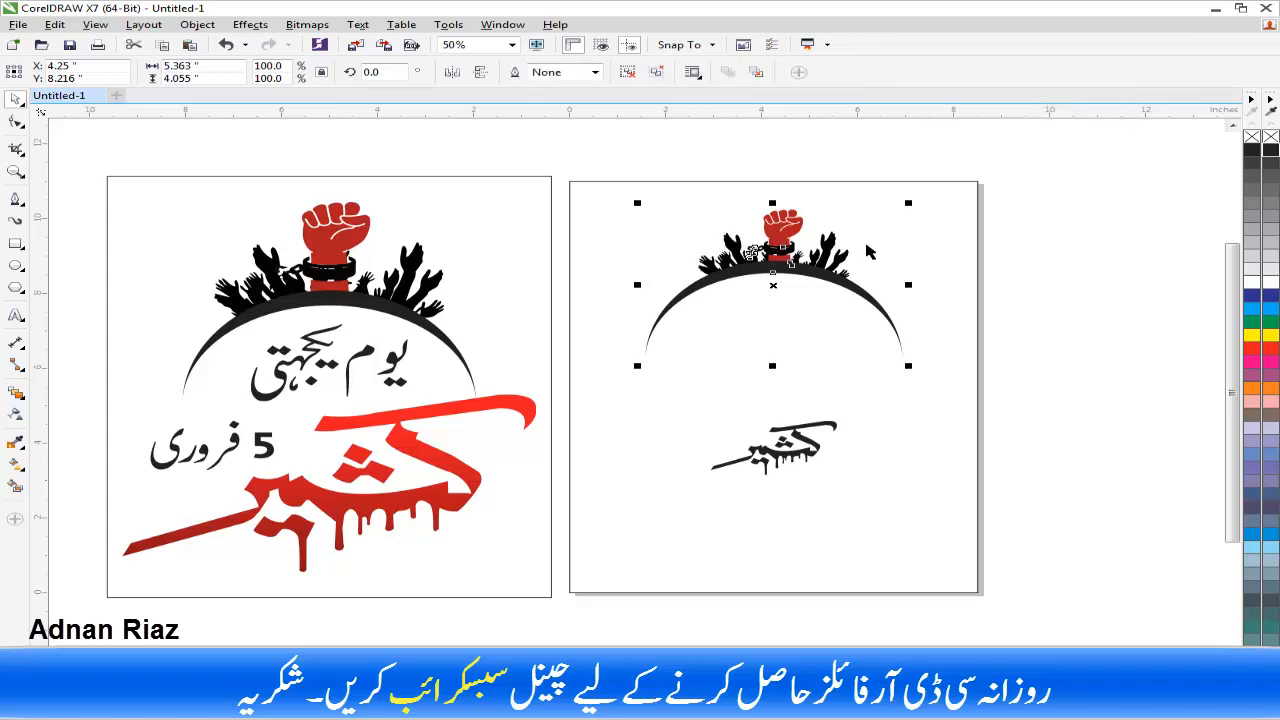
click(869, 443)
click(1042, 318)
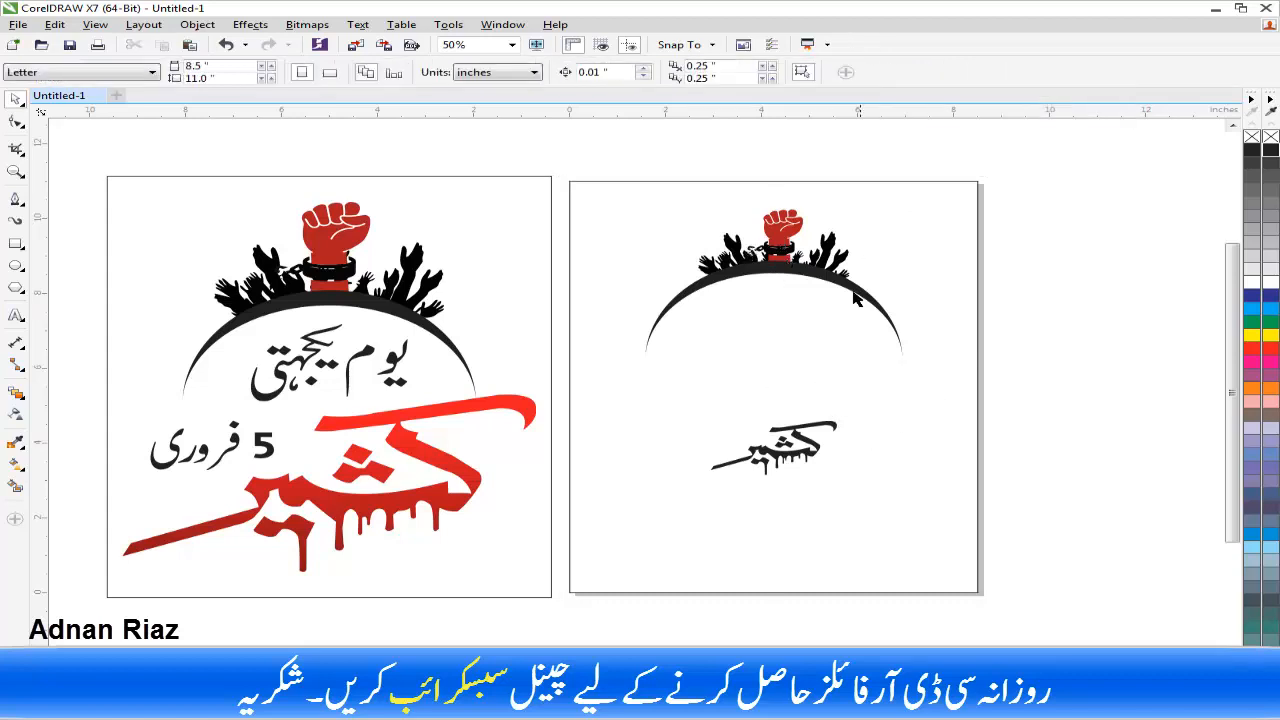
click(852, 292)
drag(906, 201, 950, 175)
drag(785, 281, 785, 292)
click(1008, 327)
Enlarge the Kashmir lettering to about 7.67 inches wide so that it nearly fills the page width.
click(799, 453)
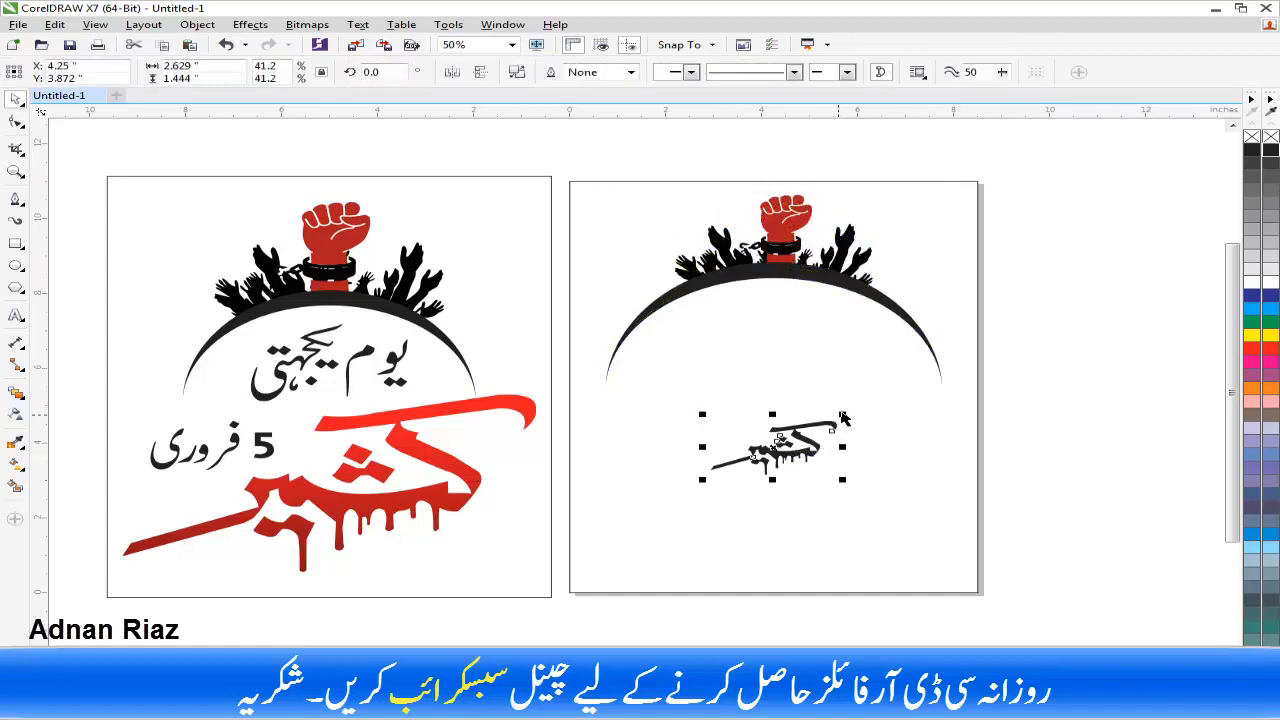
mouse_move(843, 413)
mouse_down()
mouse_move(964, 363)
mouse_move(853, 426)
mouse_move(850, 449)
mouse_move(850, 434)
mouse_up()
click(1016, 427)
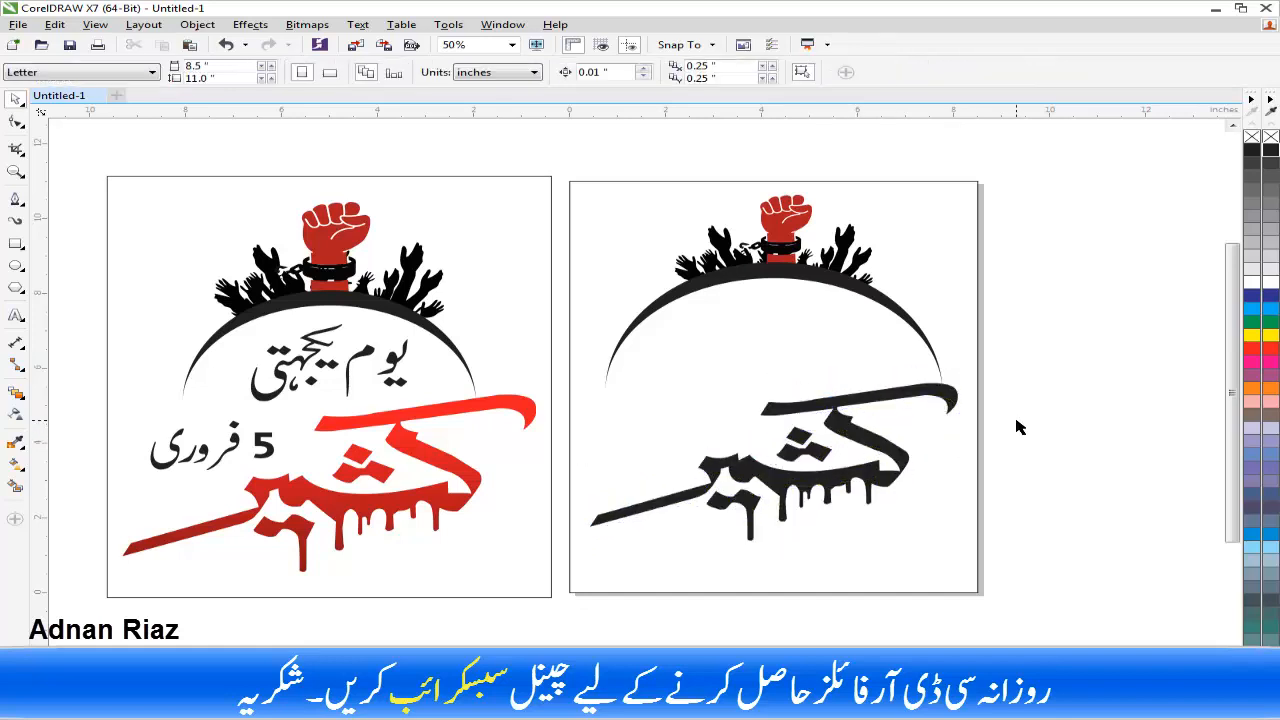
Apply a vertical linear gradient to the Kashmir lettering, from bright red at its top to dark red (C 29, M 99, Y 96) below.
click(841, 446)
key(g)
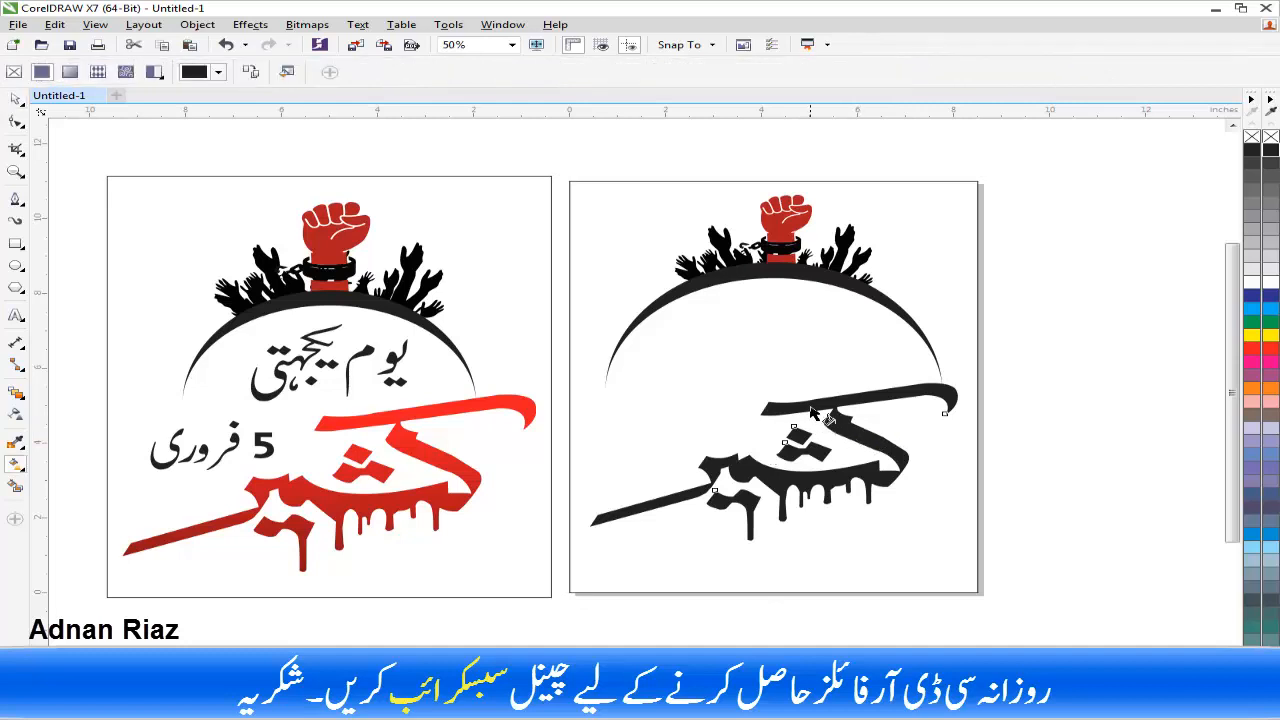
drag(799, 385, 799, 500)
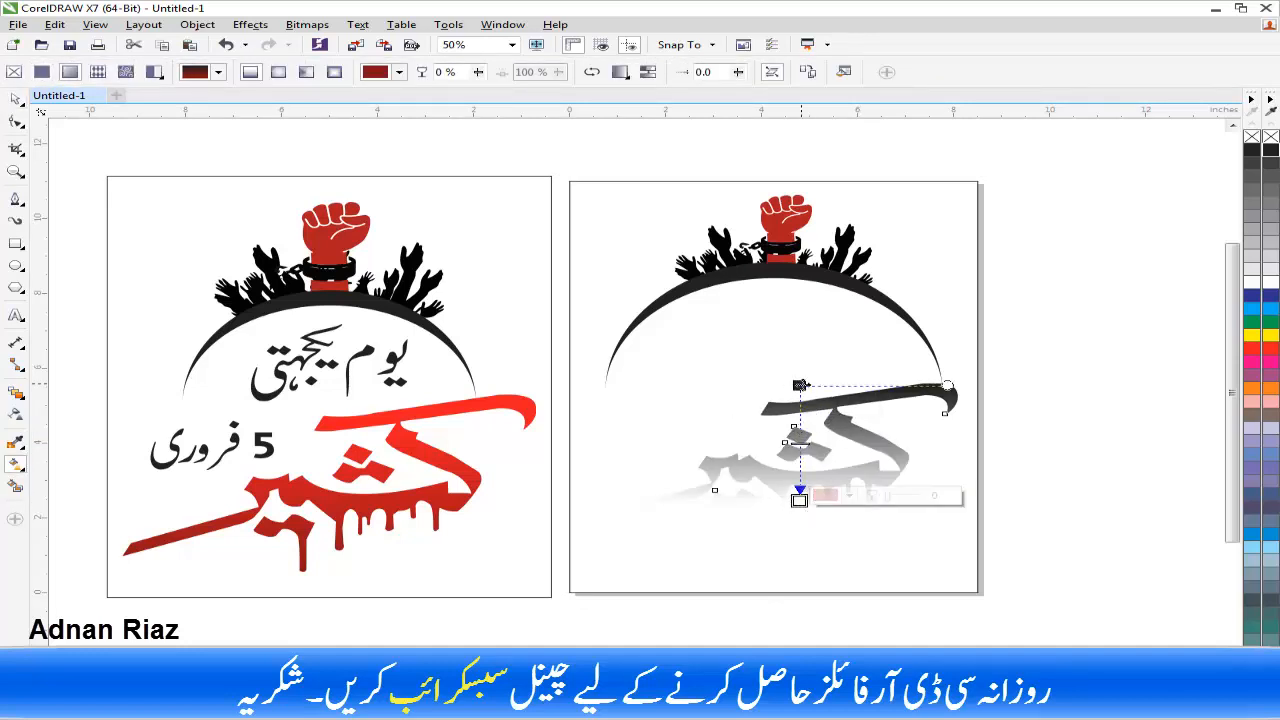
click(826, 497)
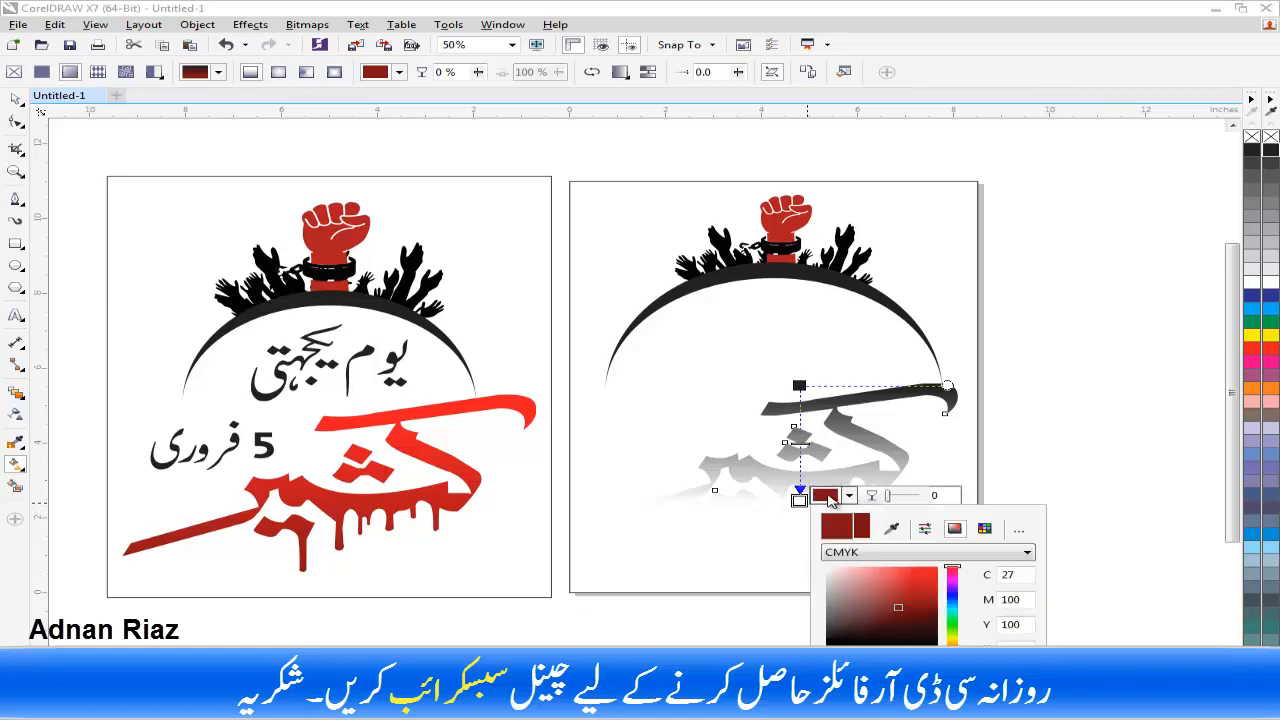
click(898, 607)
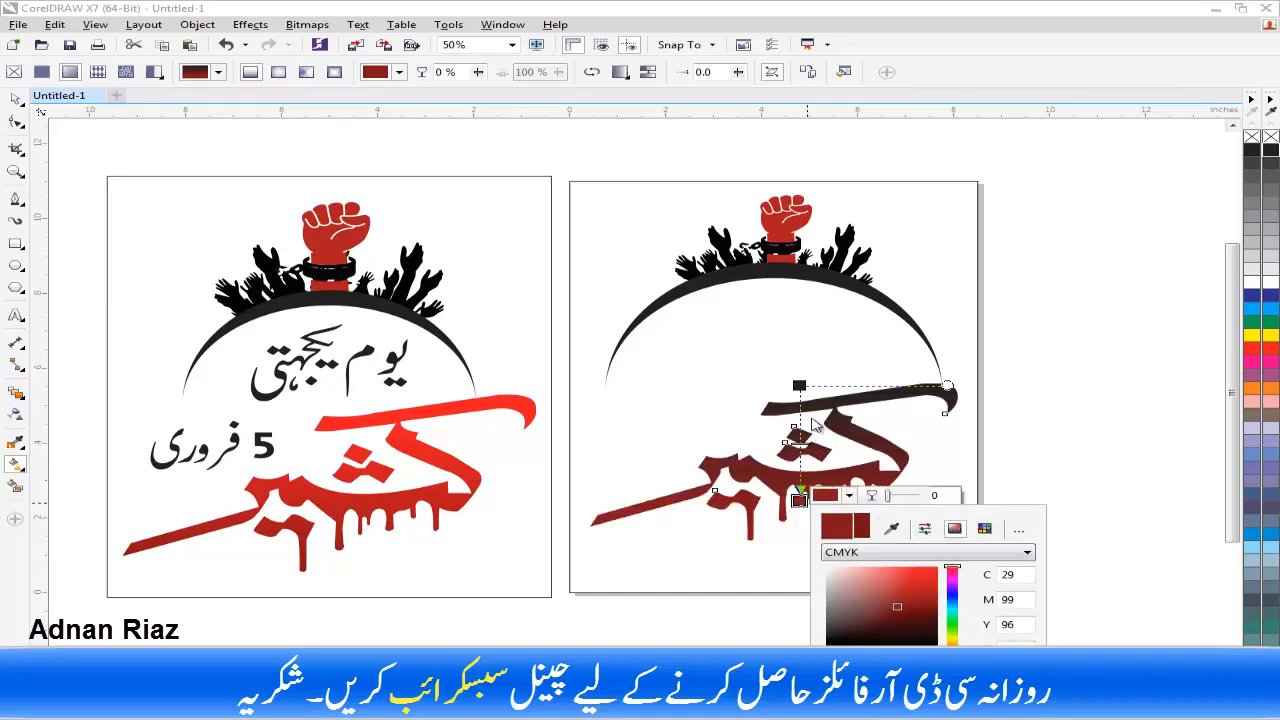
click(799, 385)
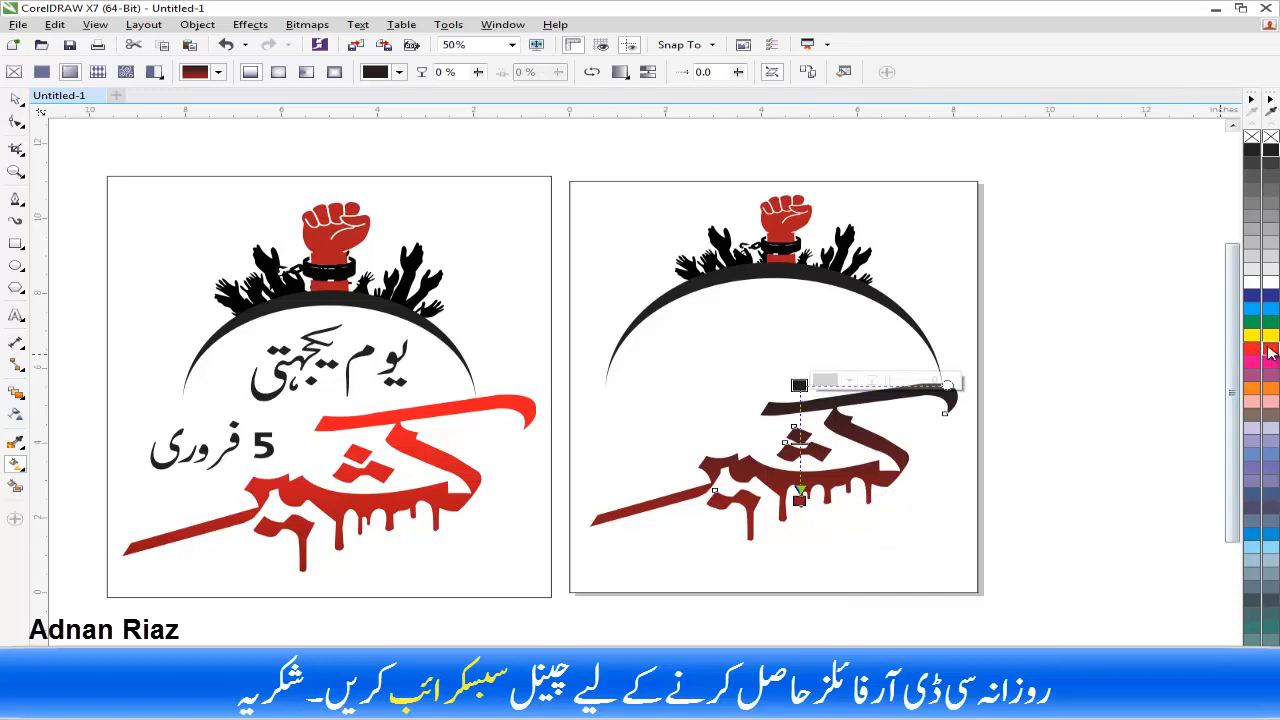
click(1270, 352)
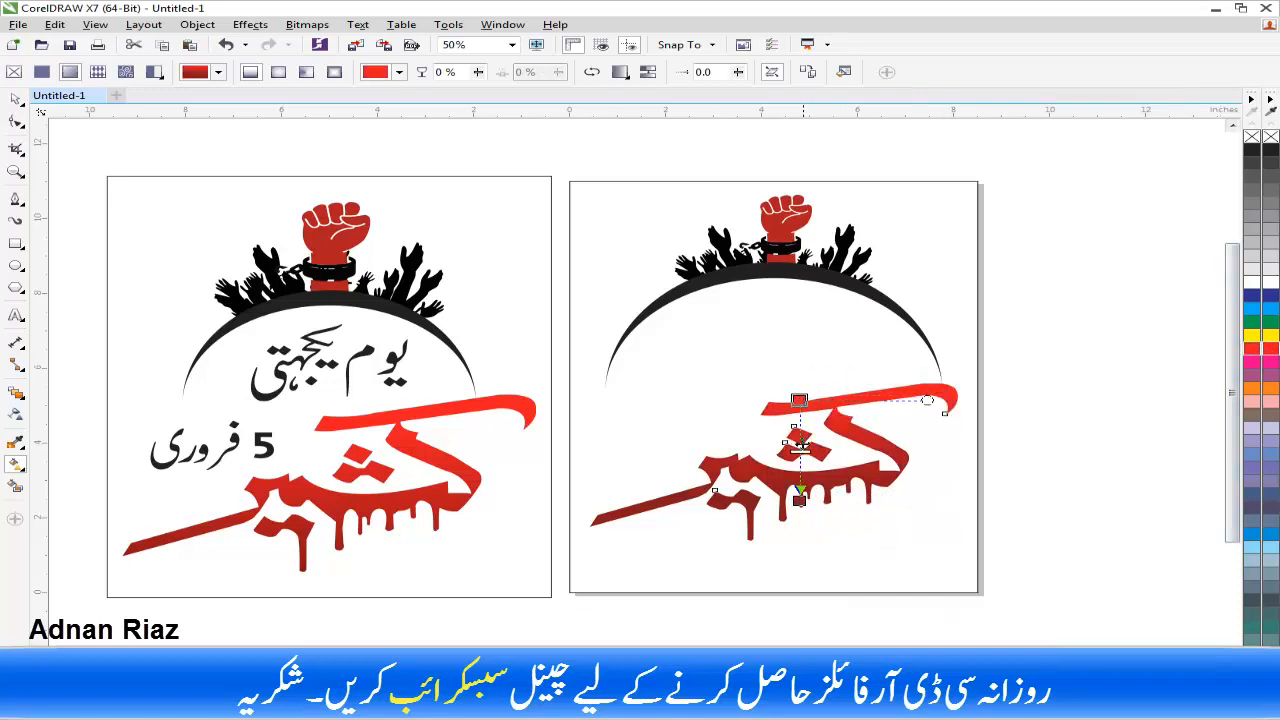
key(space)
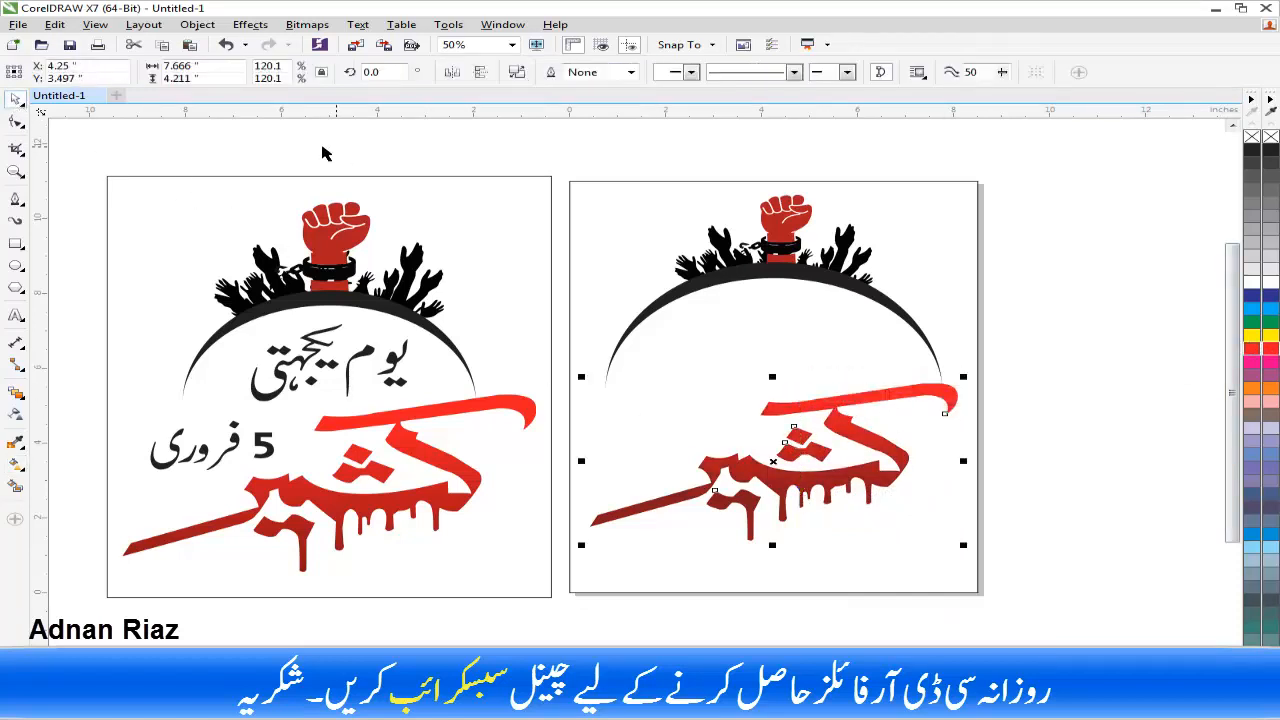
click(429, 170)
drag(605, 294, 588, 278)
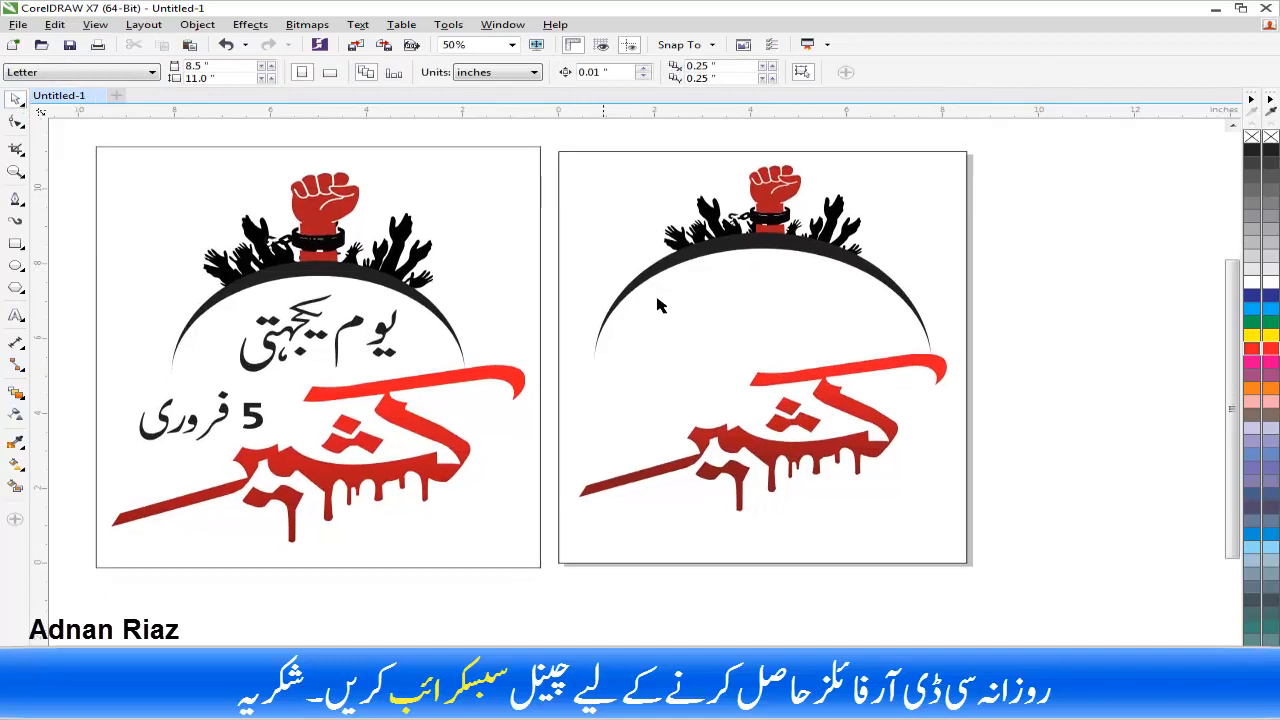
Add the artistic text "یوم یکجہتی فروری" on the blank page inside the arc, above the Kashmir lettering.
drag(180, 362, 394, 318)
click(15, 315)
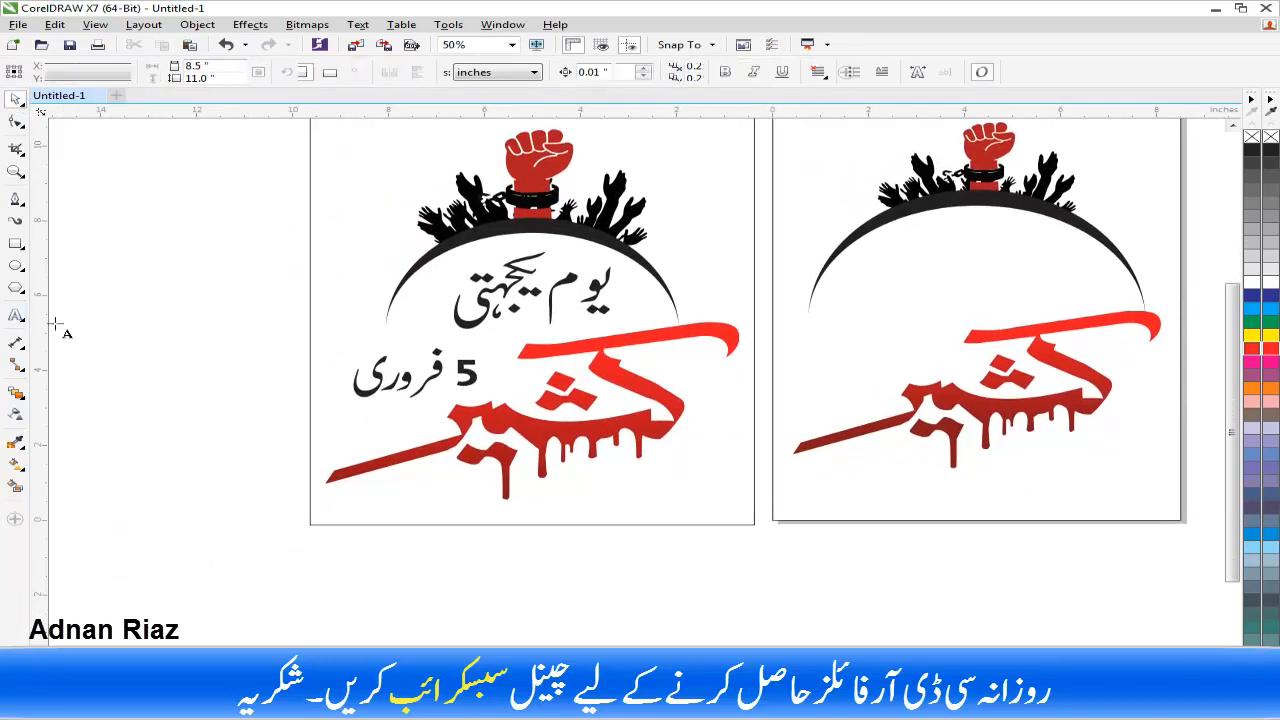
click(977, 274)
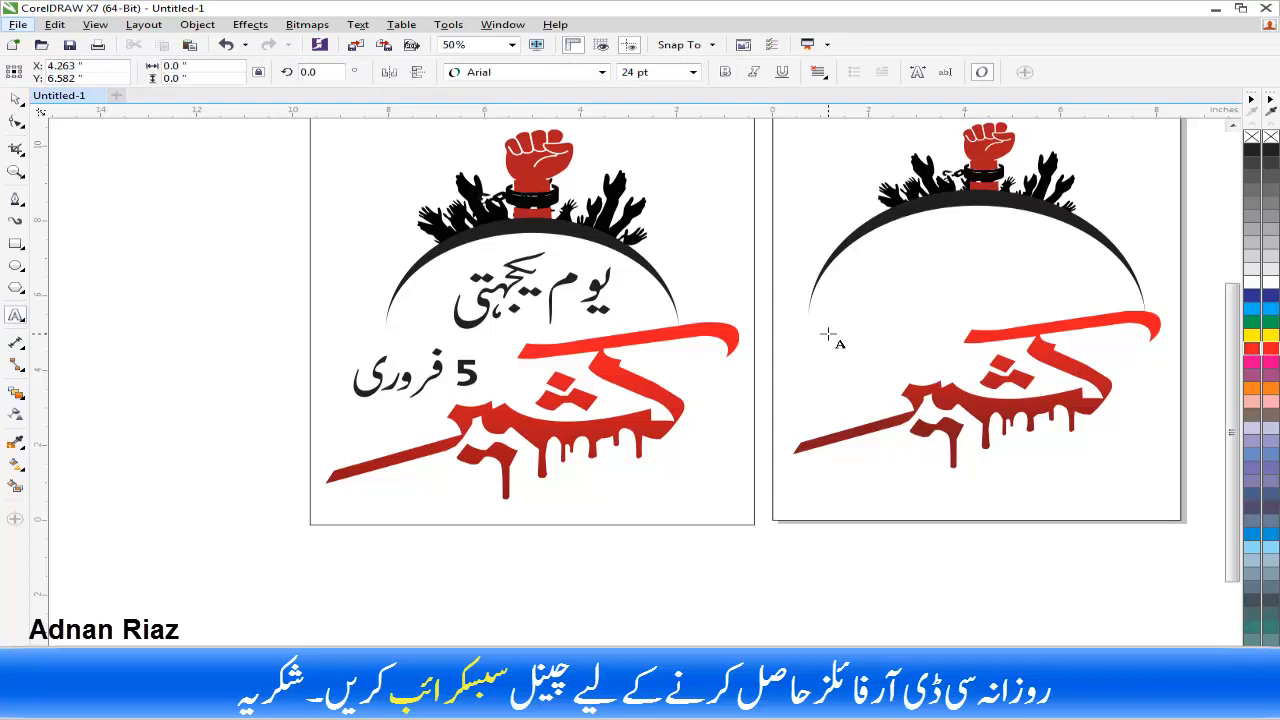
scroll(900, 294, up, 2)
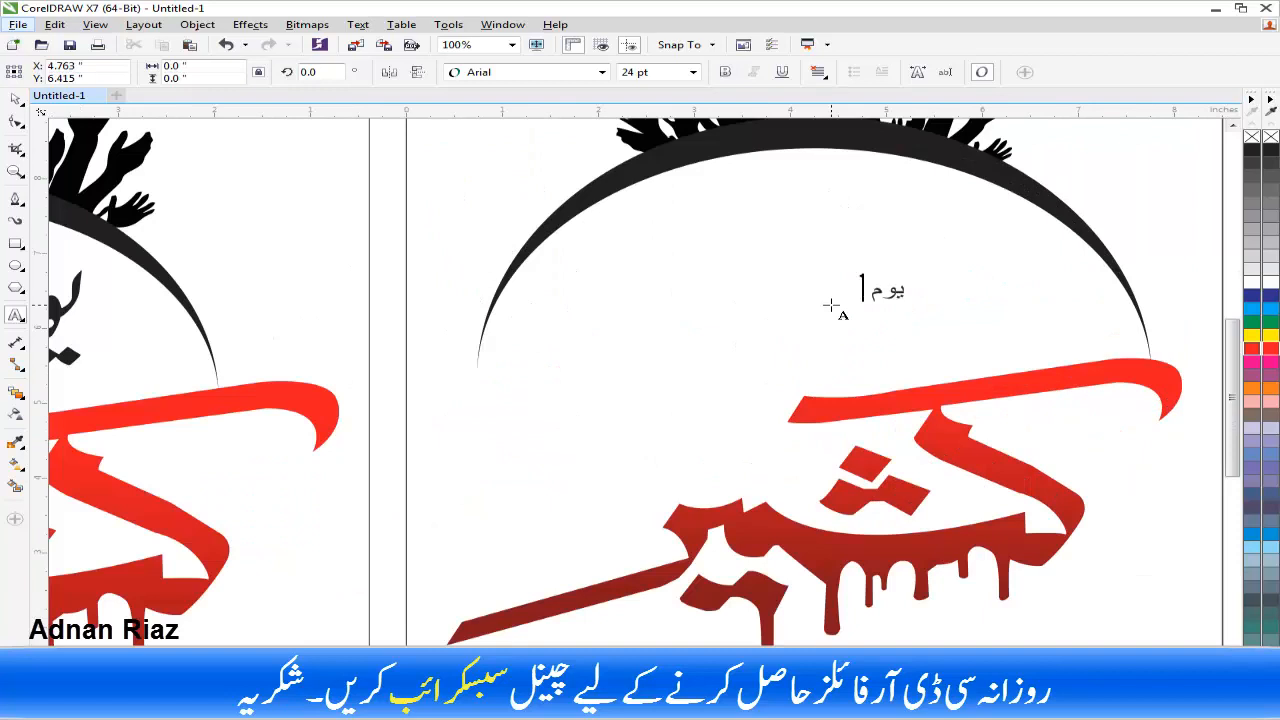
text(یوم یکجہتی)
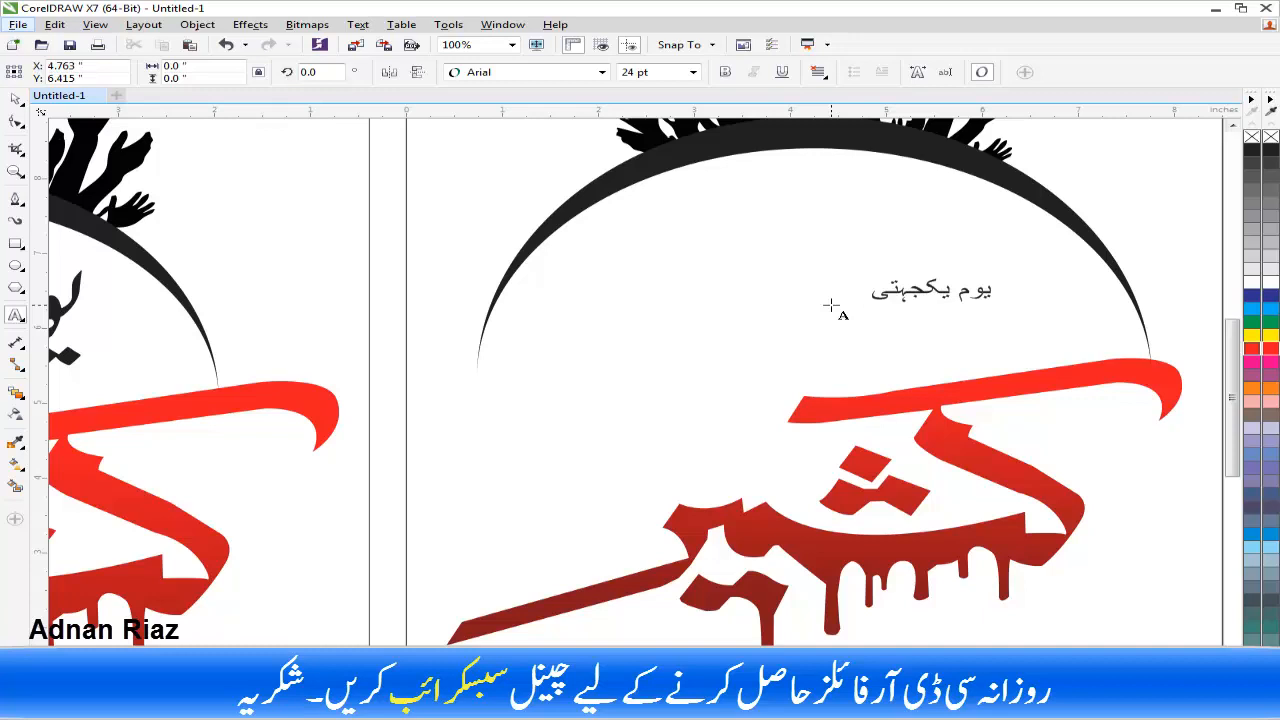
text( فروری)
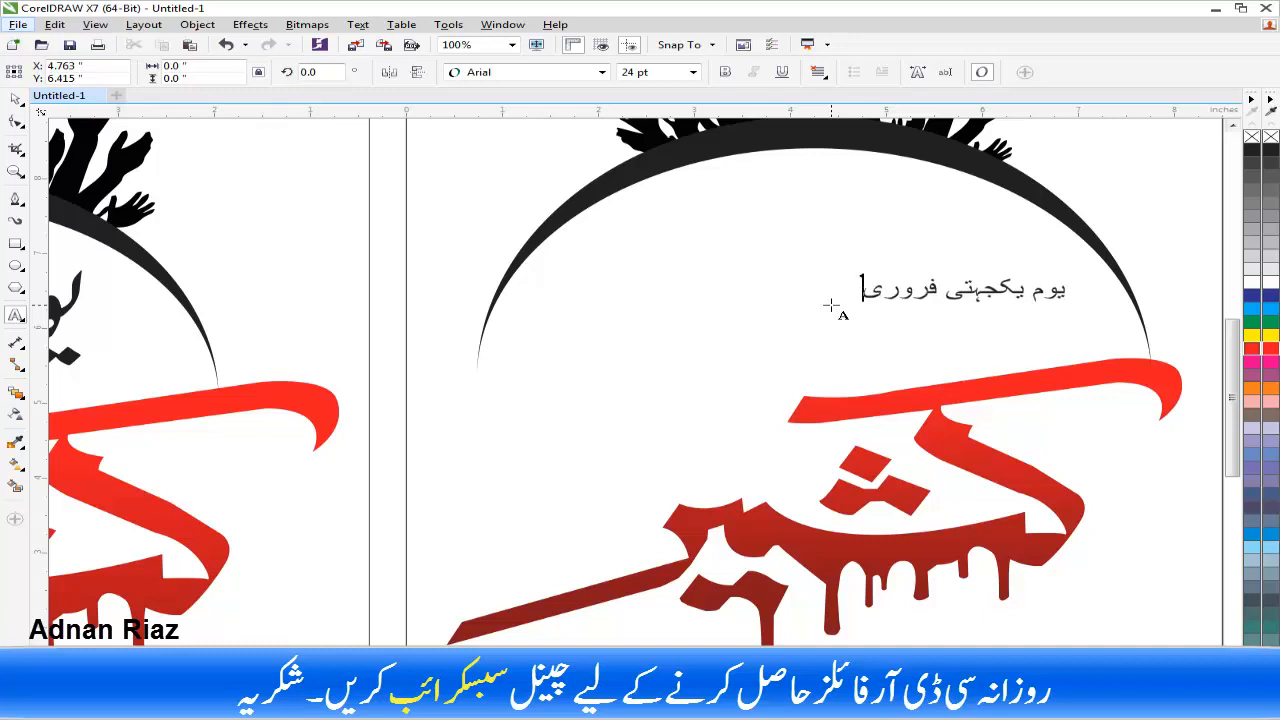
Set the font of the "یوم یکجہتی فروری" text to Alvi Nastaleeq.
click(16, 100)
click(503, 73)
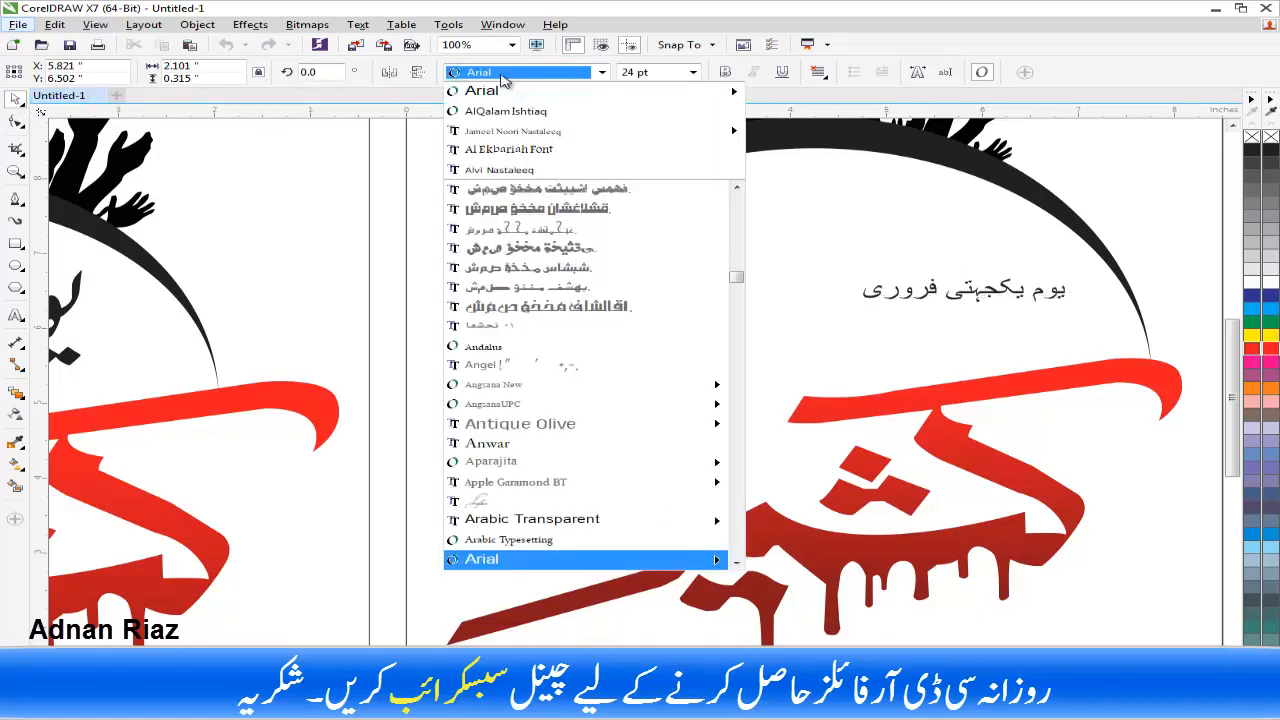
click(505, 169)
scroll(617, 245, down, 2)
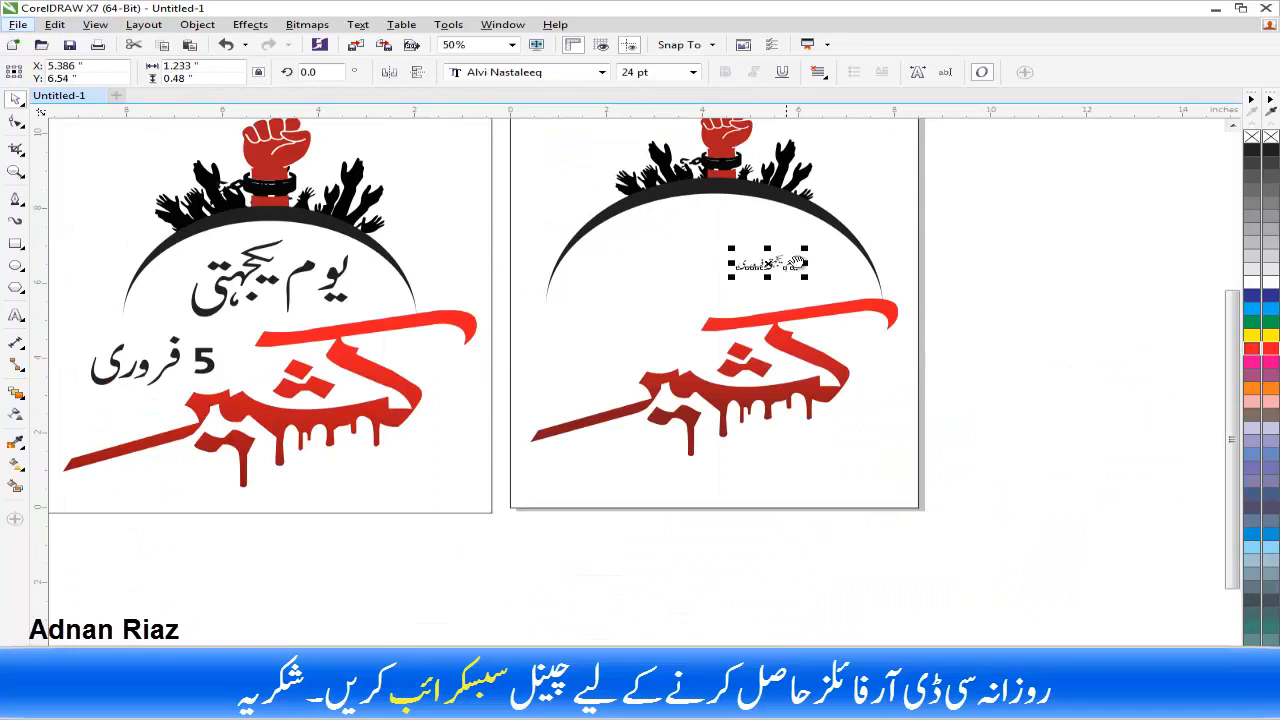
scroll(683, 268, up, 2)
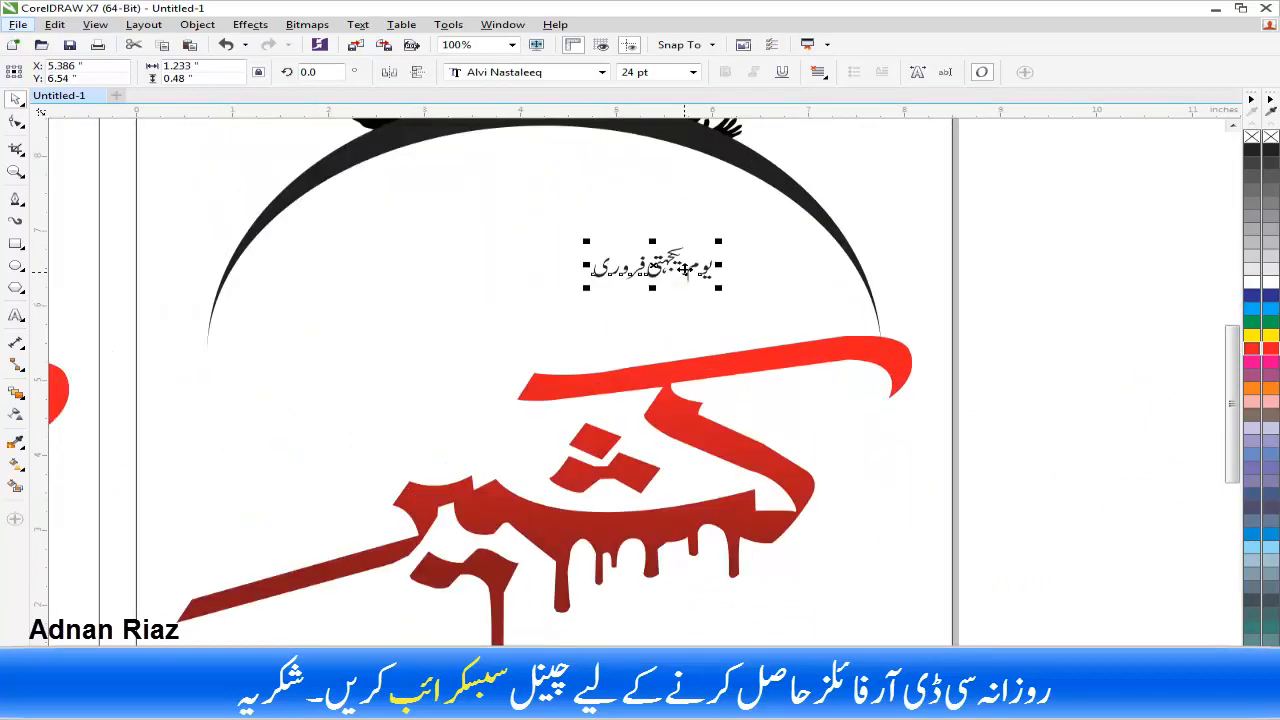
Convert the "یوم یکجہتی فروری" text to curves and break it apart in the empty area beside the page.
right_click(668, 264)
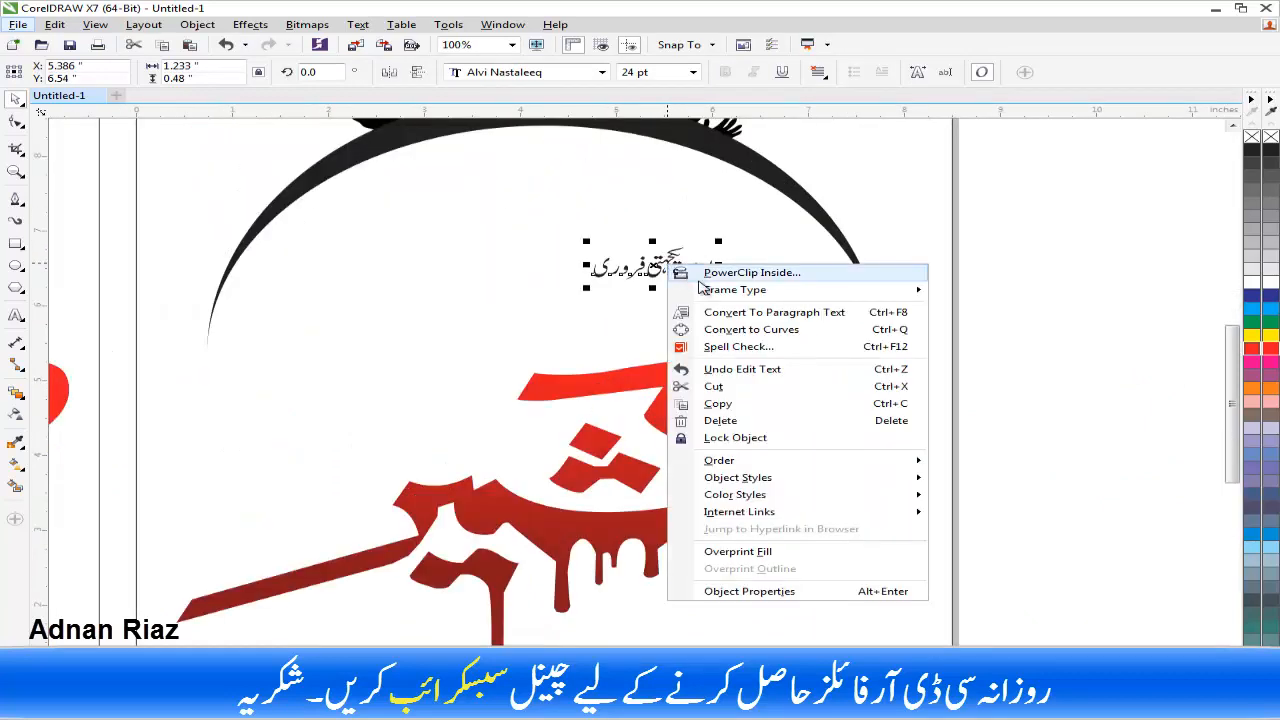
click(728, 329)
scroll(723, 334, down, 2)
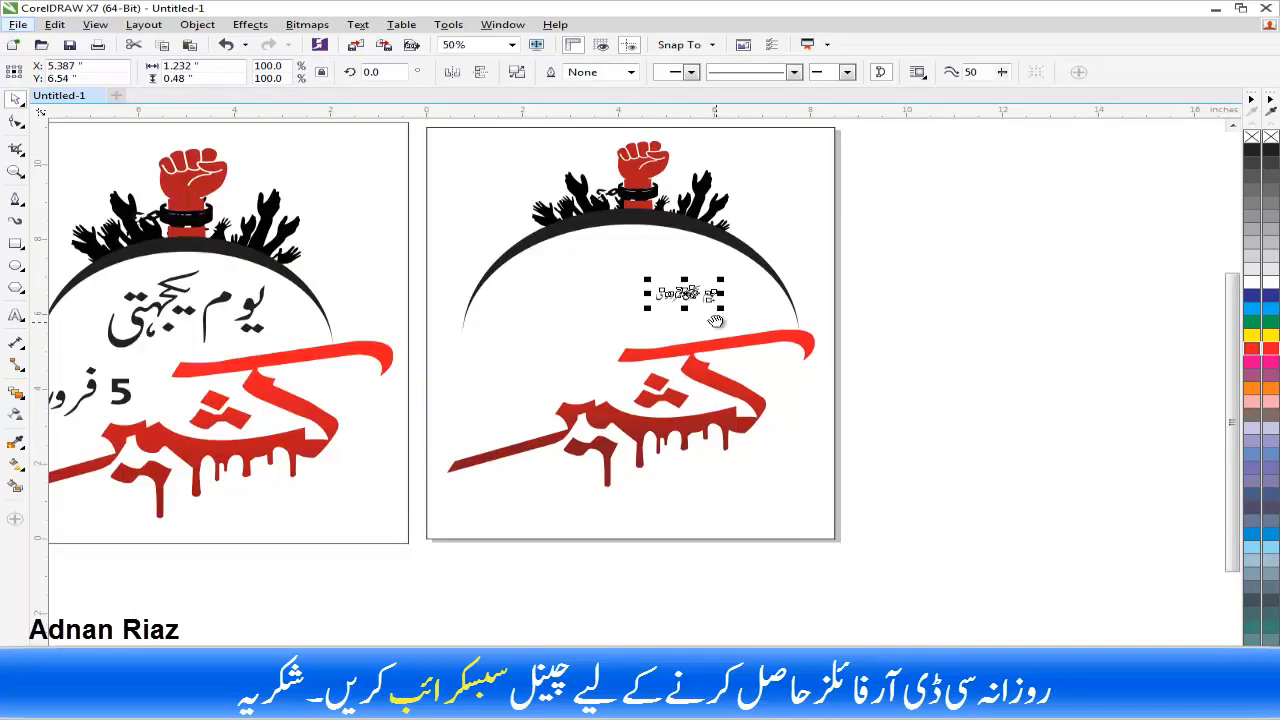
drag(582, 288, 835, 279)
scroll(905, 278, up, 2)
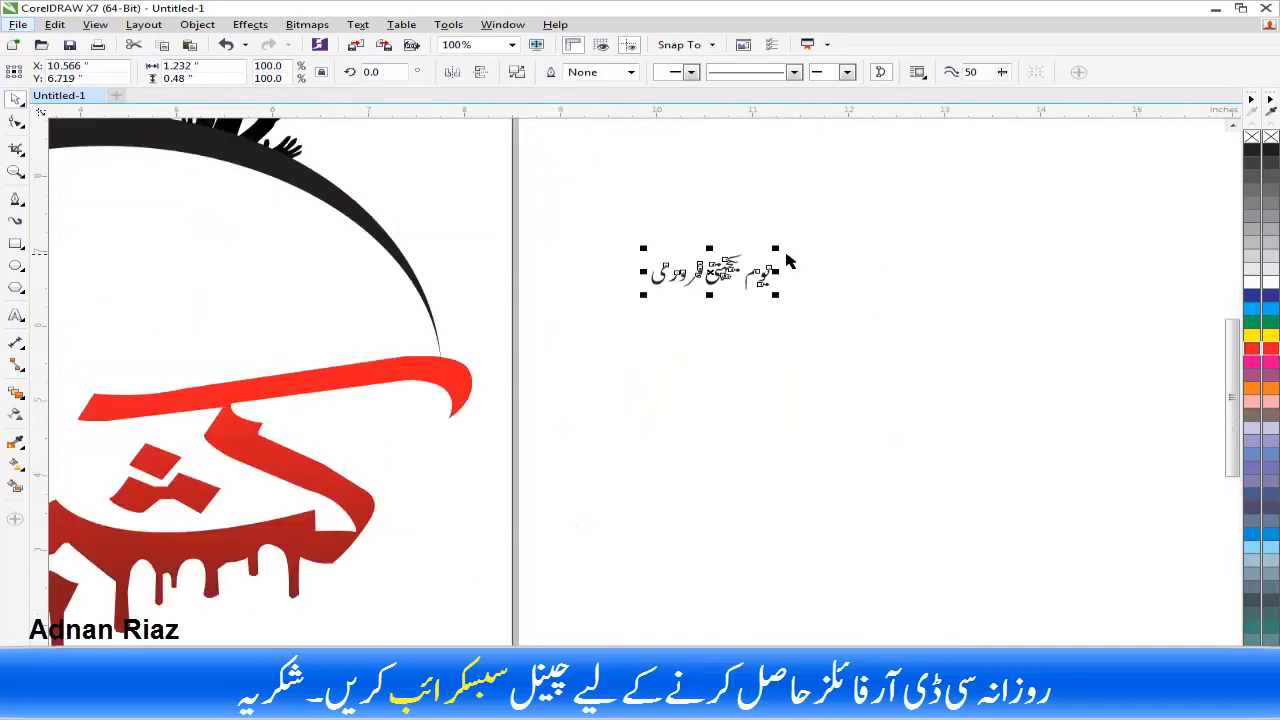
scroll(790, 258, up, 2)
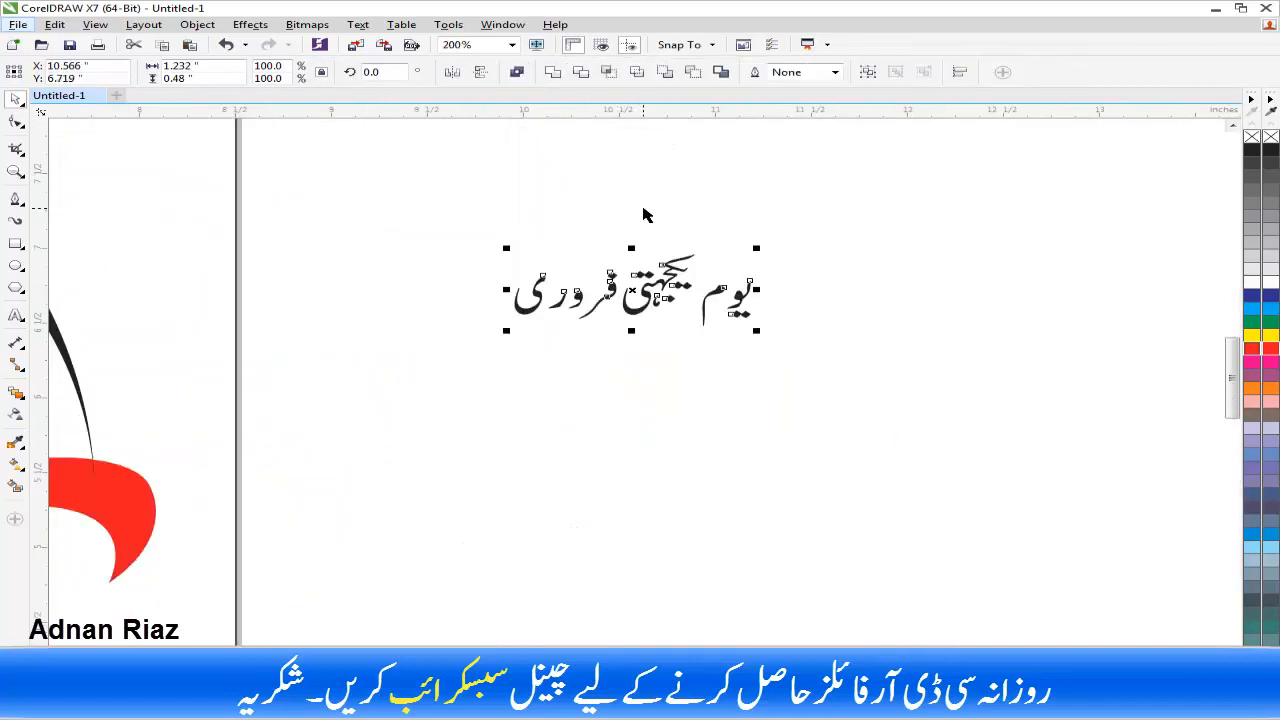
click(648, 218)
Move the word یوم closer to یکجہتی and combine the two words into one object.
scroll(732, 289, up, 1)
drag(839, 230, 652, 408)
drag(704, 296, 689, 274)
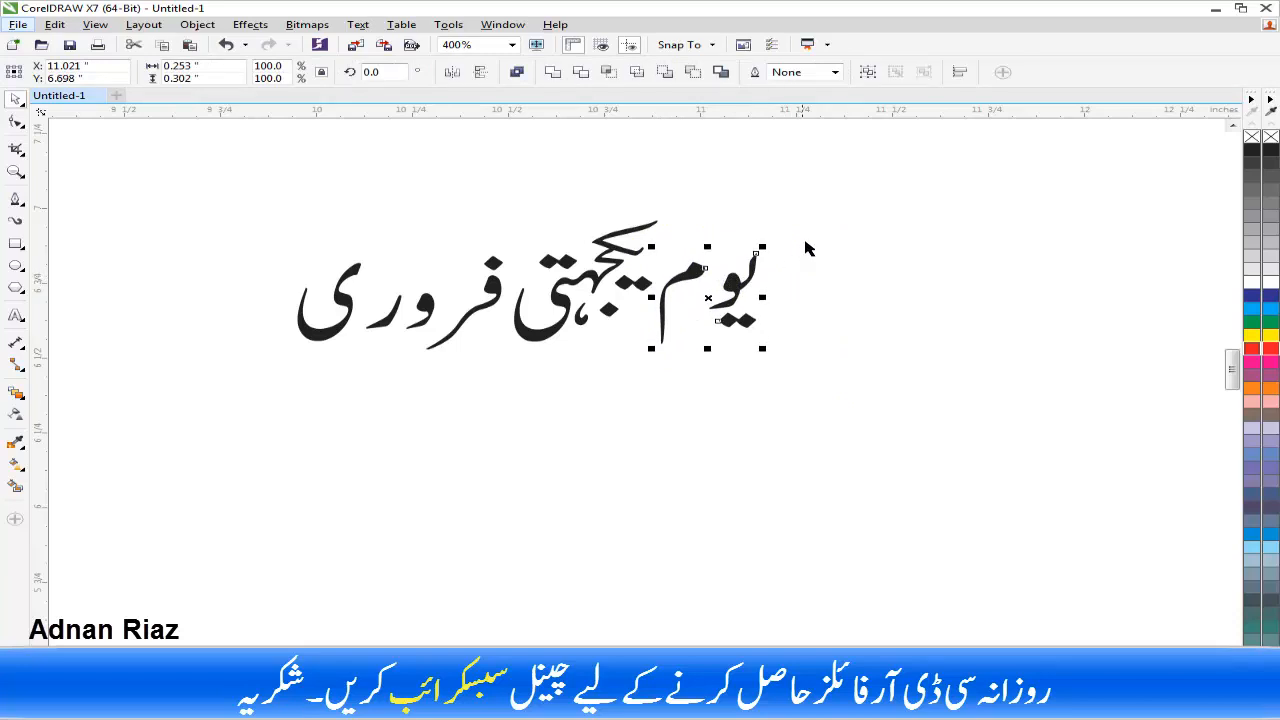
drag(831, 185, 506, 393)
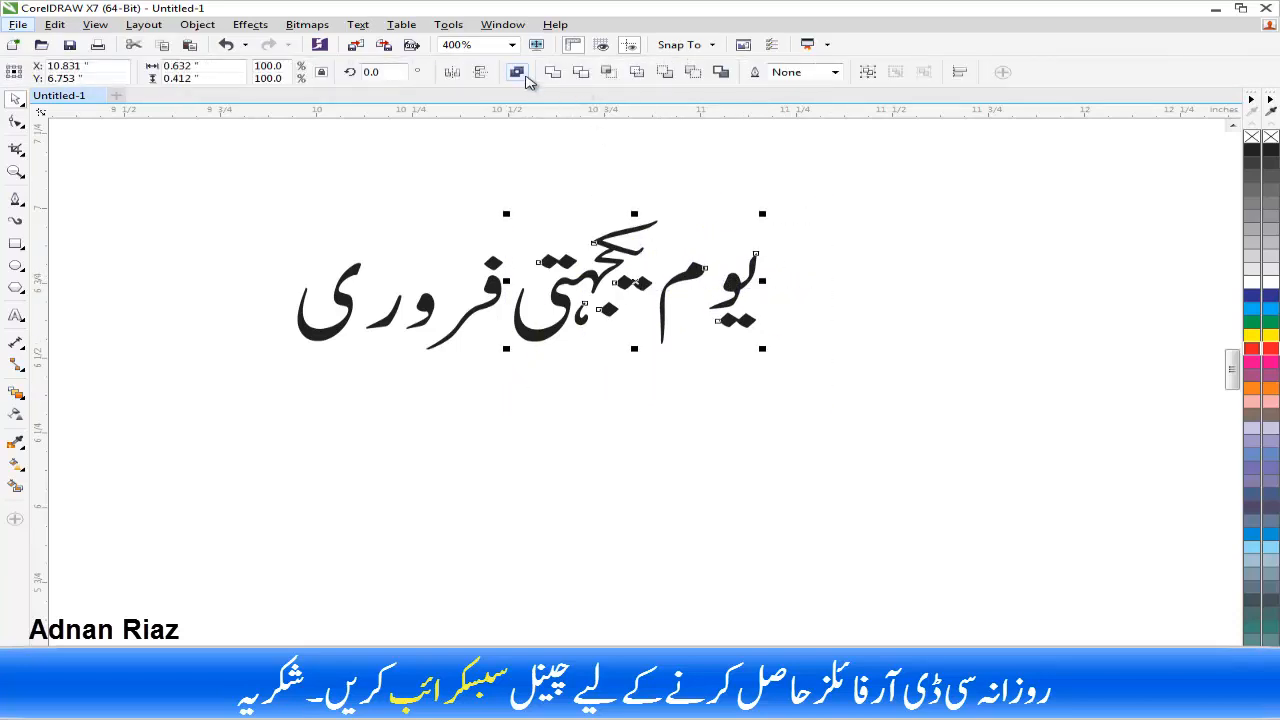
click(517, 72)
Tighten the spacing of the ending ی, ر and و in the word فروری.
scroll(343, 323, up, 3)
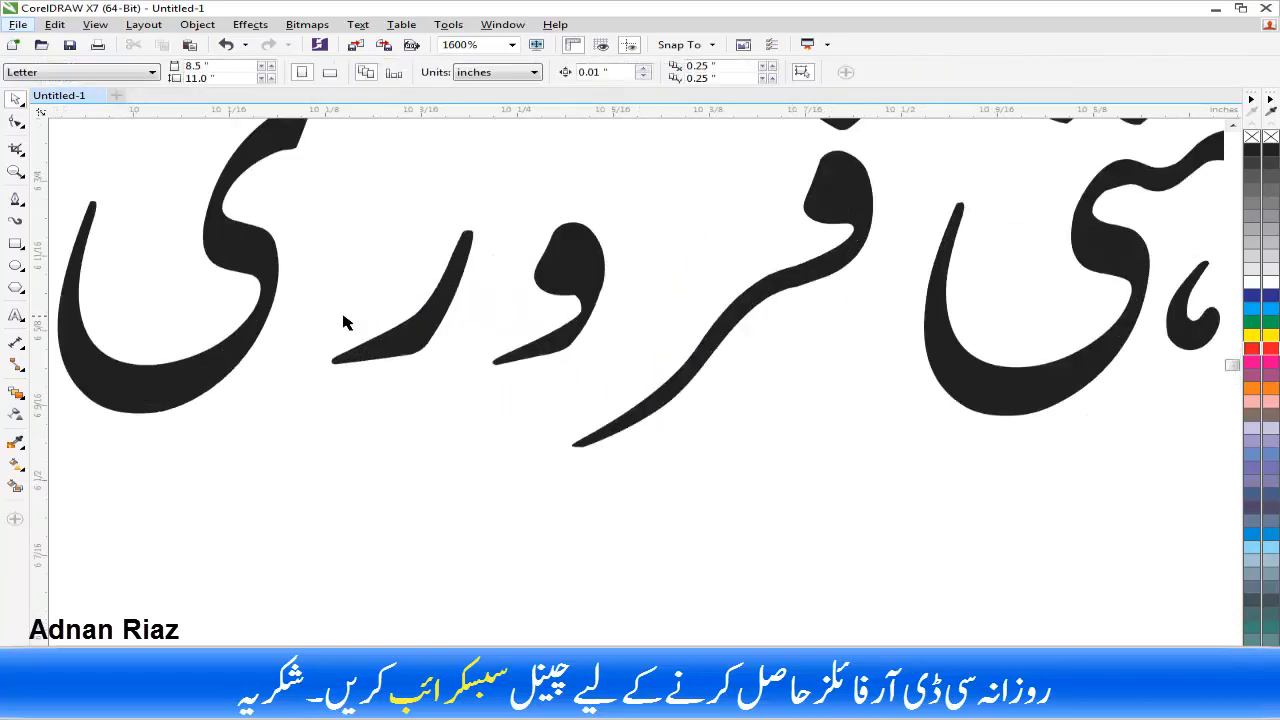
click(273, 318)
drag(273, 318, 317, 320)
click(418, 343)
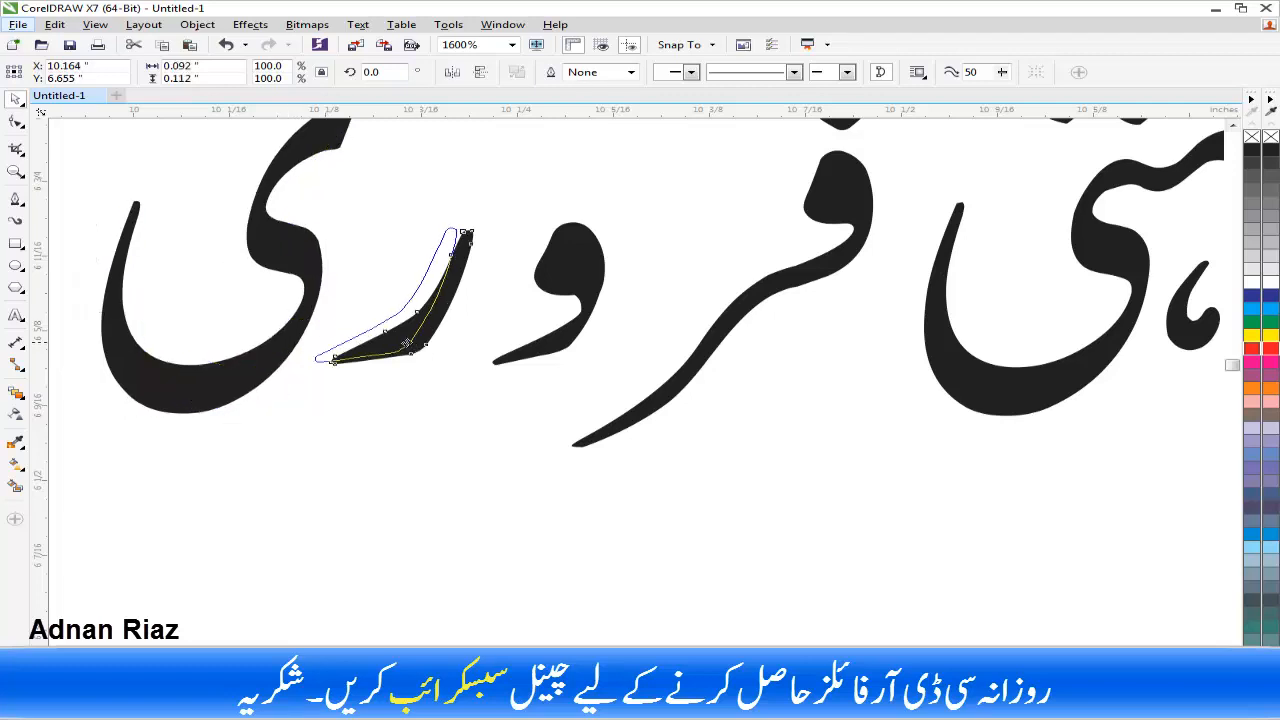
drag(558, 290, 490, 291)
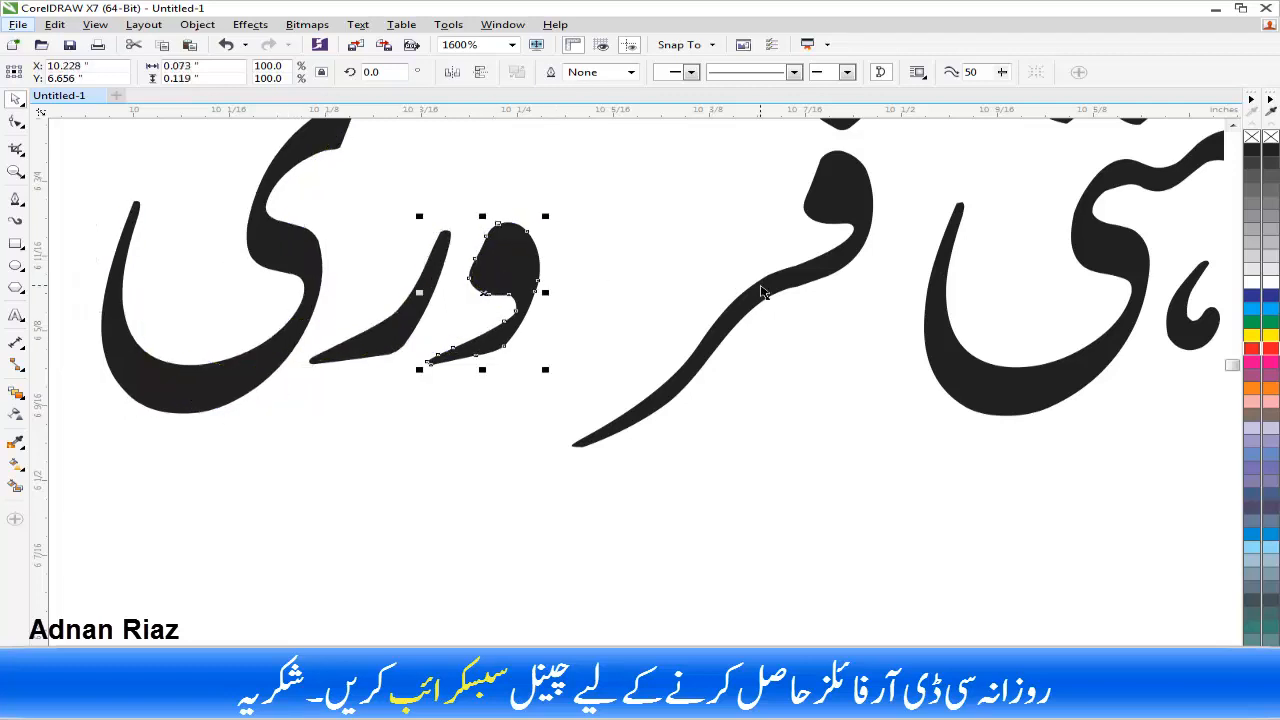
Join the two connected parts of the opening فر in فروری and move them with their dot close to the و.
drag(761, 287, 627, 285)
key(ctrl+z)
shift+click(831, 252)
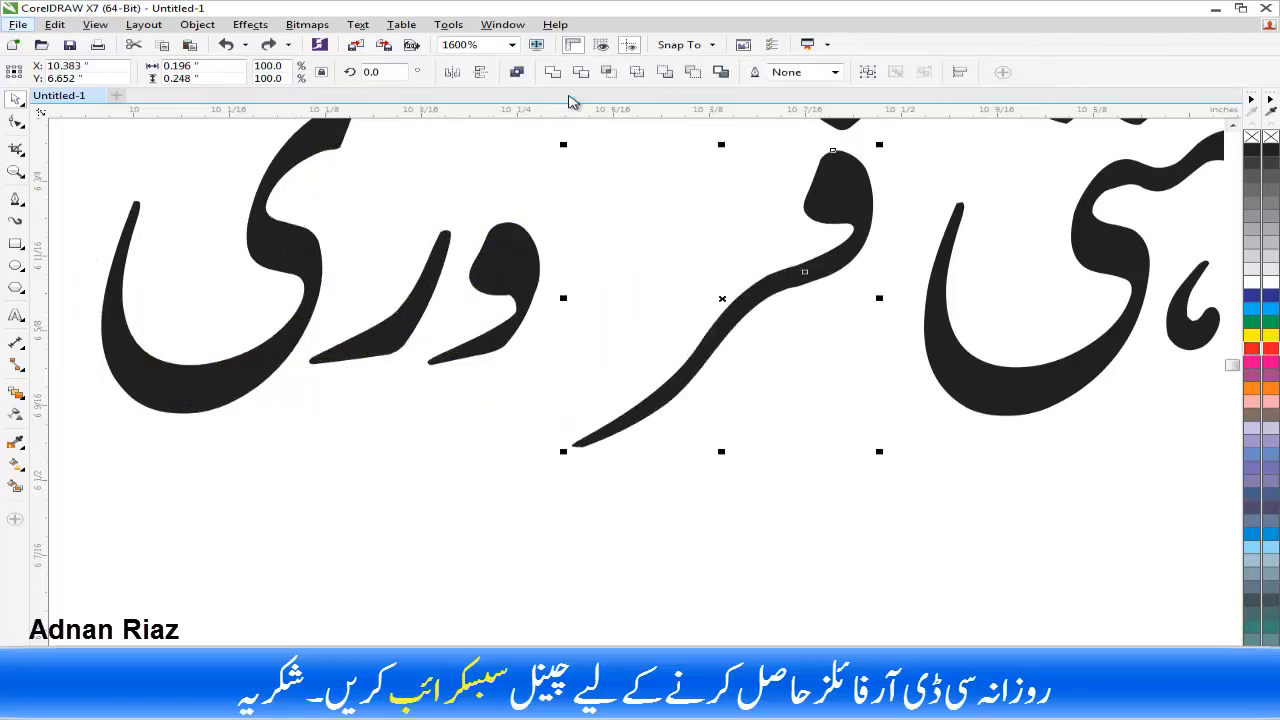
drag(794, 200, 703, 199)
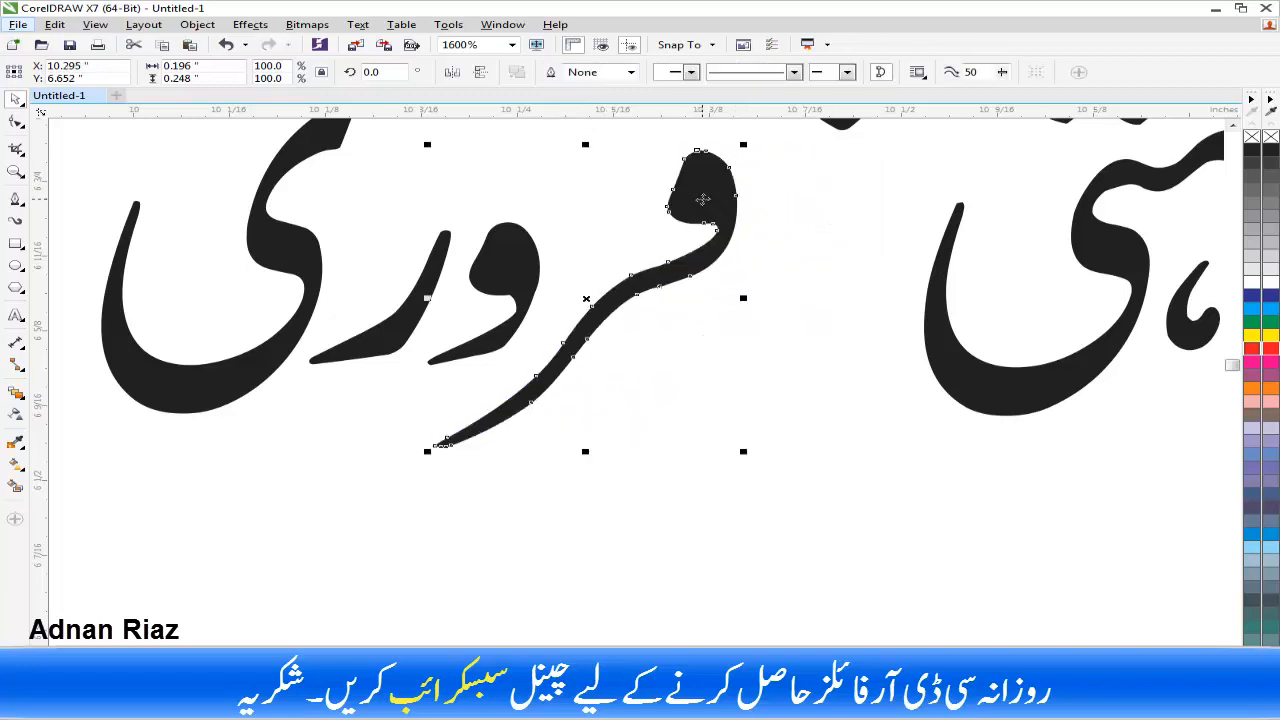
scroll(740, 322, down, 1)
drag(791, 214, 688, 224)
Merge all the letters of the word فروری into a single object.
drag(790, 164, 329, 434)
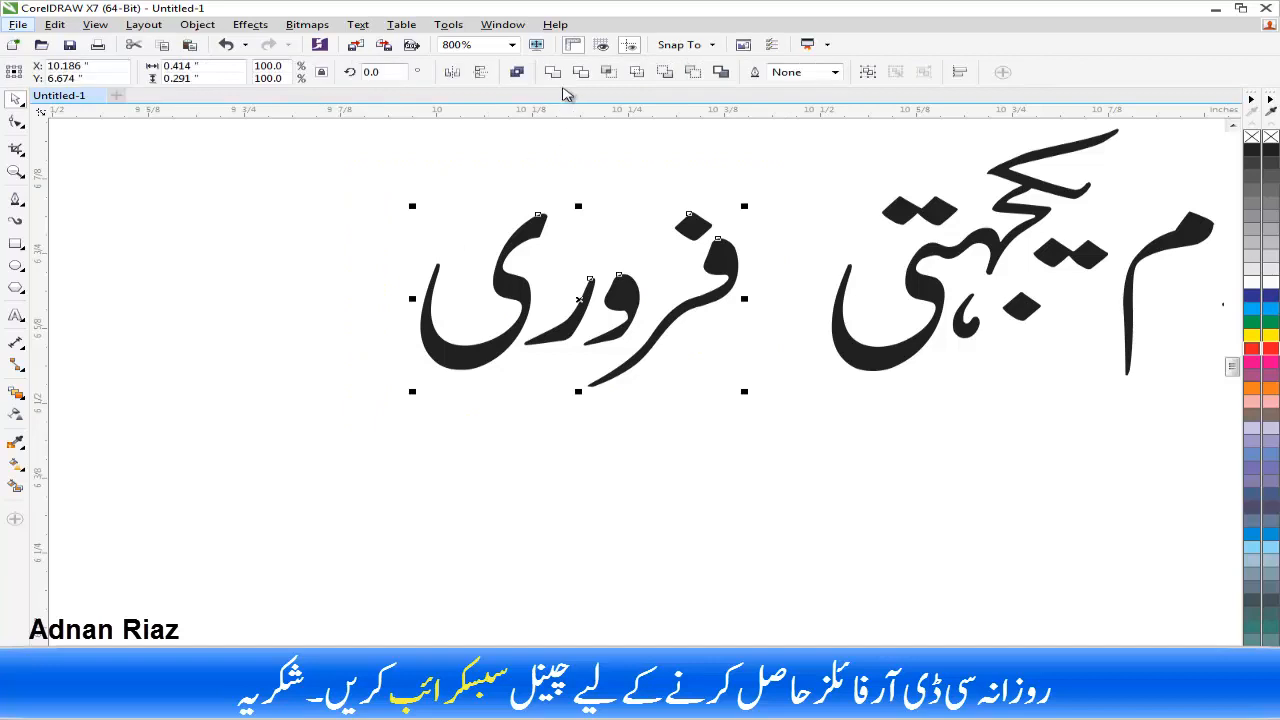
scroll(715, 360, down, 3)
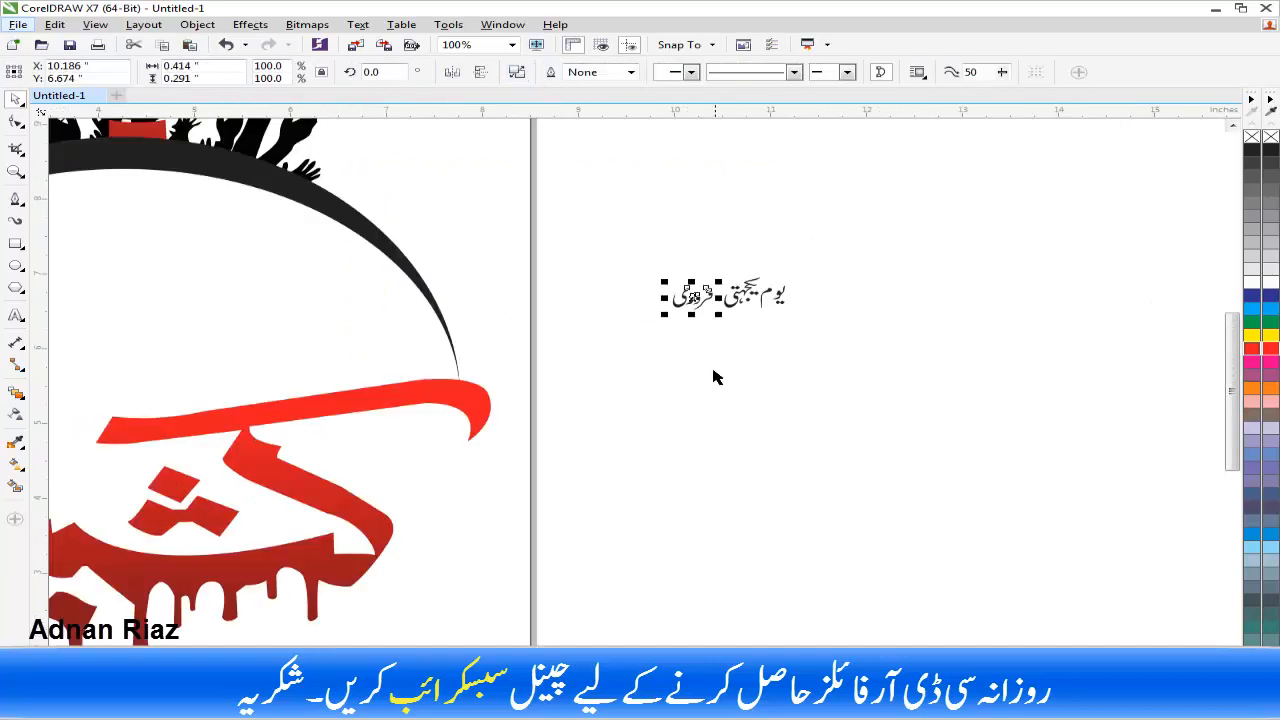
click(715, 377)
Place "یوم یکجہتی" inside the arc, enlarged to about 3.1 by 2.0 inches, and centre it horizontally with the arc group.
scroll(880, 340, down, 1)
drag(928, 275, 683, 245)
shift+click(662, 222)
key(c)
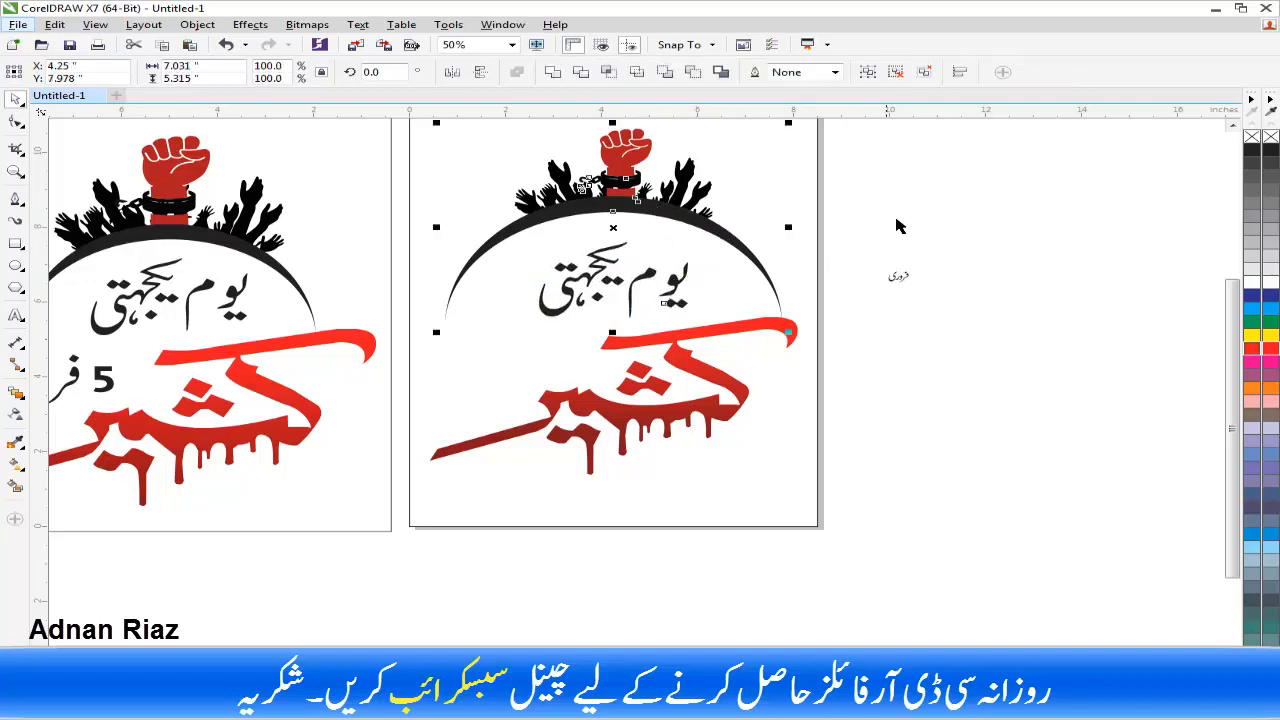
click(772, 249)
click(650, 278)
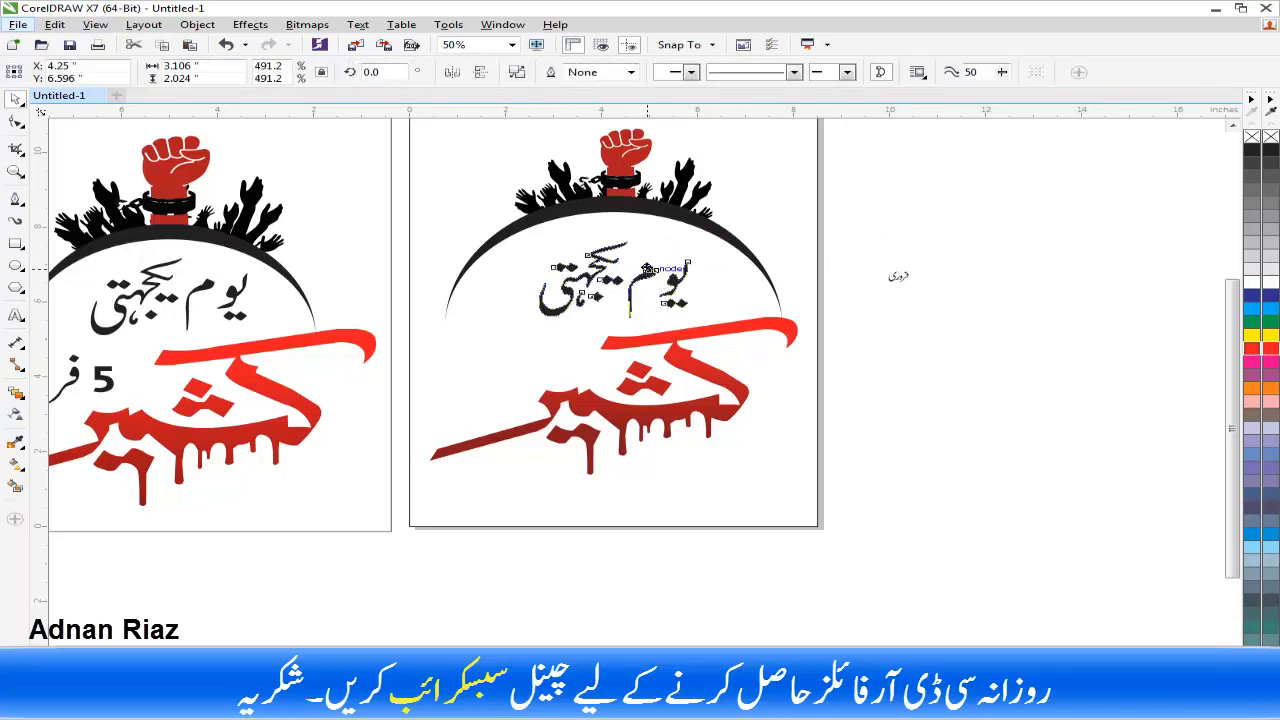
click(870, 387)
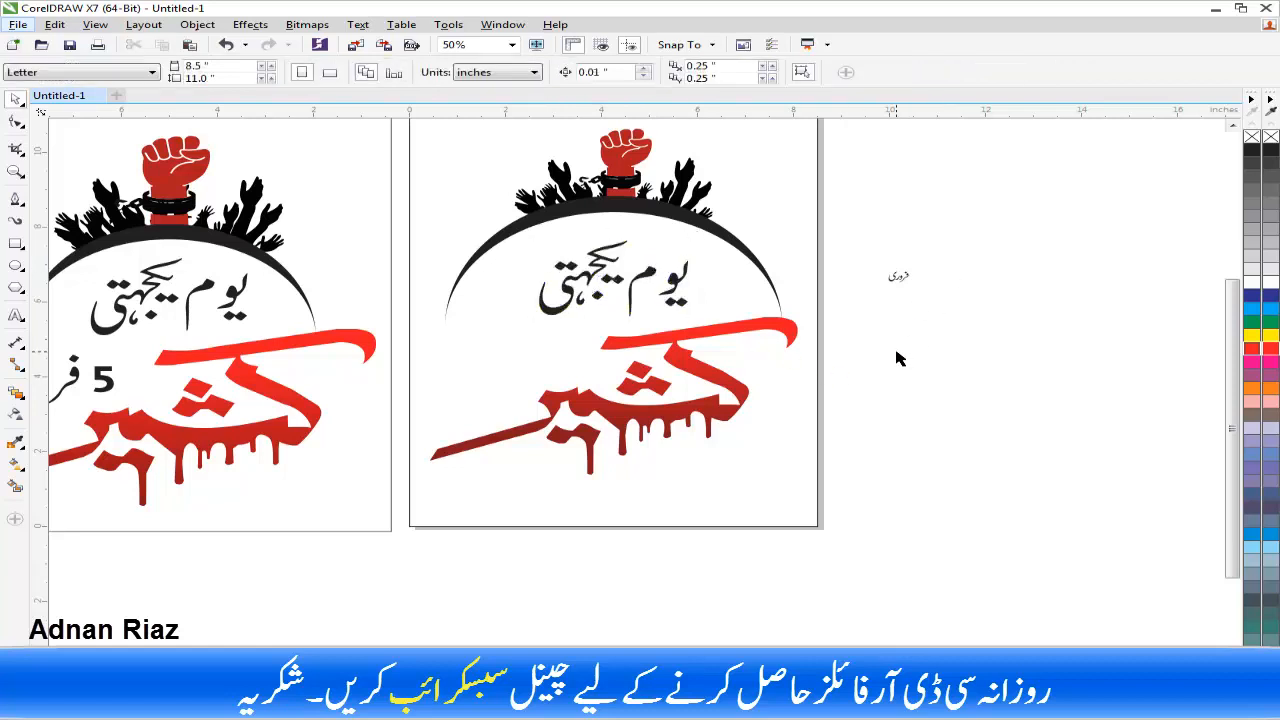
Draw a 1.75-inch circle and position it on the page under the arc's end, beside the Kashmir lettering.
drag(886, 354, 997, 308)
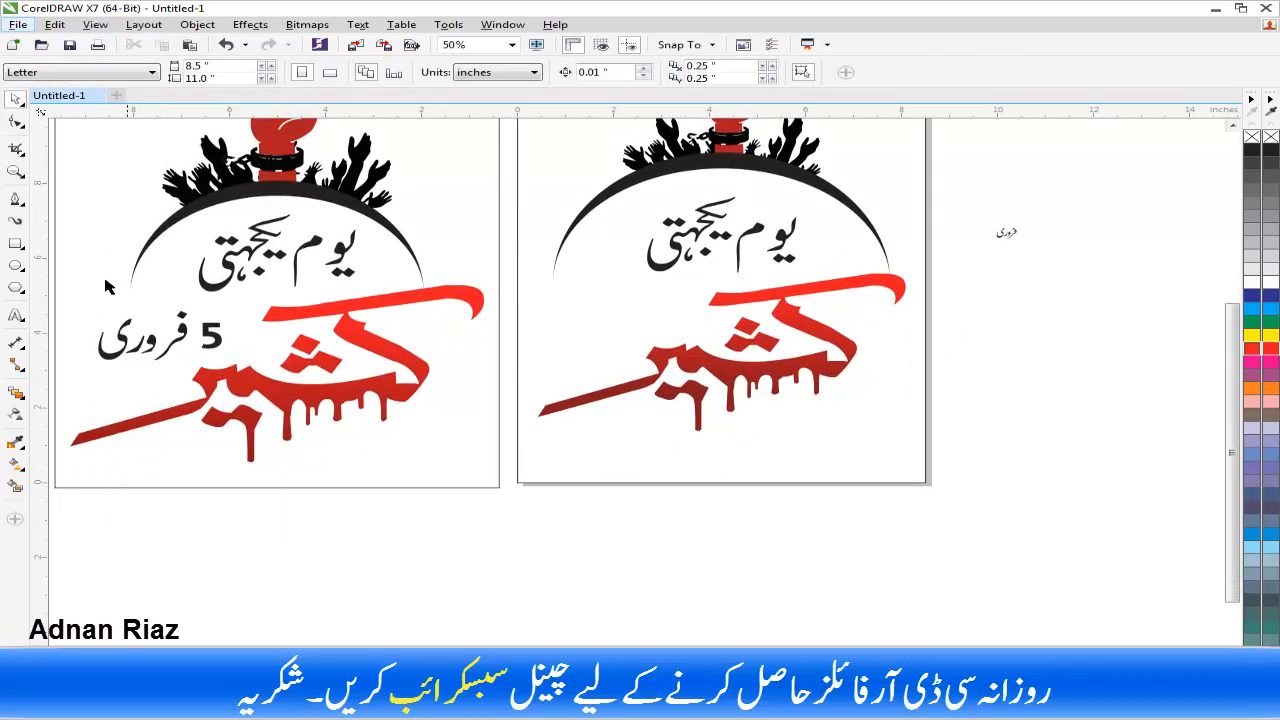
drag(120, 269, 268, 238)
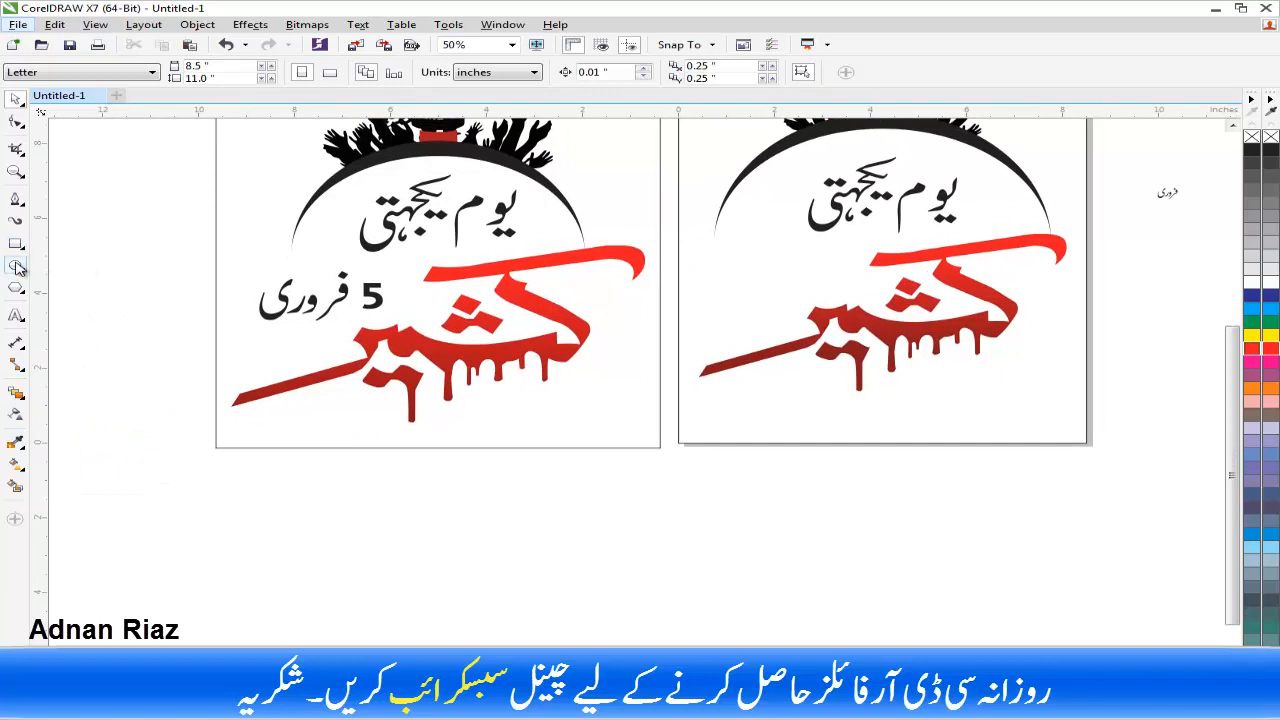
click(19, 267)
drag(741, 292, 680, 296)
drag(662, 245, 716, 308)
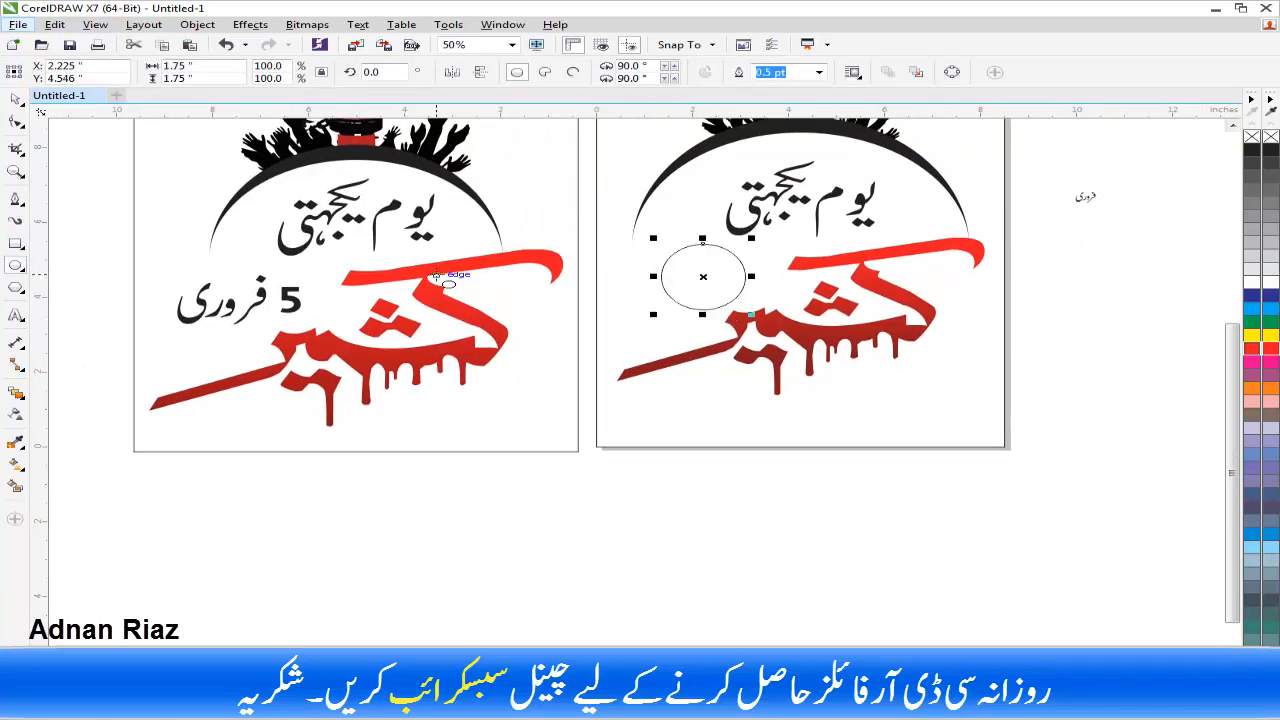
click(16, 99)
click(654, 498)
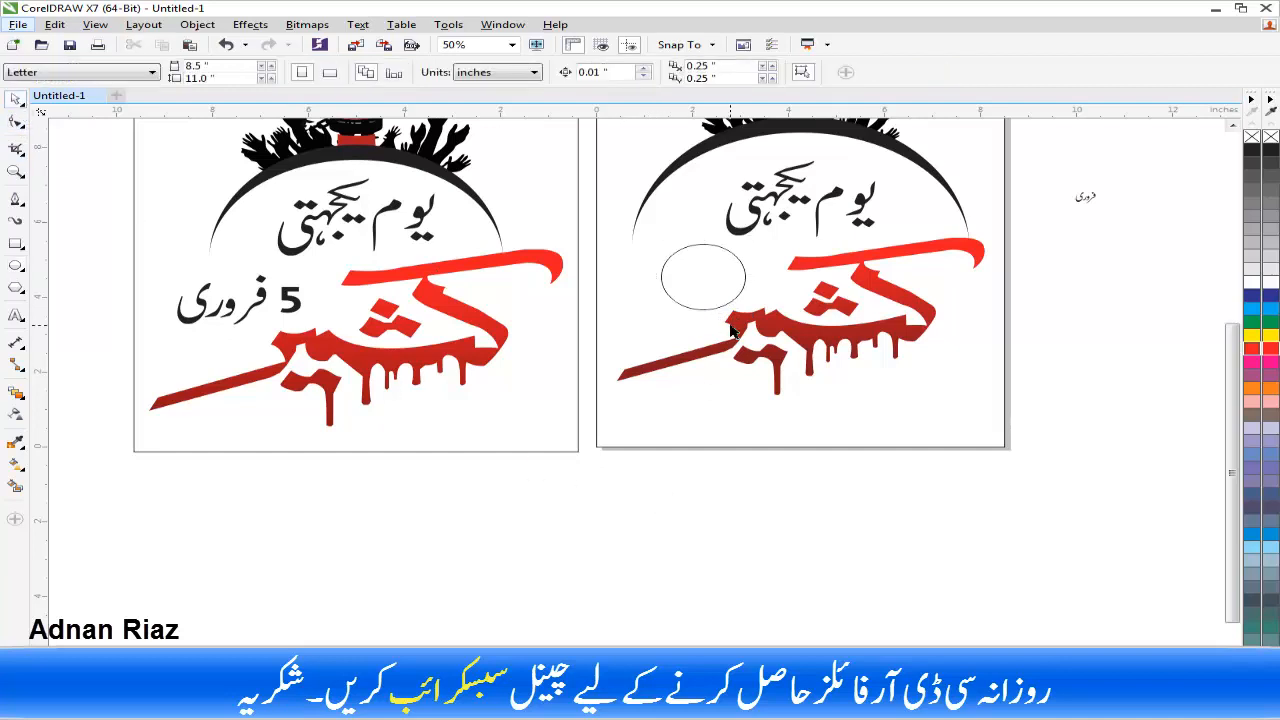
drag(701, 313, 513, 330)
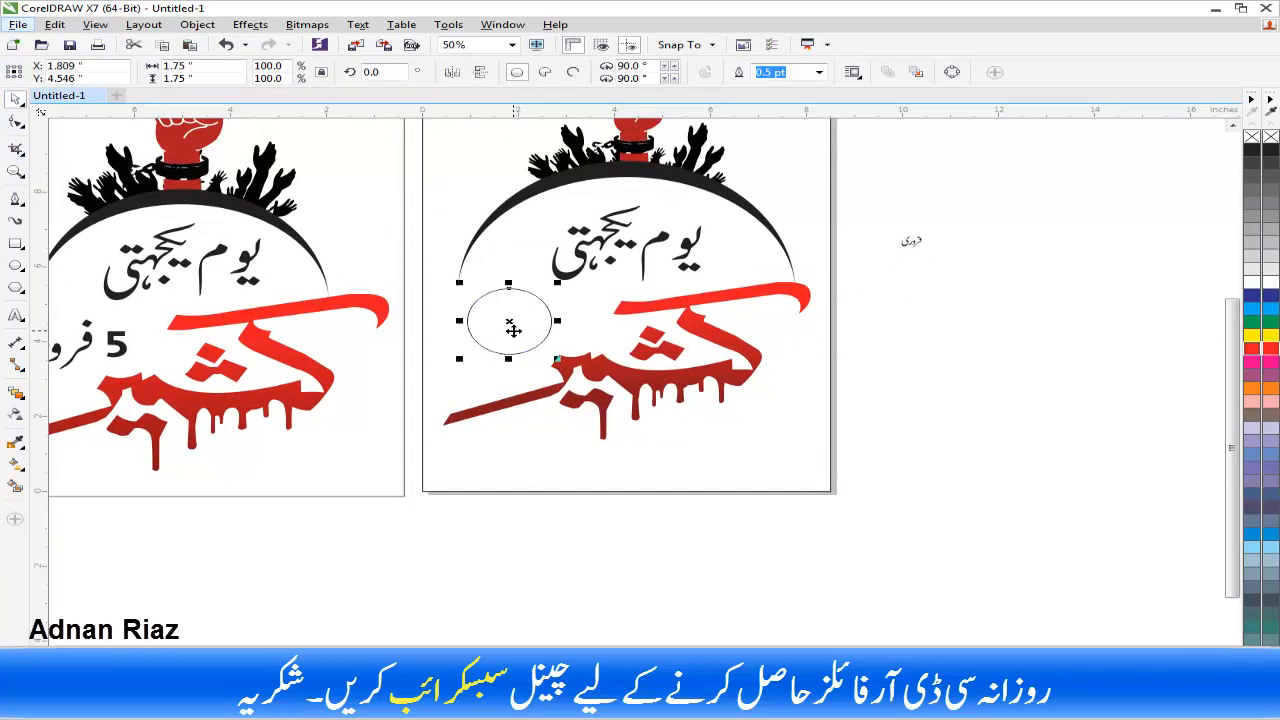
Add the numeral "5" below the page, enlarge it to about 134 pt and set its font to AlQalam Ishtiaq.
click(16, 317)
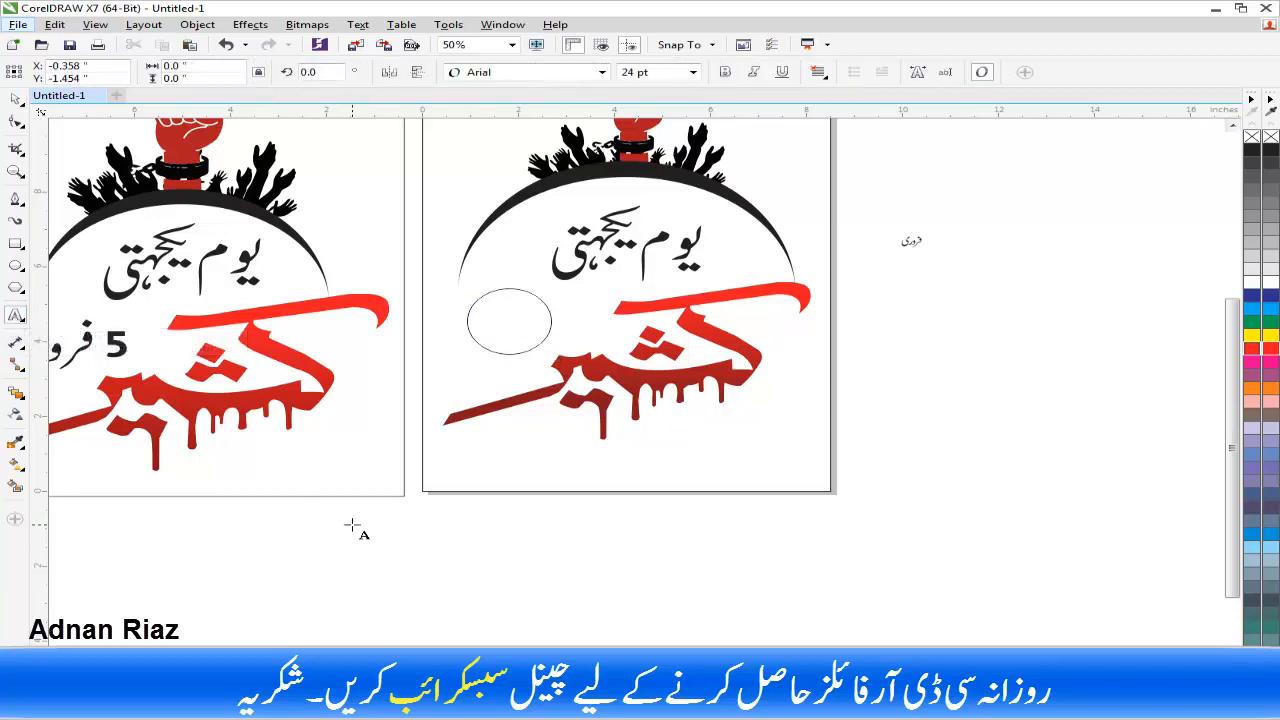
click(15, 100)
drag(420, 531, 455, 490)
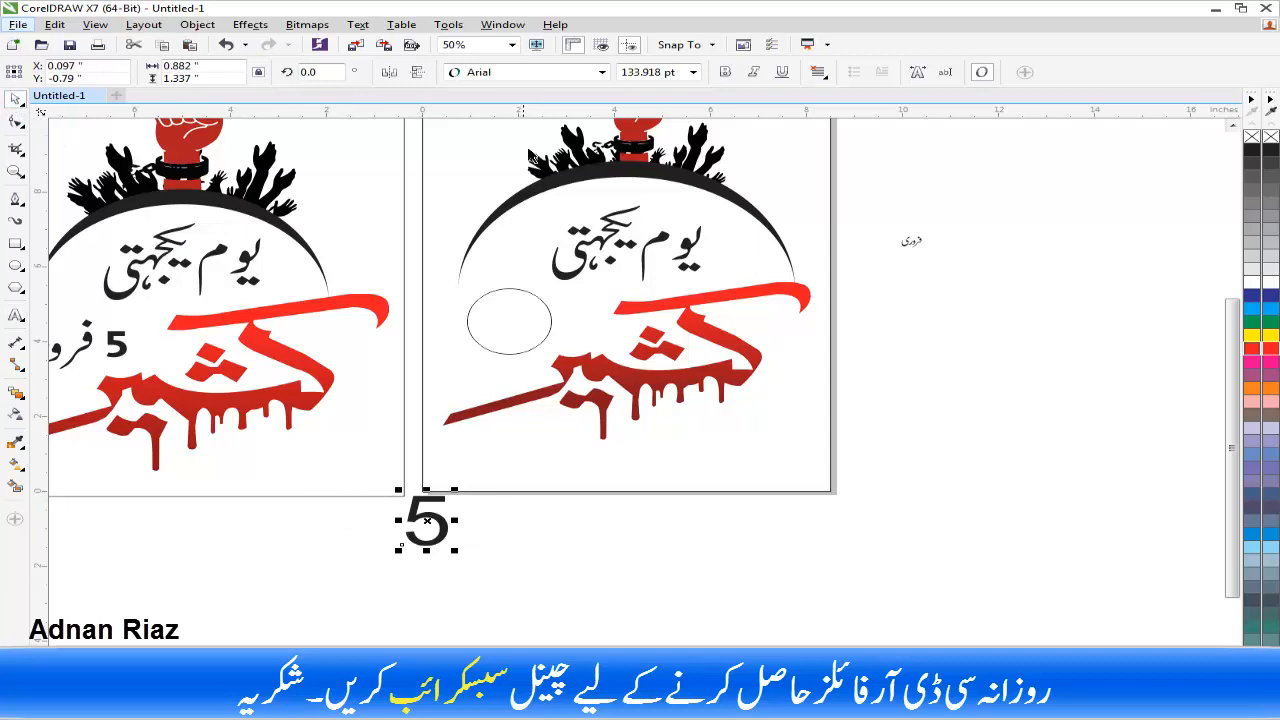
click(535, 73)
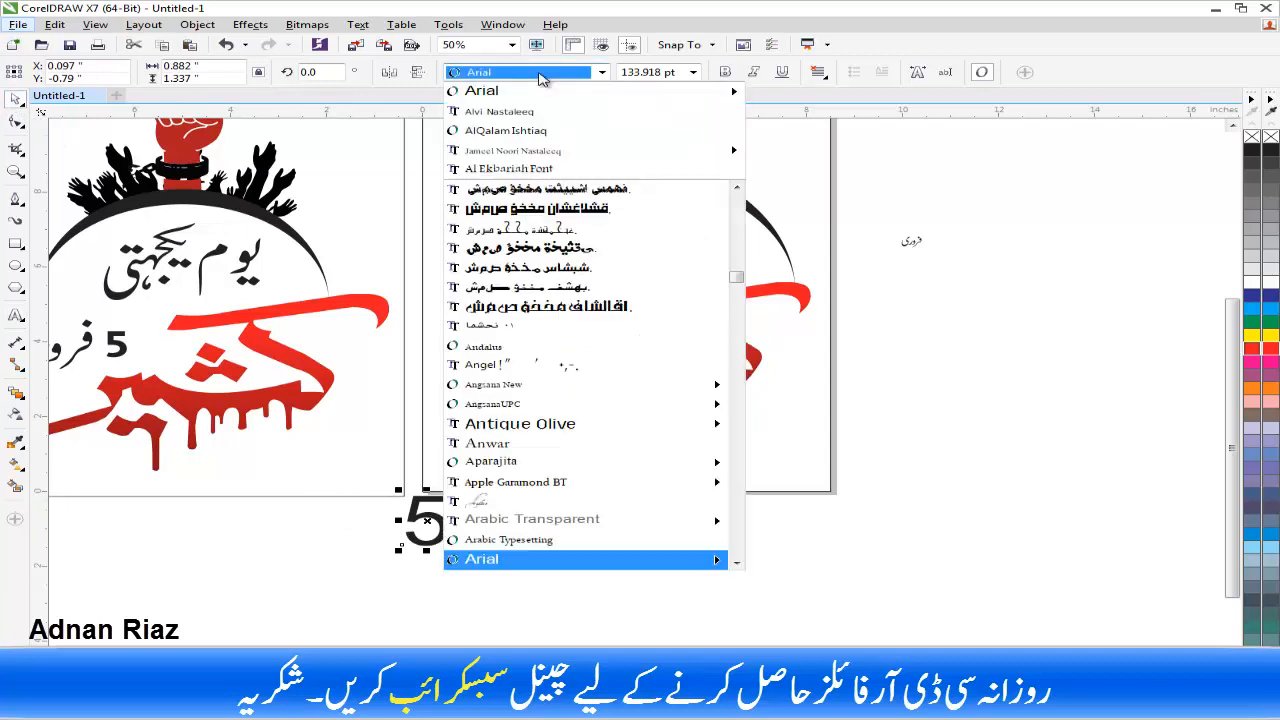
click(527, 130)
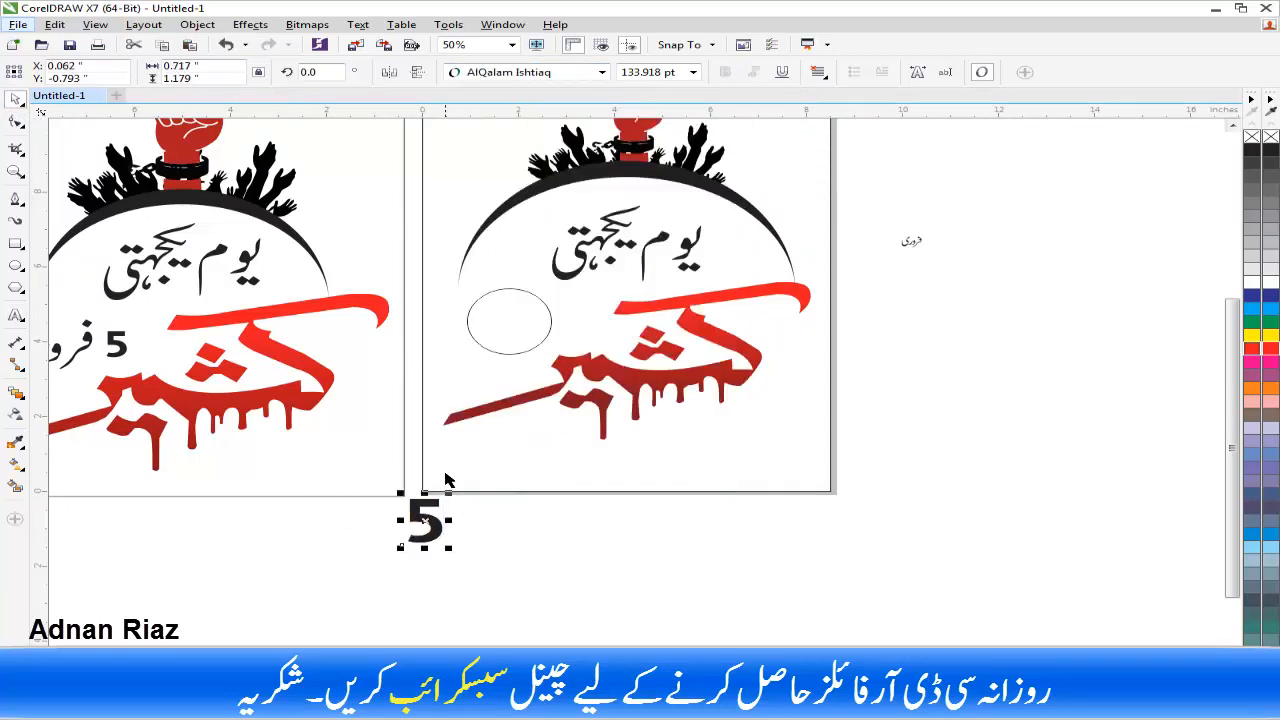
Convert the numeral 5 to curves and place it inside the circle.
drag(422, 528, 510, 318)
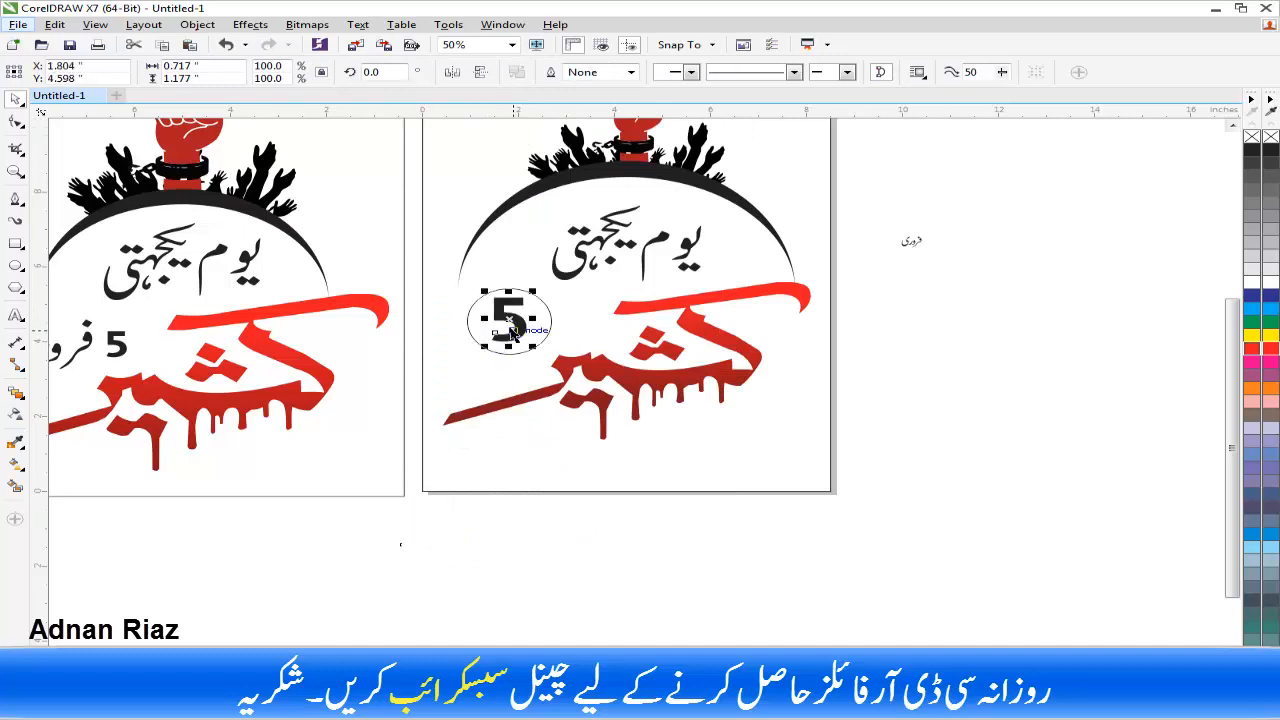
scroll(512, 330, up, 1)
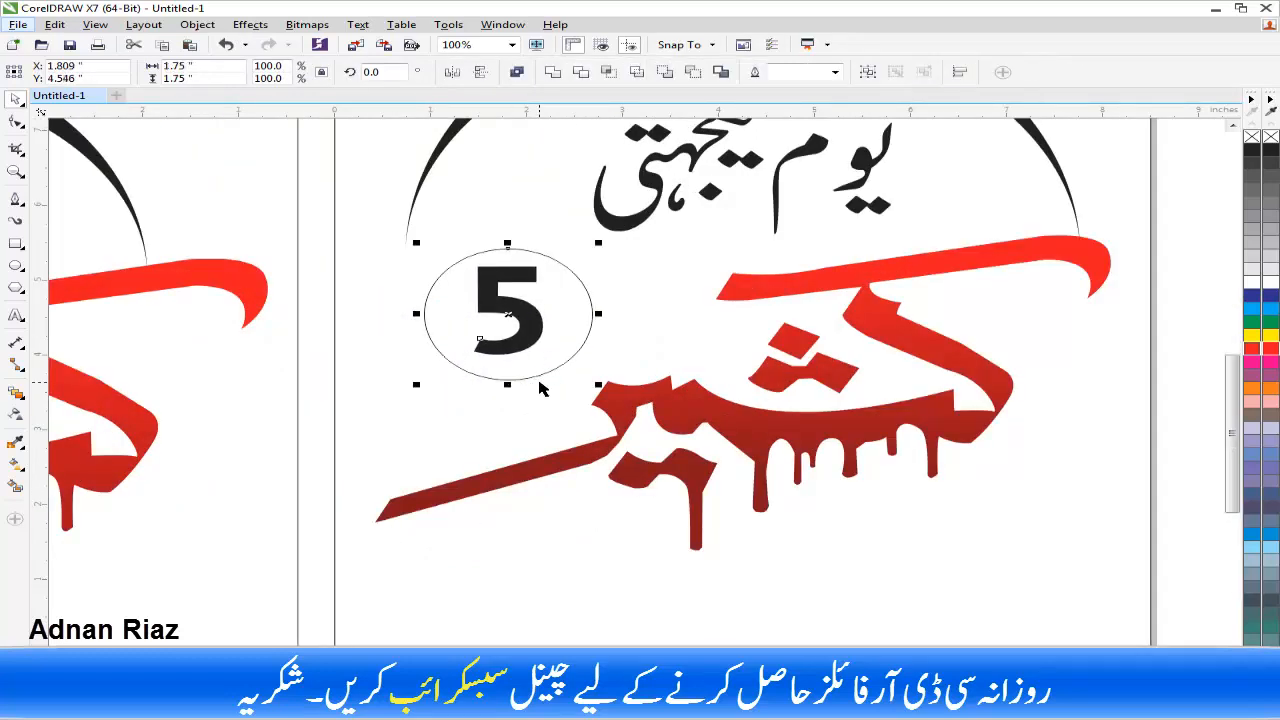
Give the circle behind the numeral 5 an elliptical fountain fill with bright red at the centre and dark red at the edge.
scroll(650, 340, down, 2)
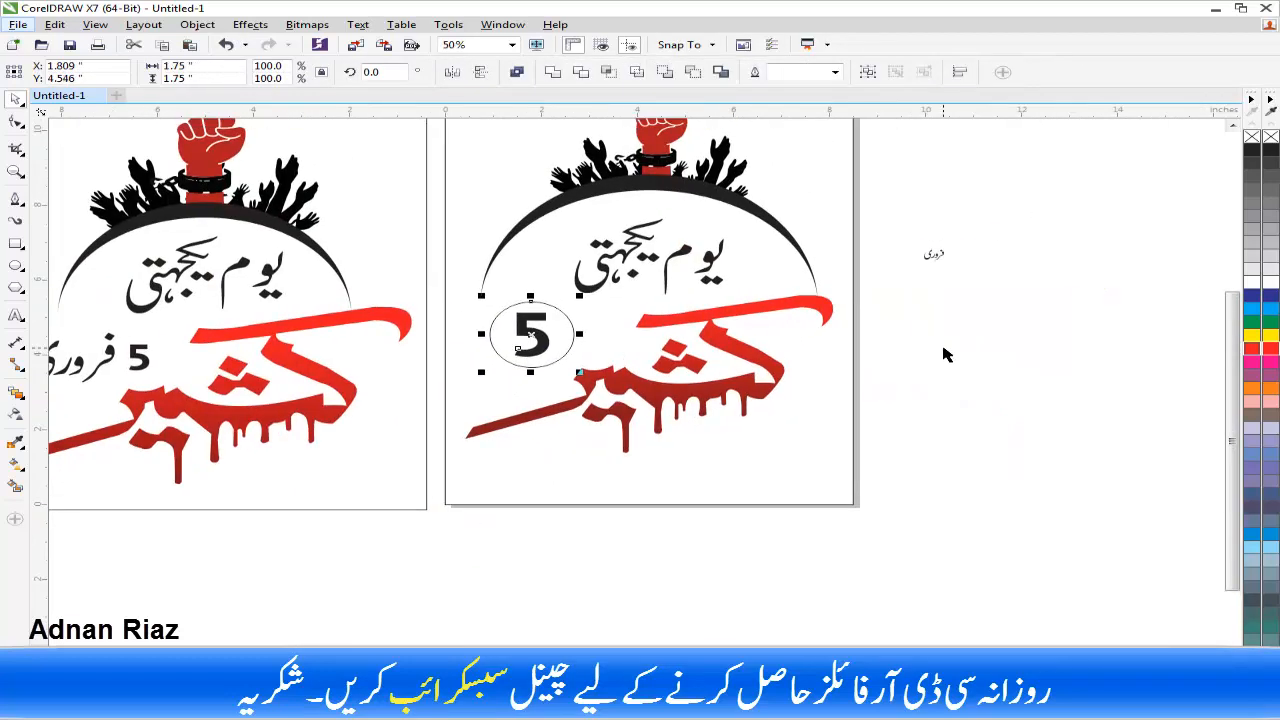
click(943, 357)
click(572, 346)
scroll(556, 333, up, 2)
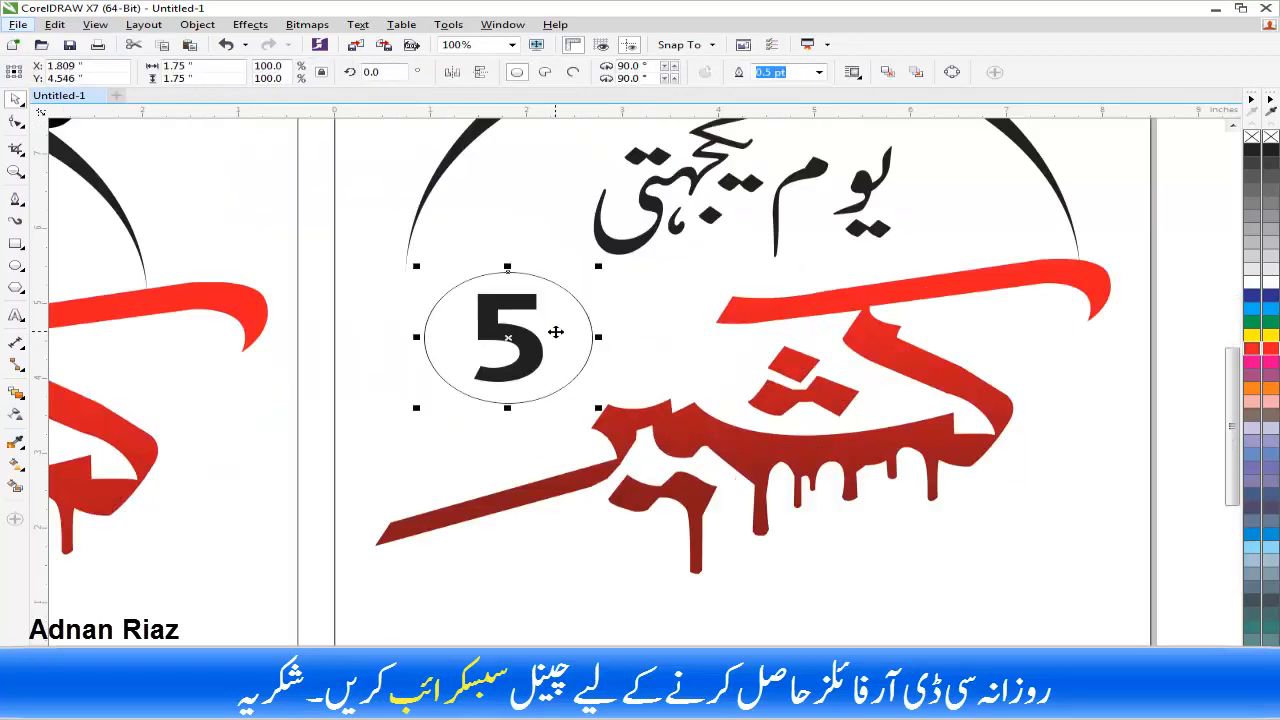
key(g)
drag(580, 343, 580, 369)
click(279, 73)
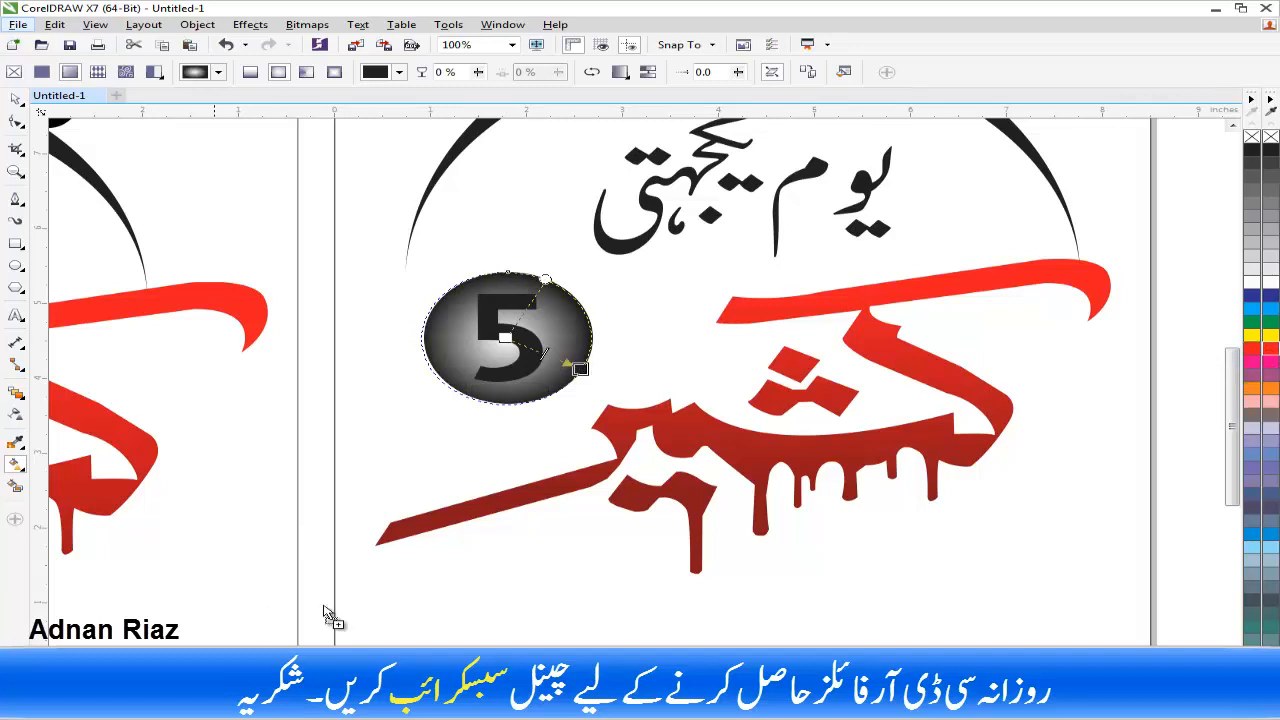
drag(325, 613, 580, 369)
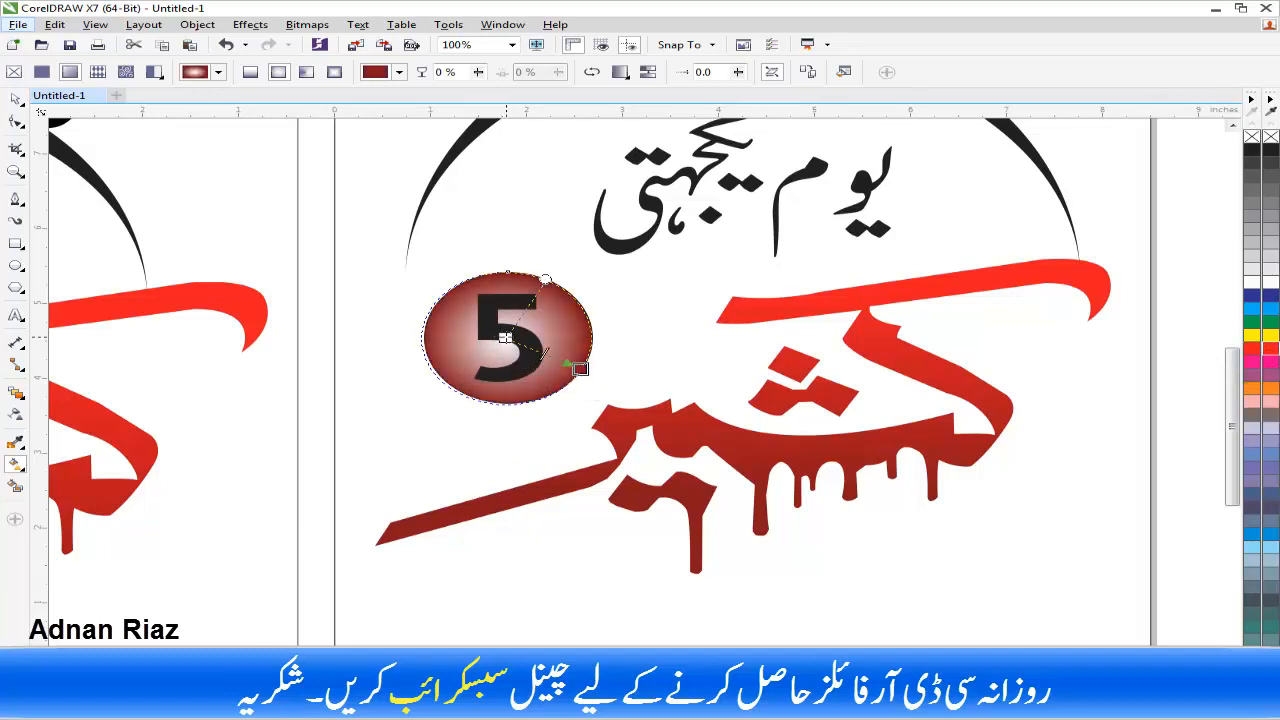
click(505, 337)
click(1252, 350)
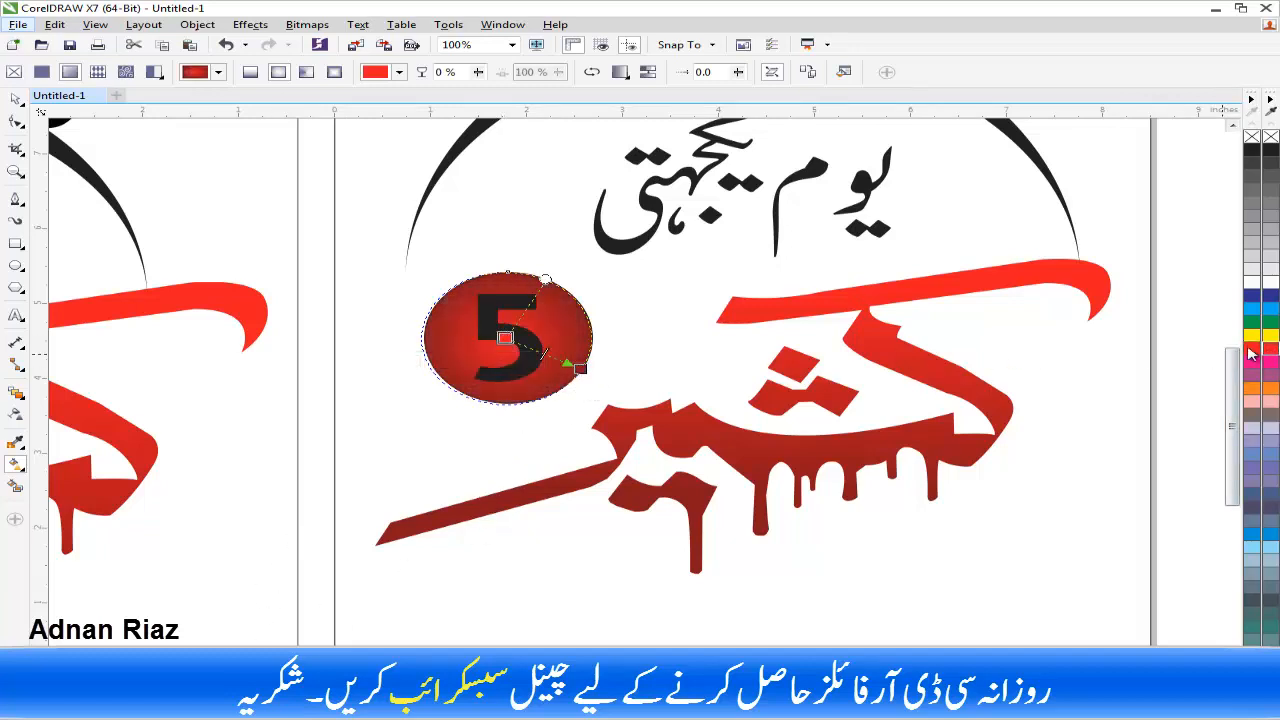
click(15, 98)
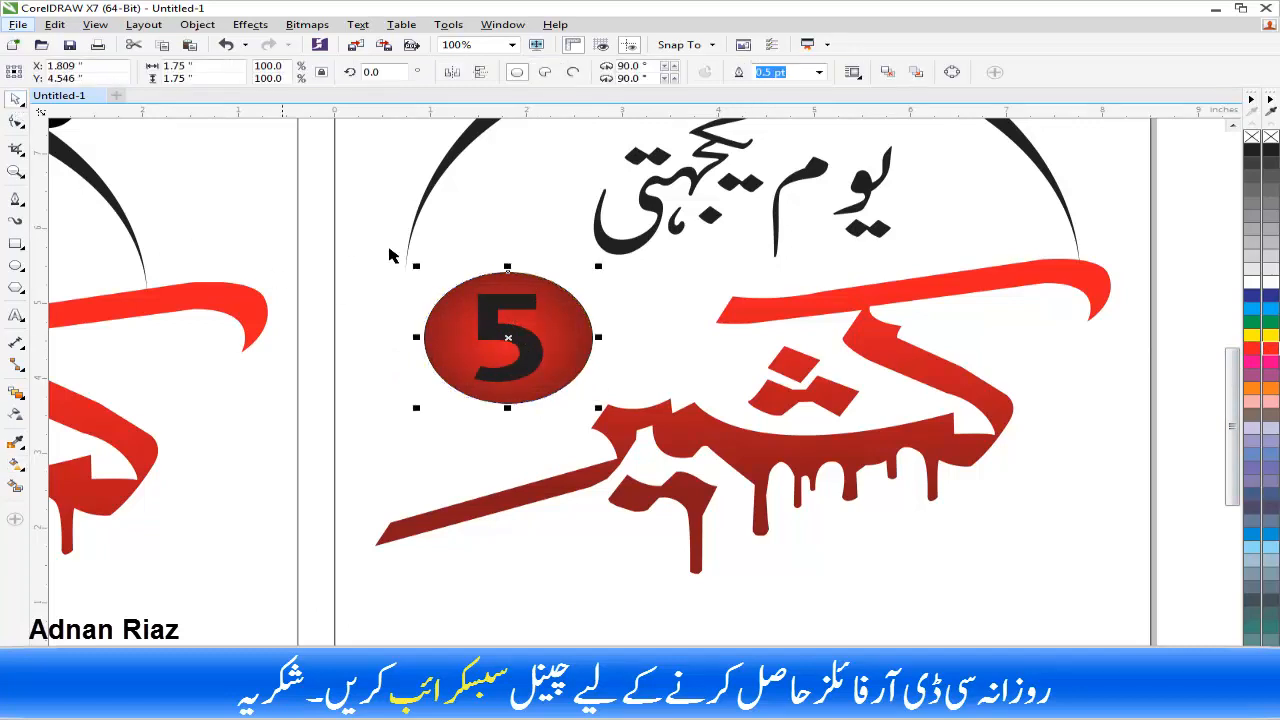
Fill the numeral 5 with white and remove the outline of the red circle.
click(488, 300)
click(1270, 280)
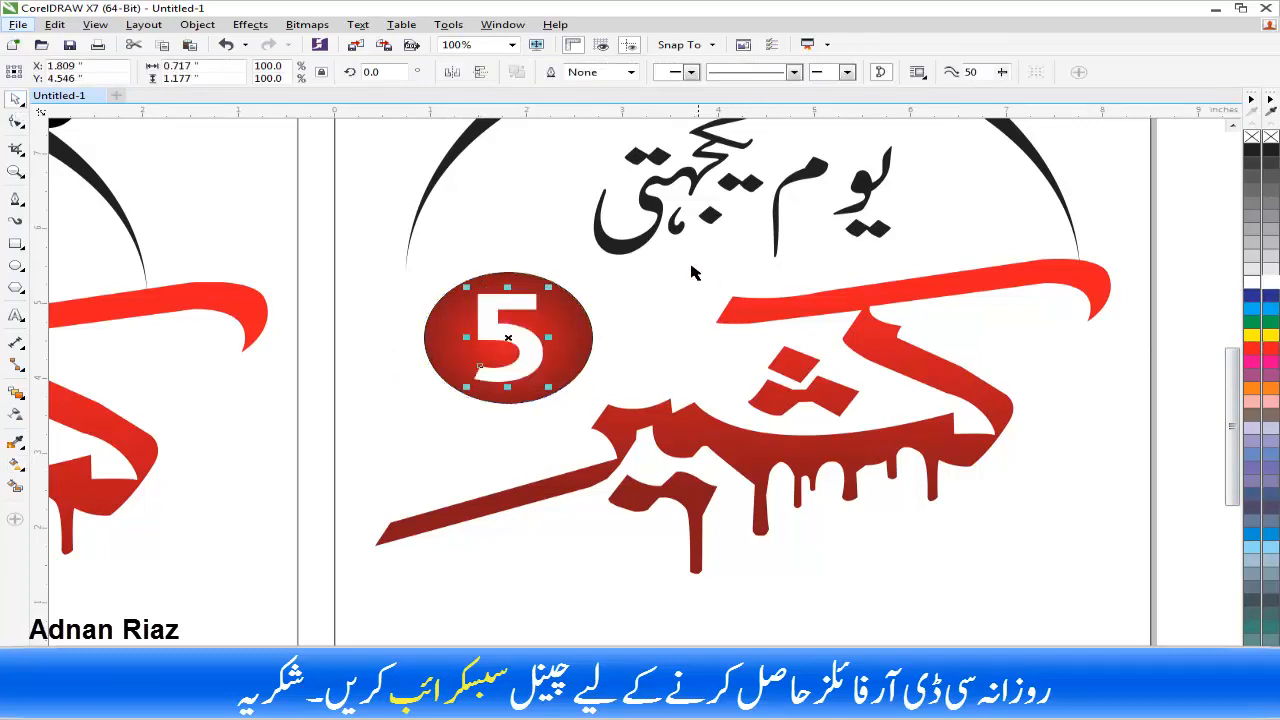
scroll(625, 250, down, 2)
click(1109, 320)
scroll(535, 265, up, 2)
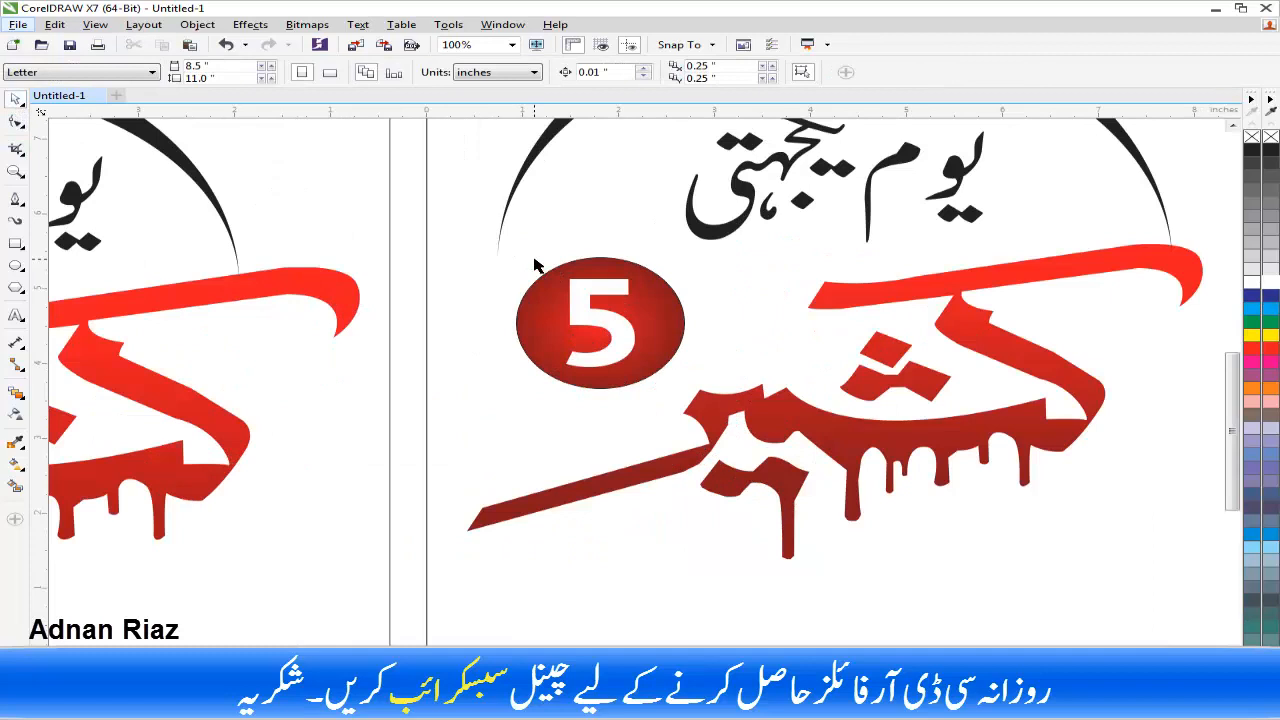
click(697, 320)
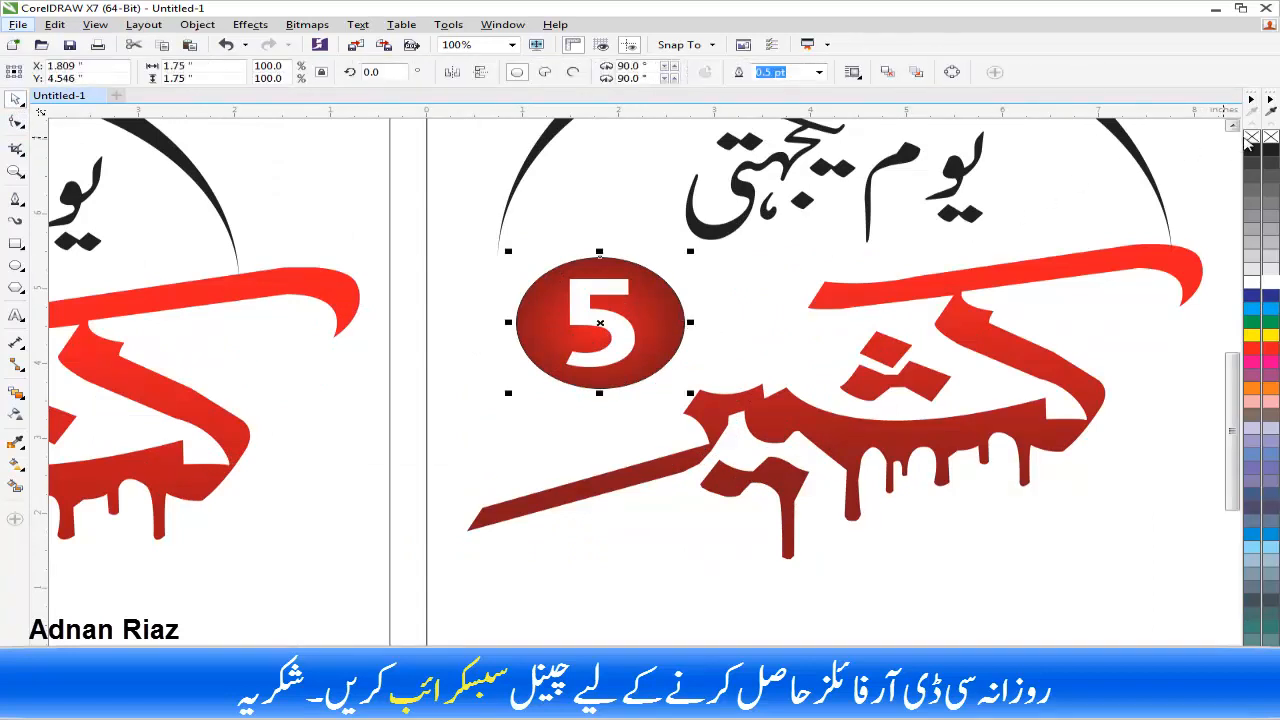
right_click(1251, 137)
scroll(731, 233, down, 1)
click(673, 487)
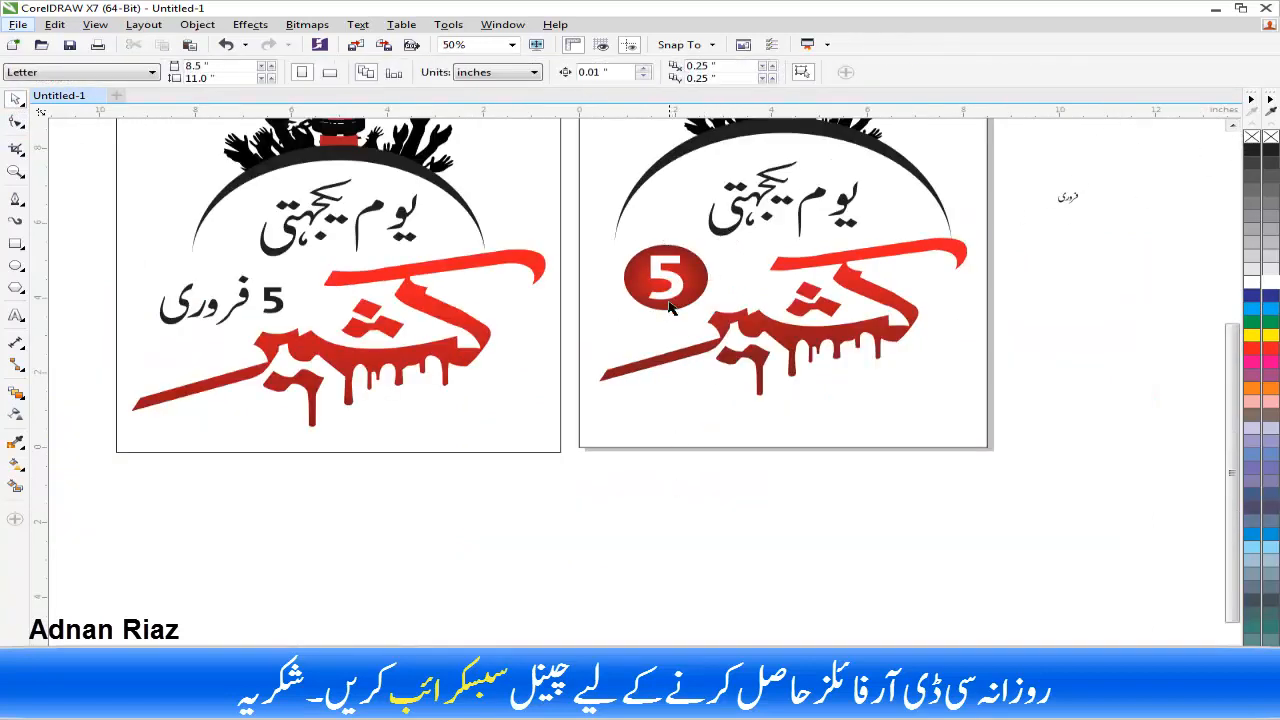
Shrink the numeral 5 to about 0.44 by 0.72 inches and move it up into the upper half of the circle.
scroll(672, 277, up, 2)
click(652, 277)
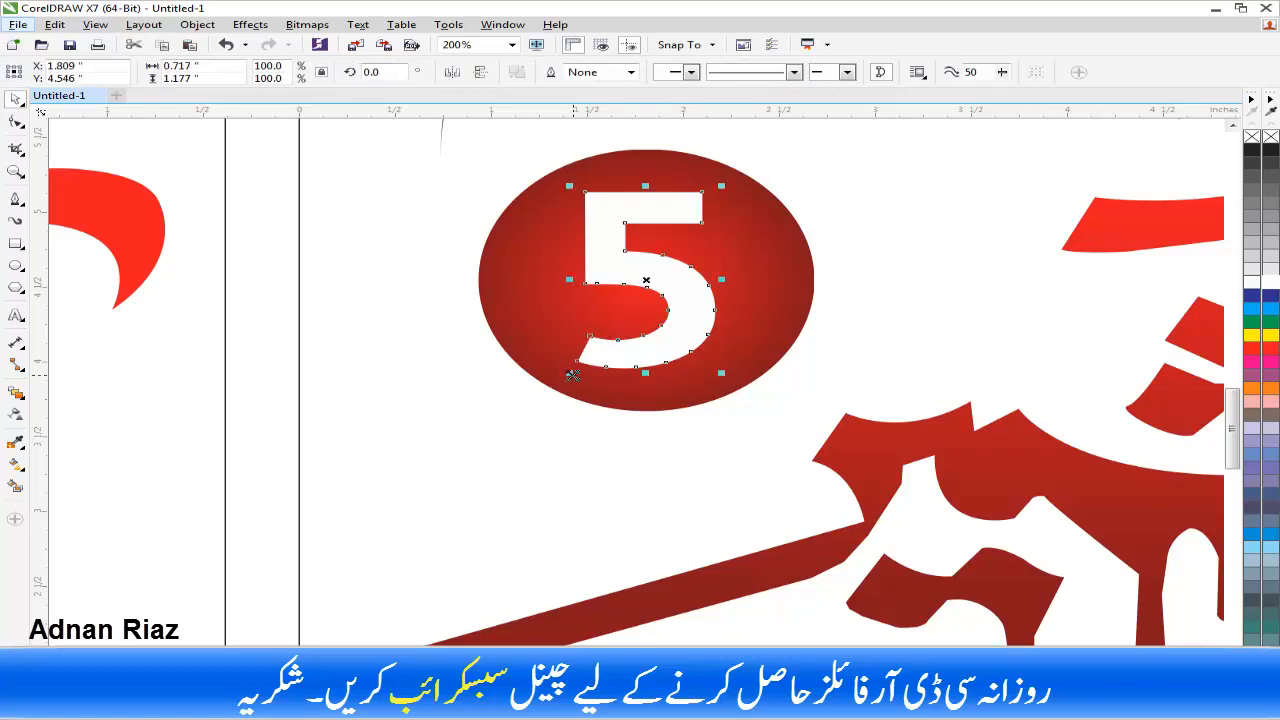
drag(572, 375, 626, 329)
drag(656, 276, 654, 233)
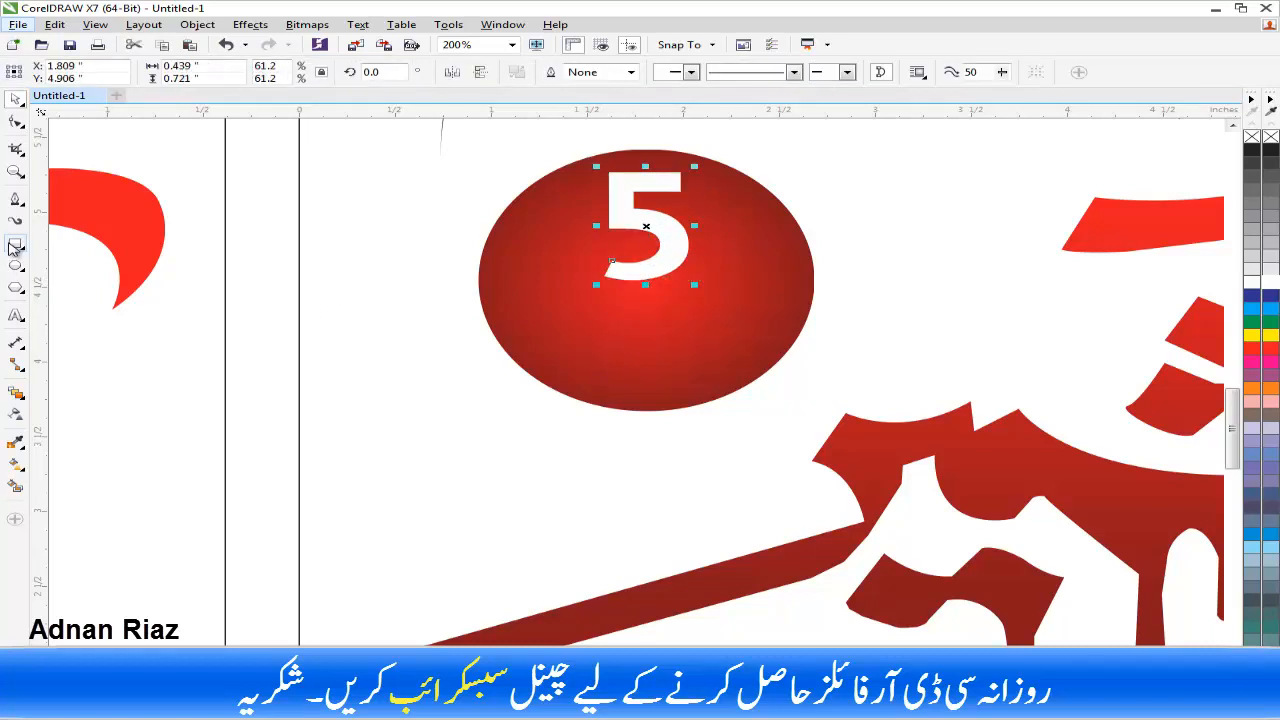
Draw a rectangle about 0.58 inches tall across the circle's lower half, intersect it with the circle and delete the rectangle.
click(15, 243)
drag(430, 306, 906, 393)
key(space)
shift+click(765, 265)
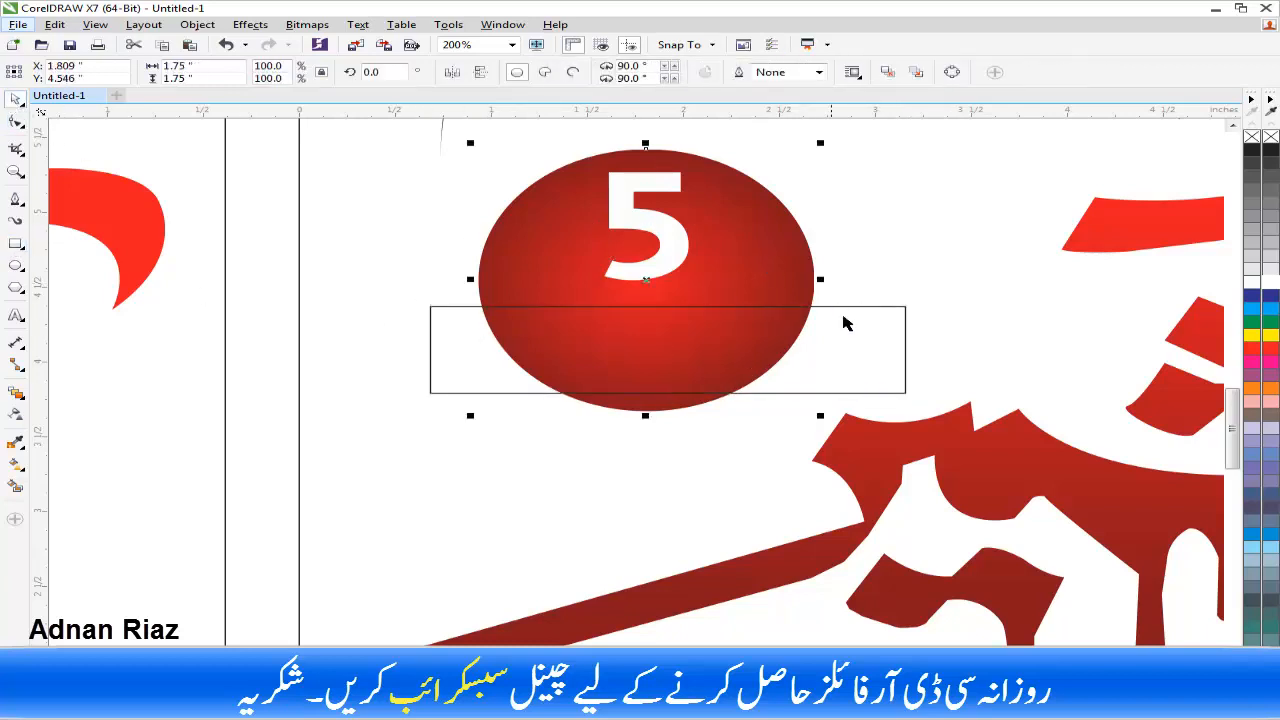
click(606, 72)
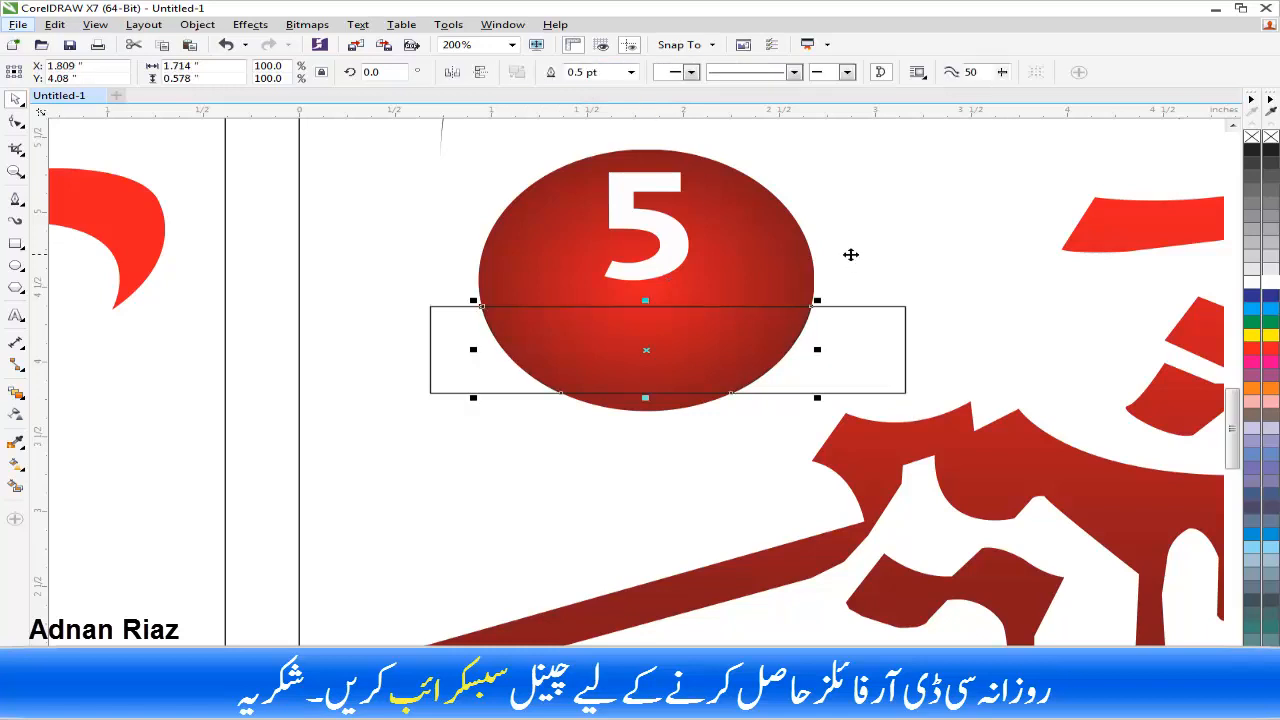
key(Escape)
Fill the intersected band in the circle's lower half with white and remove its outline.
scroll(621, 318, down, 1)
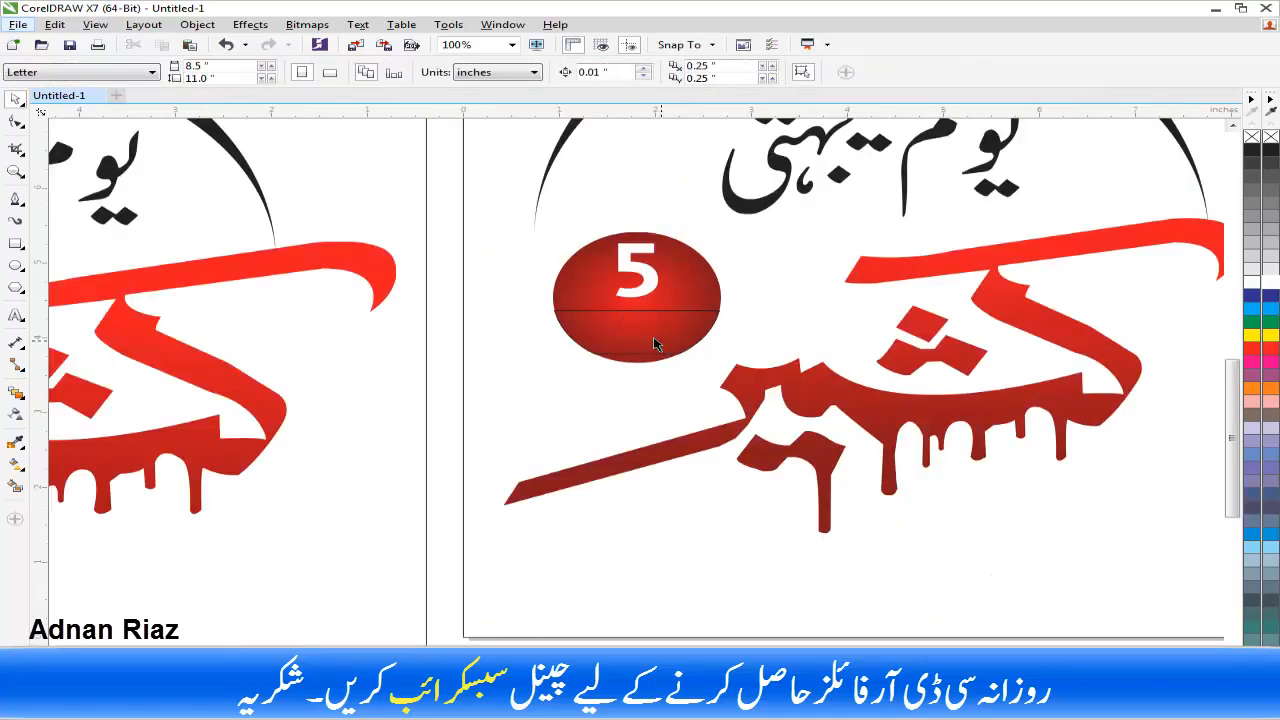
click(654, 338)
click(1270, 283)
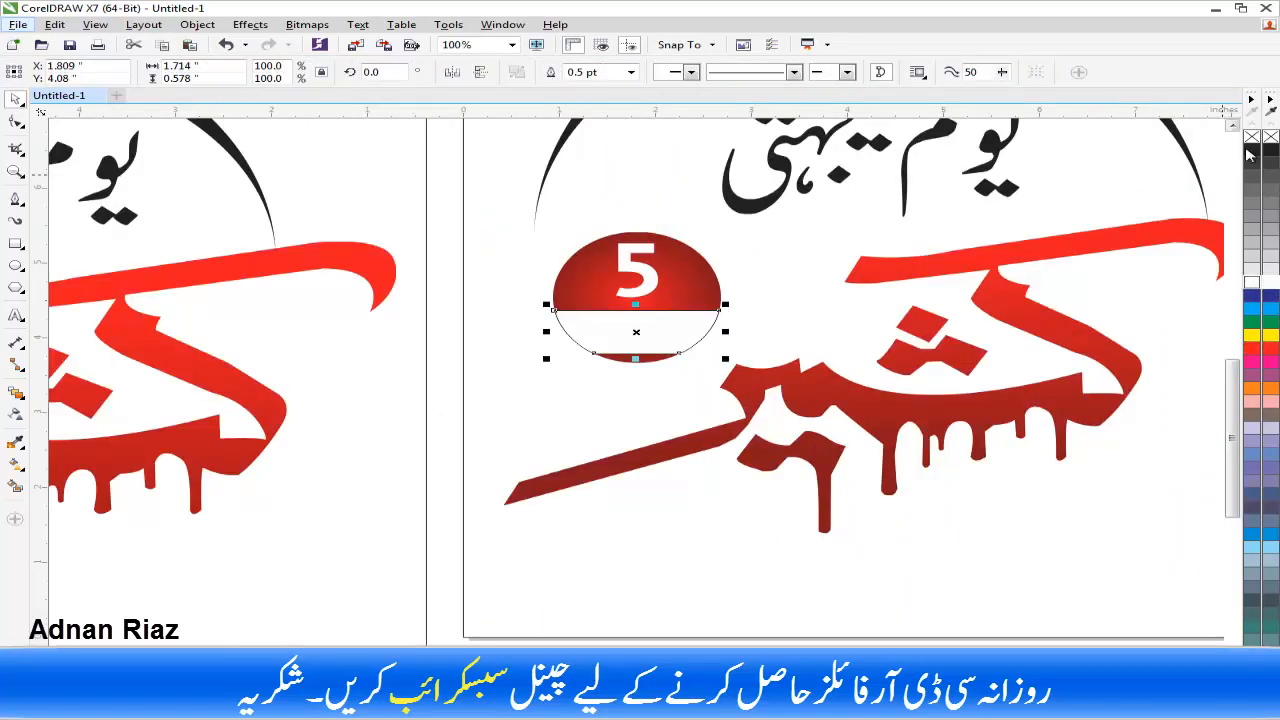
right_click(1270, 136)
scroll(725, 300, down, 1)
drag(725, 300, 685, 303)
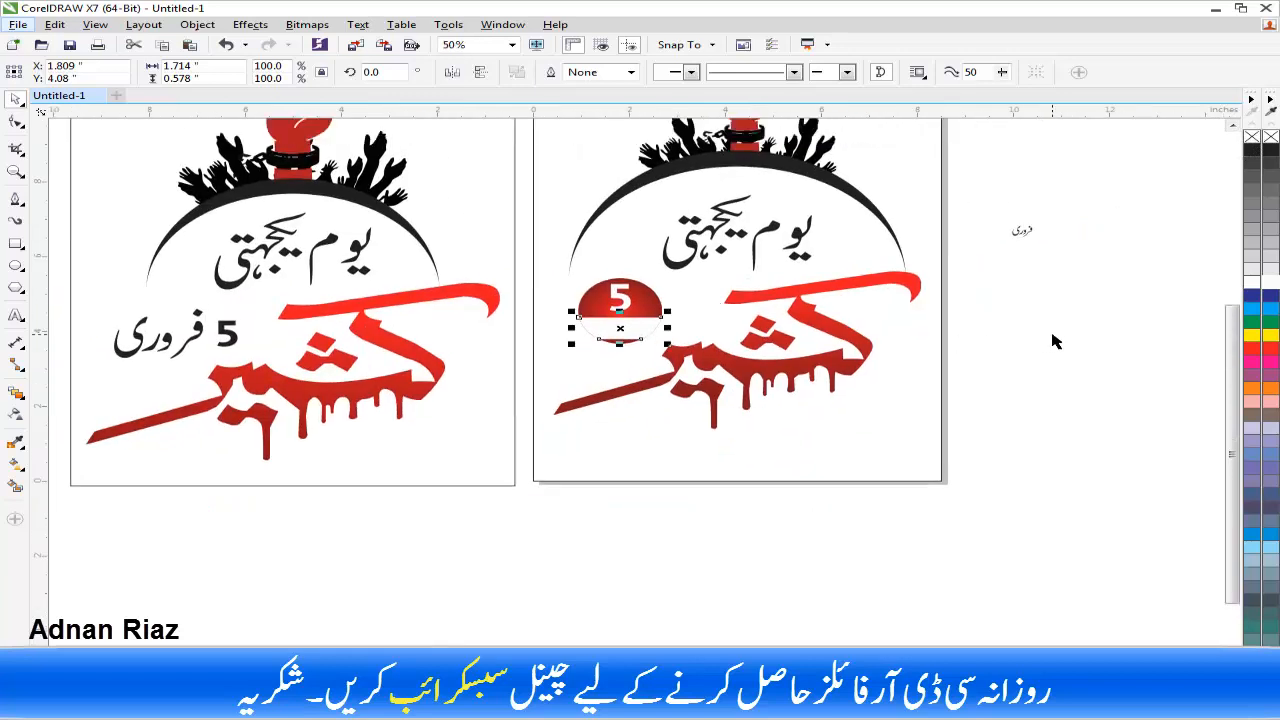
Move the word "فروری" onto the white band, centre it there and enlarge it to about 0.72 by 0.51 inches.
click(1051, 334)
drag(1026, 231, 626, 334)
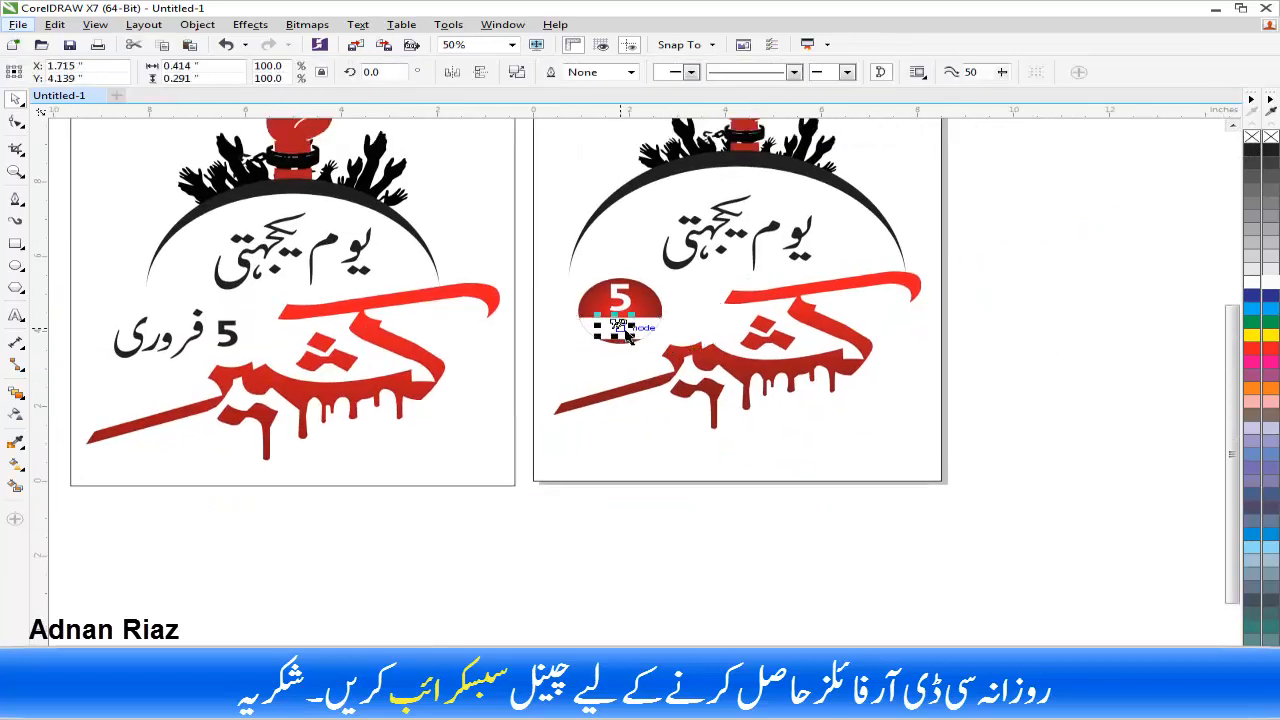
scroll(628, 338, up, 3)
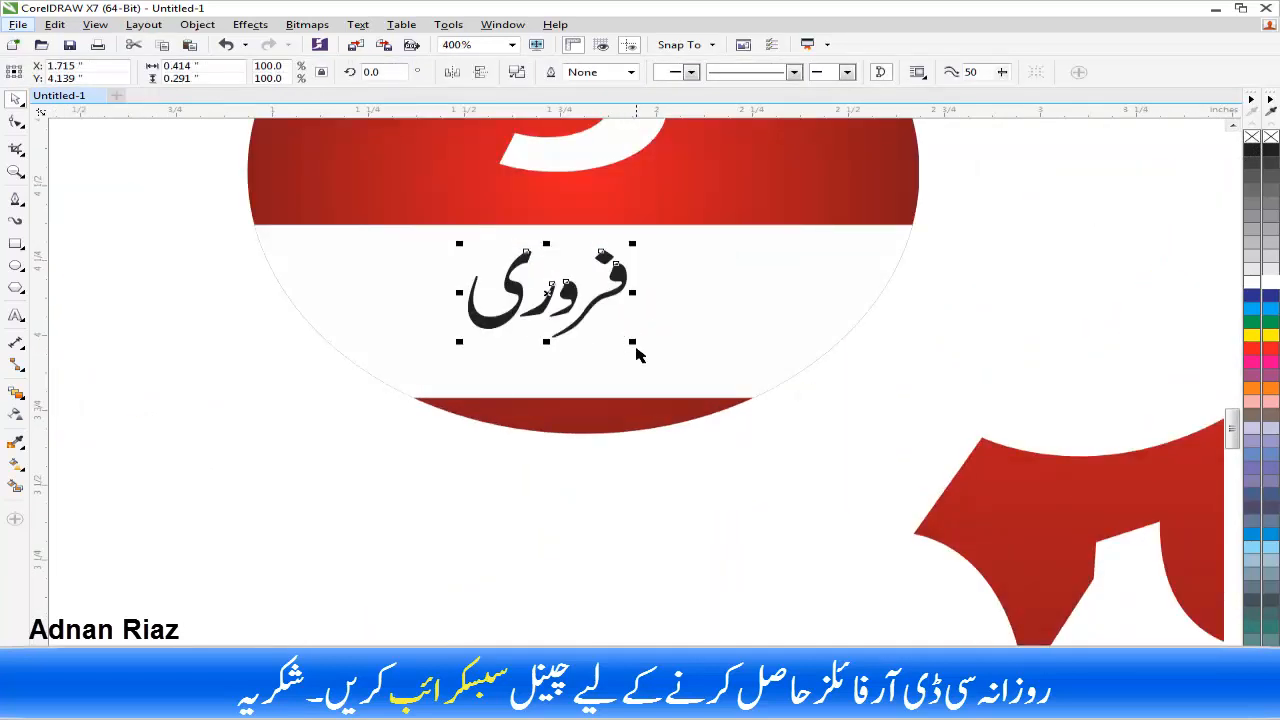
click(636, 350)
key(c)
key(e)
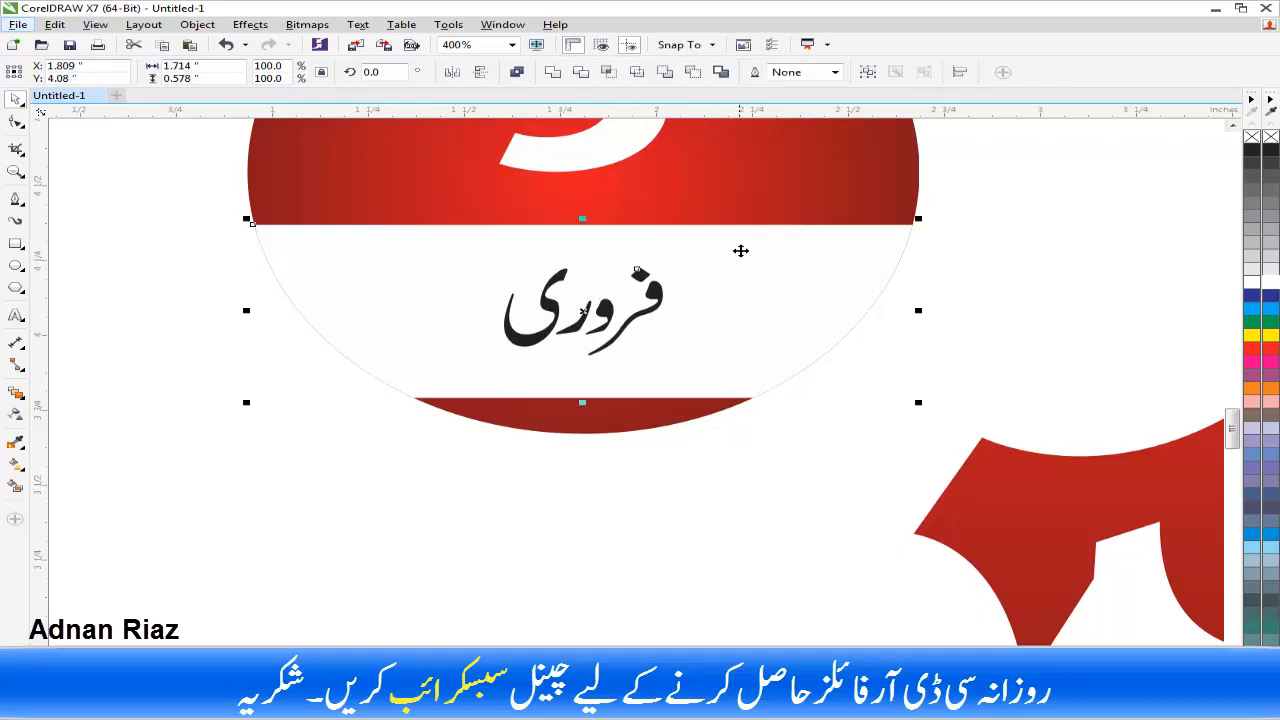
click(667, 274)
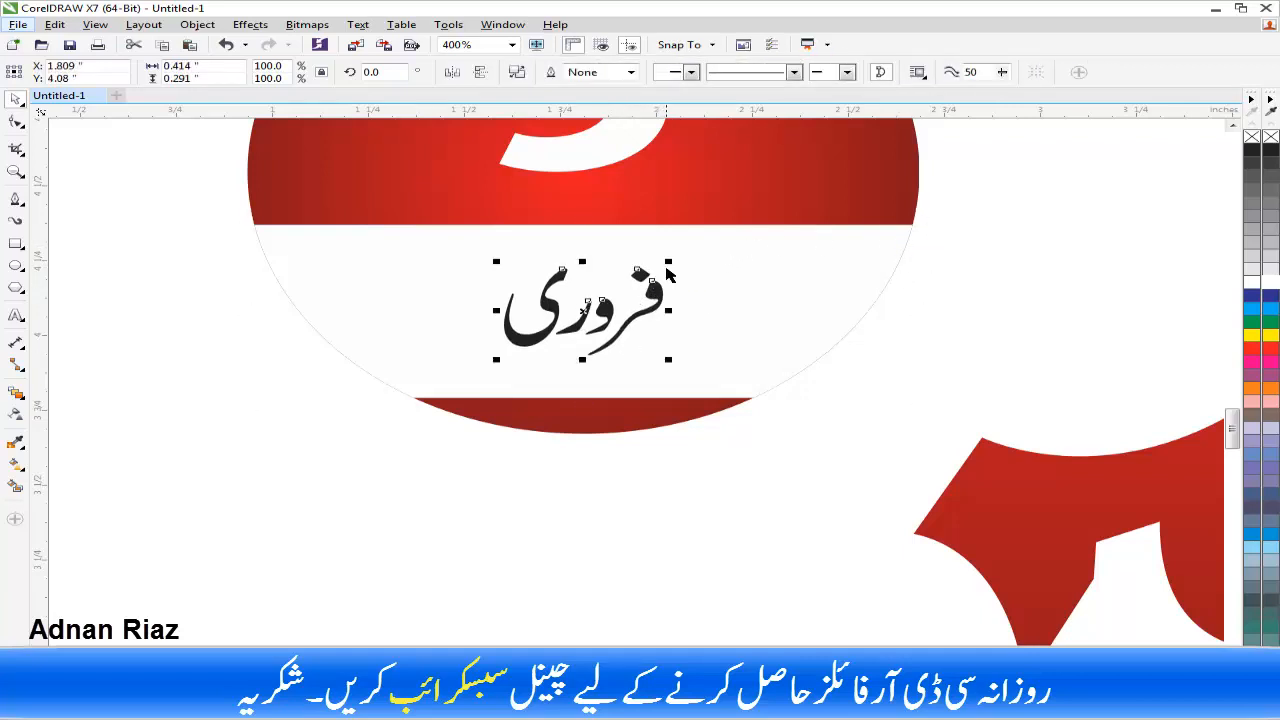
drag(667, 268, 829, 234)
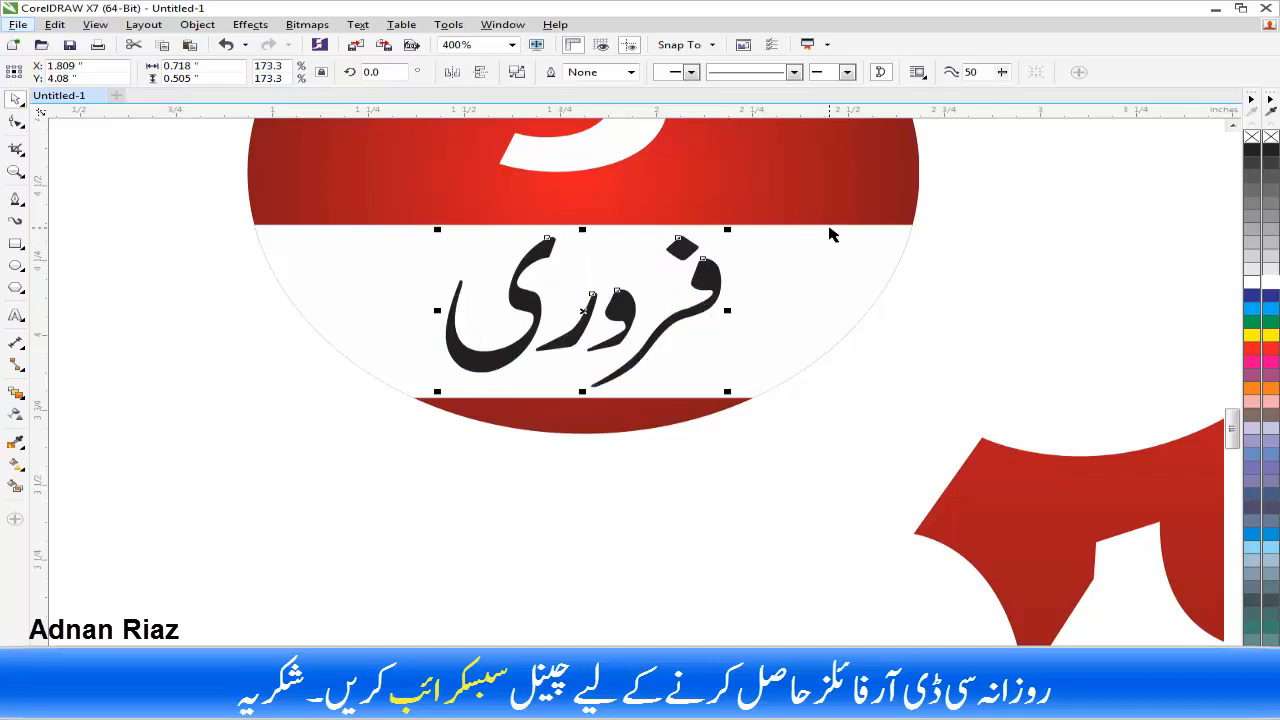
Replace the word on the band with new text "فروری" beside the circle, set in the Bombay Black Unicode font.
key(Delete)
scroll(118, 266, left, 2)
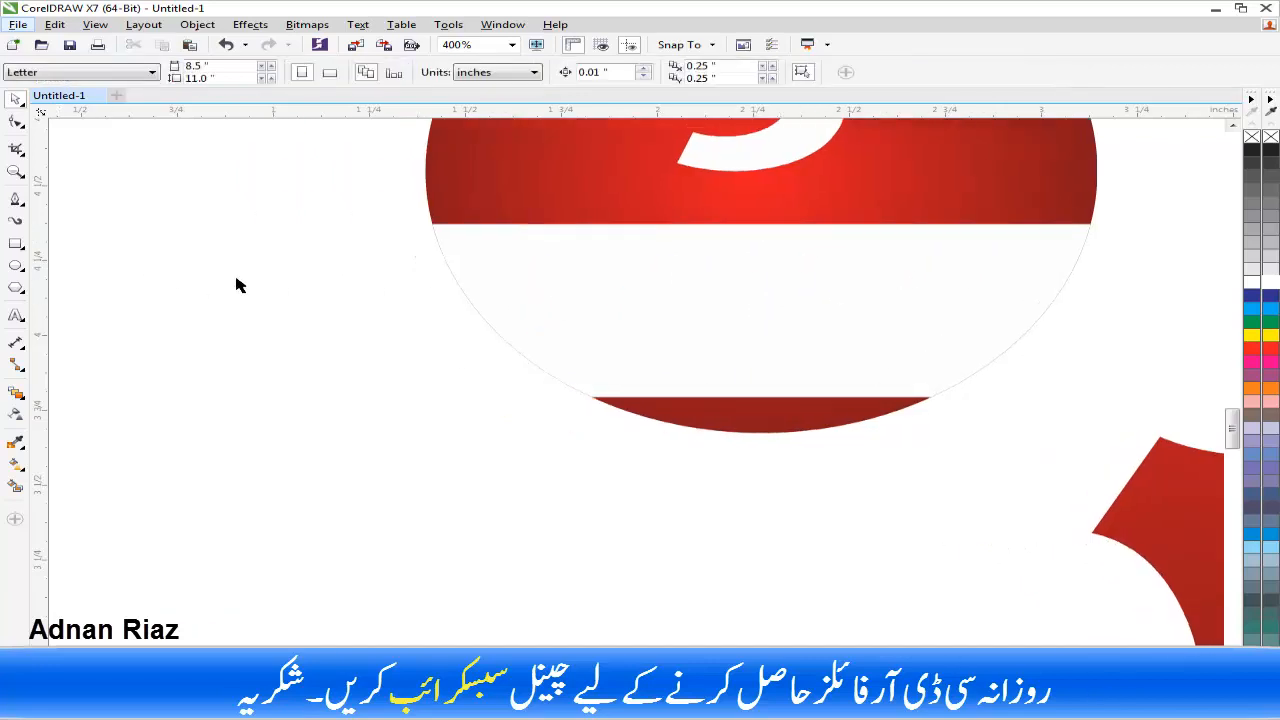
key(F8)
click(281, 322)
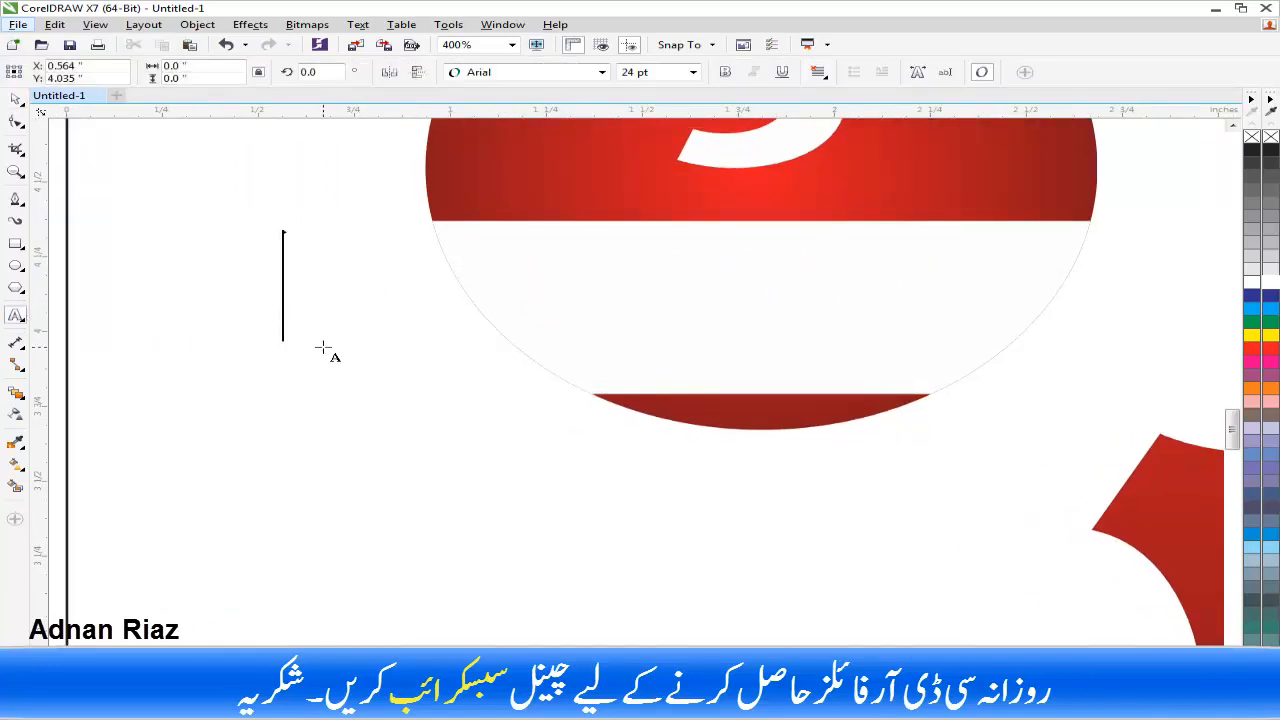
text(فروری)
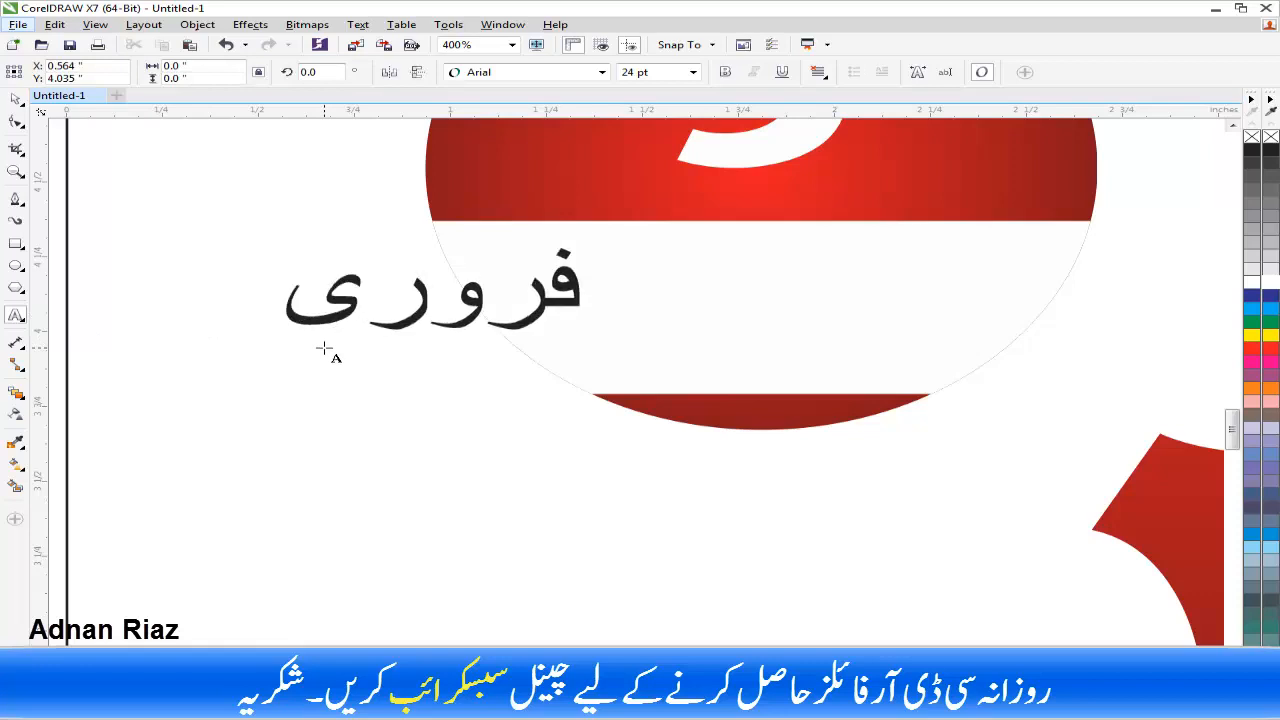
key(ctrl+space)
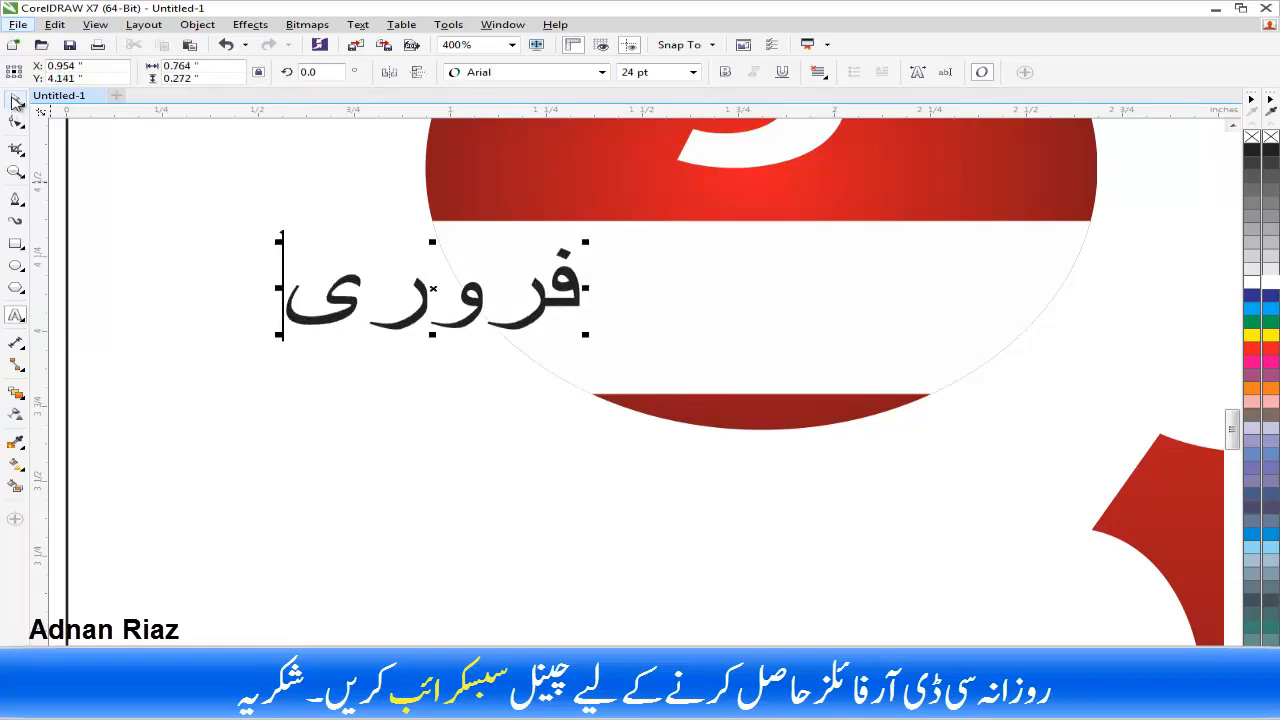
click(558, 73)
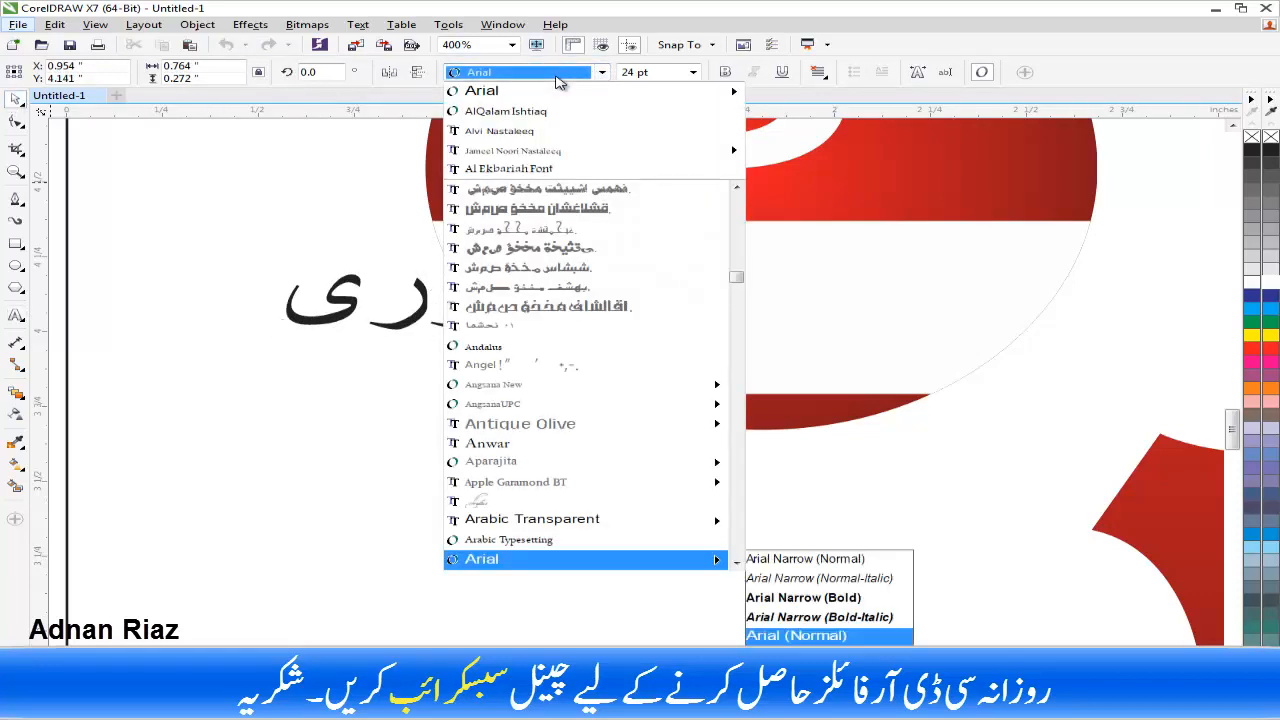
text(Bom)
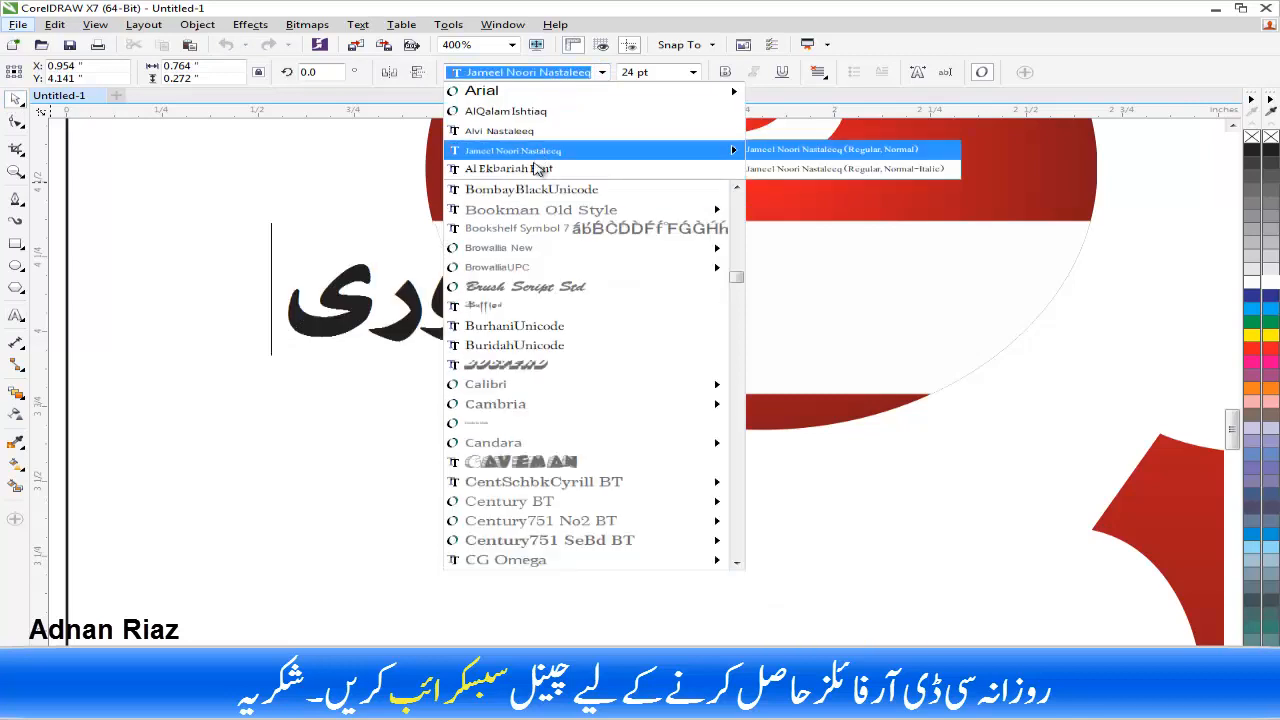
key(Return)
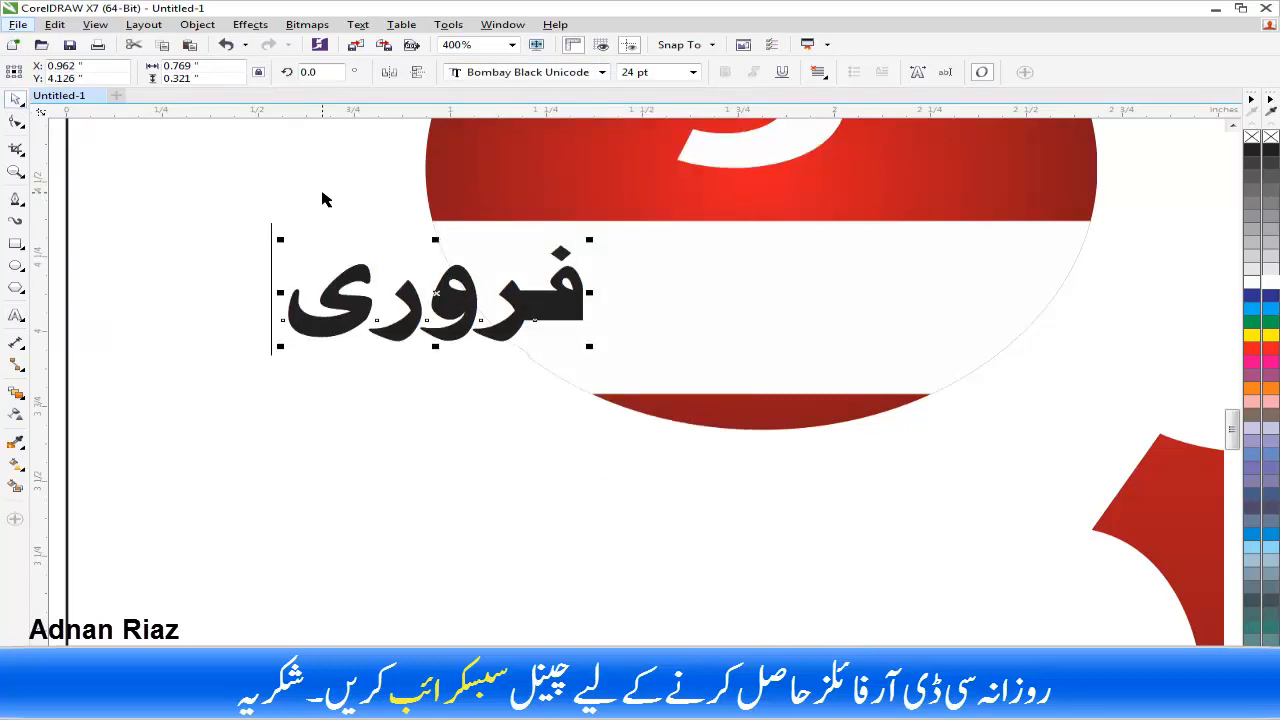
Convert the new "فروری" text to curves and centre it horizontally and vertically on the white band.
key(ctrl+q)
shift+click(688, 316)
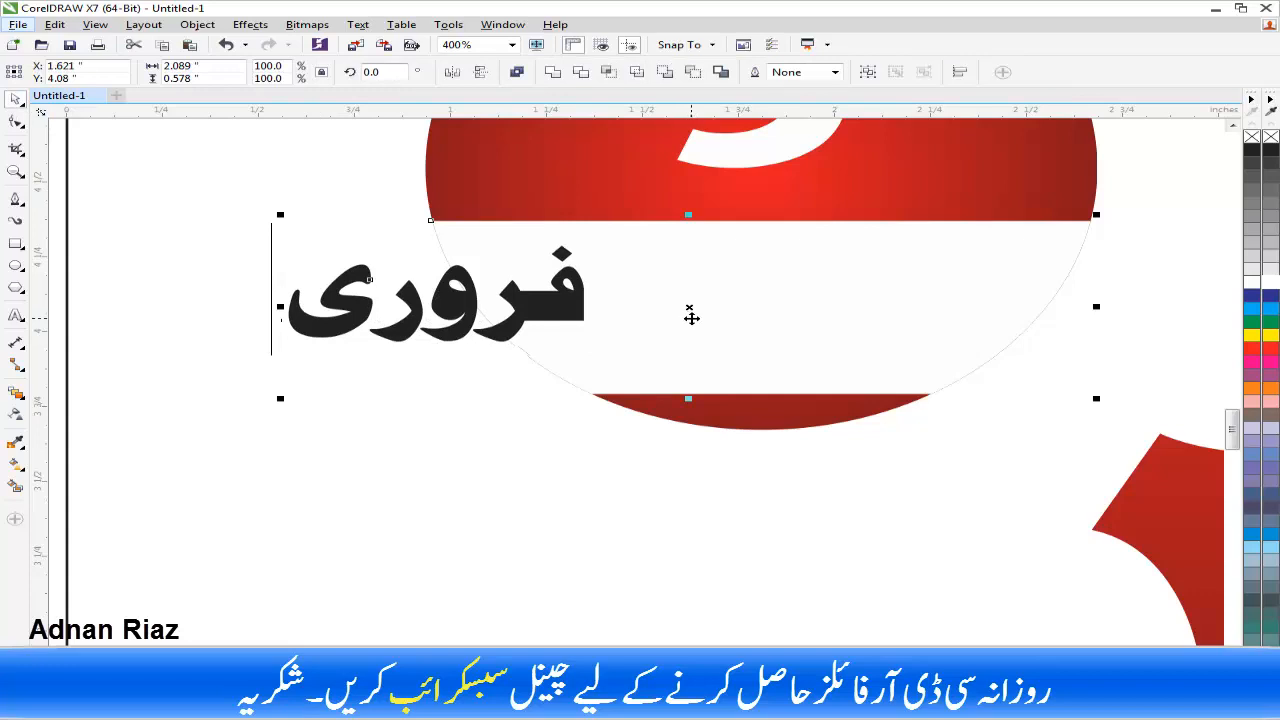
key(c)
key(e)
scroll(691, 318, down, 1)
key(Escape)
Enlarge the word "فروری" on the white band to about 1.05 by 0.44 inches.
click(772, 321)
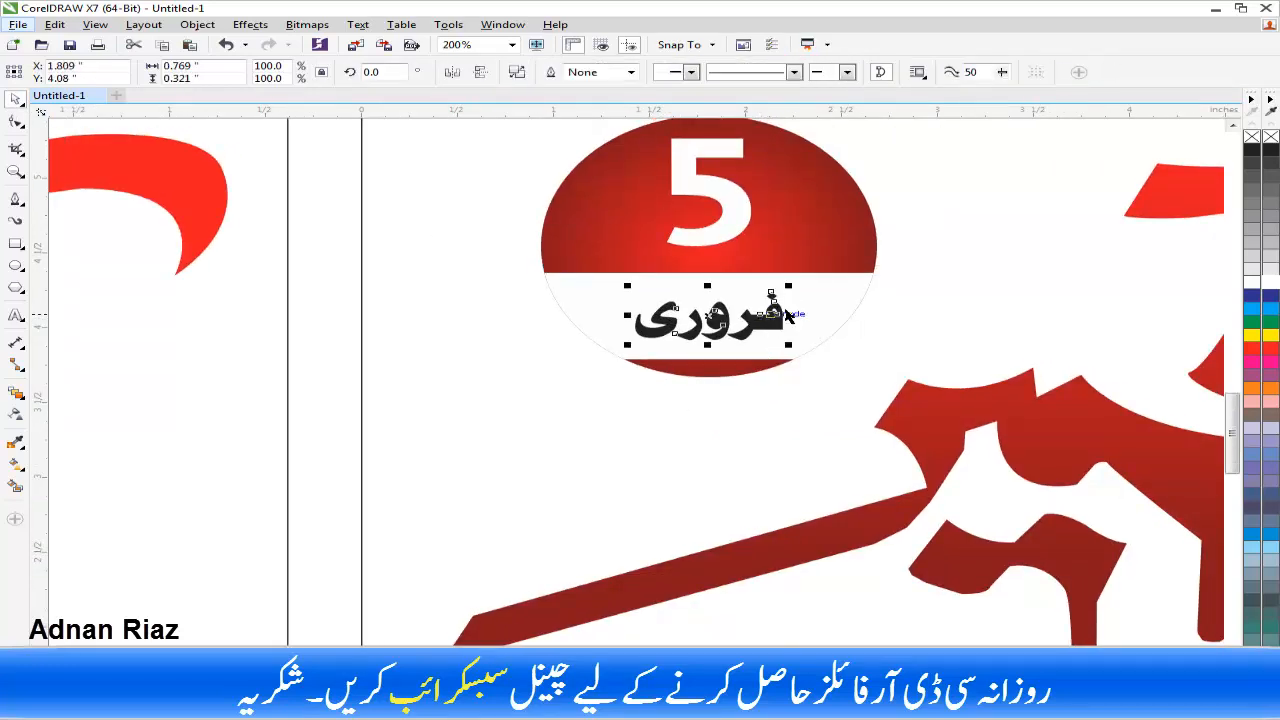
drag(791, 287, 820, 279)
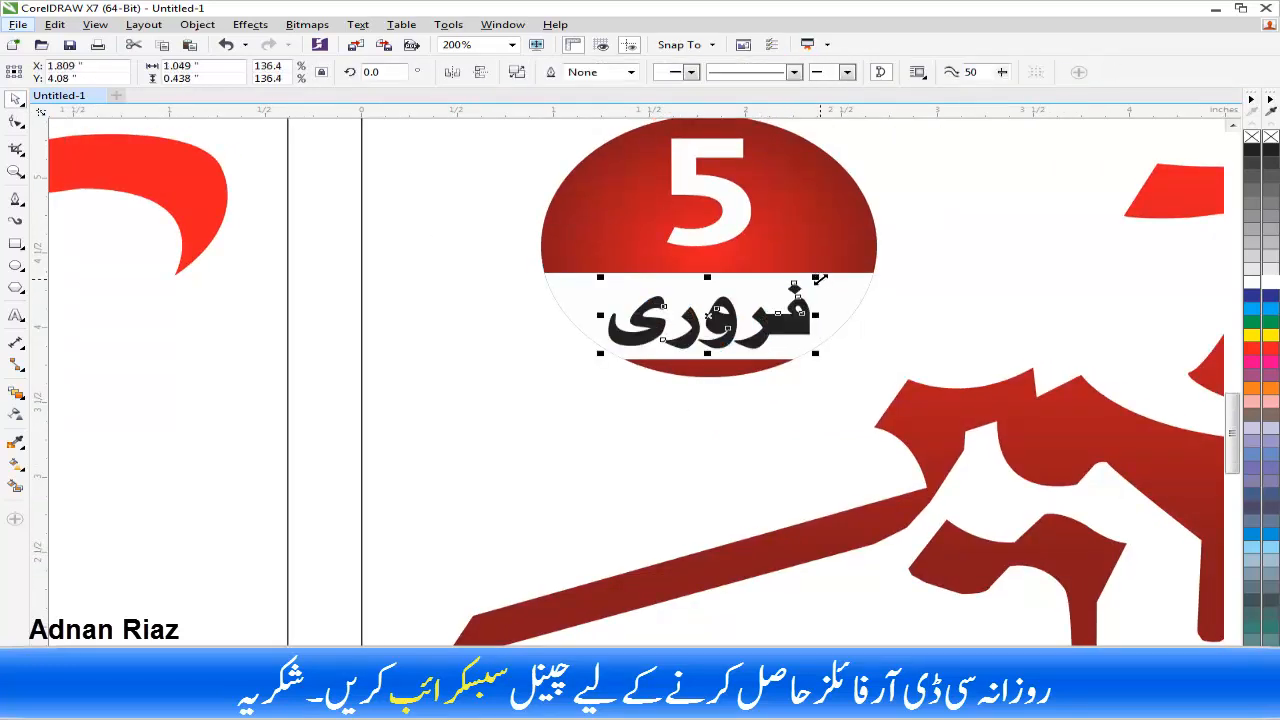
click(757, 425)
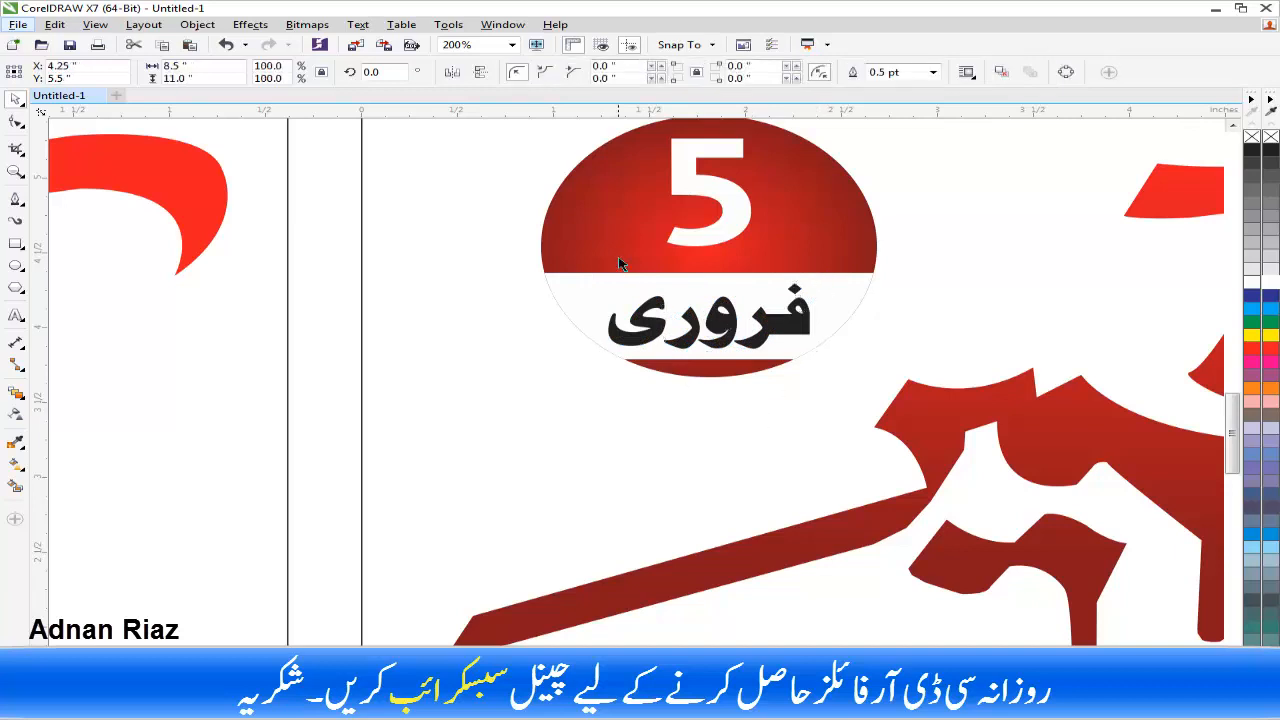
Group the date badge's circle, numeral, white band and word, and adjust the group slightly beside the Kashmir lettering.
scroll(620, 263, down, 1)
drag(478, 160, 778, 341)
scroll(700, 312, down, 1)
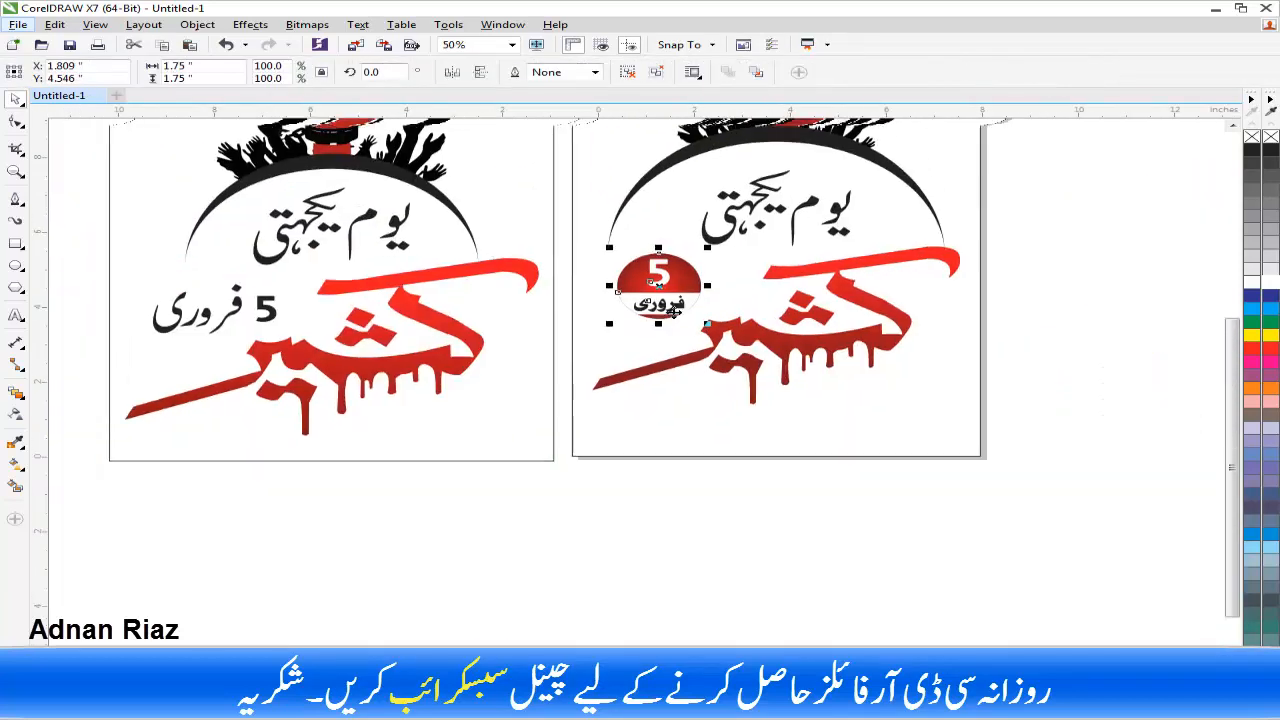
mouse_move(703, 250)
mouse_down()
mouse_move(660, 295)
mouse_move(719, 252)
mouse_move(708, 256)
mouse_up()
click(1119, 288)
scroll(871, 275, down, 1)
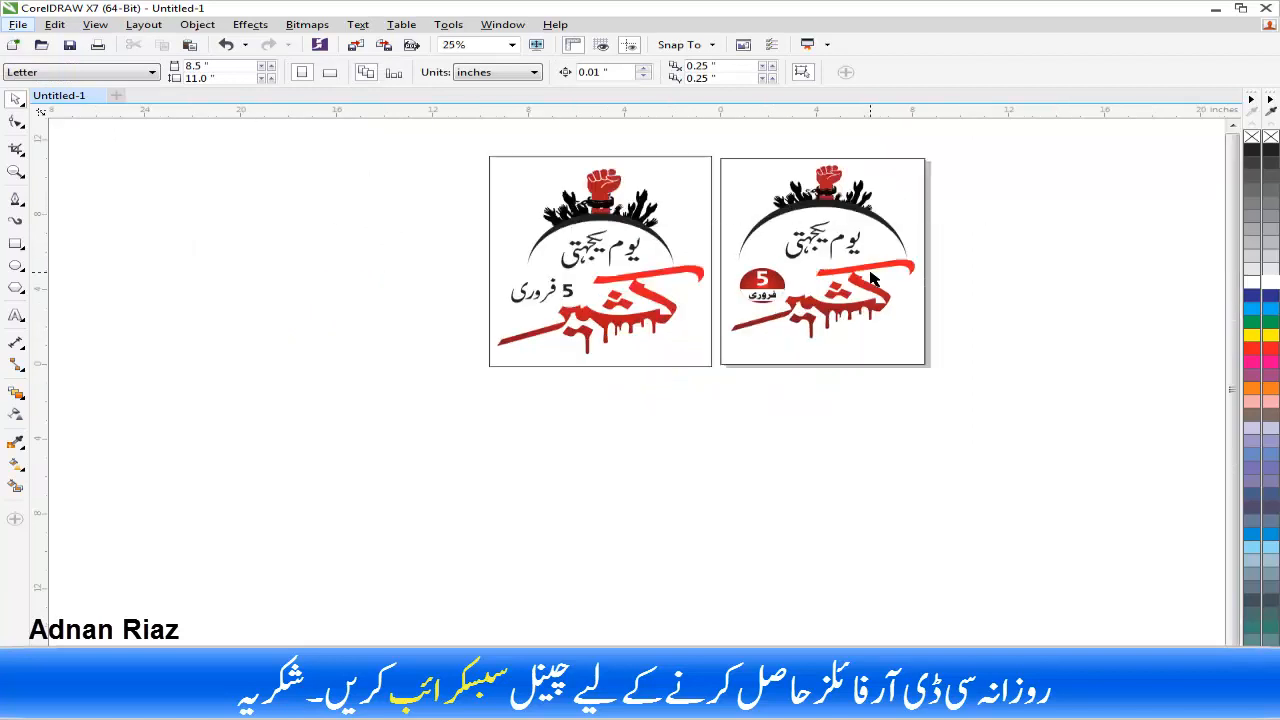
Compare the recreated design on the page with the reference design beside it.
drag(871, 274, 867, 289)
click(895, 375)
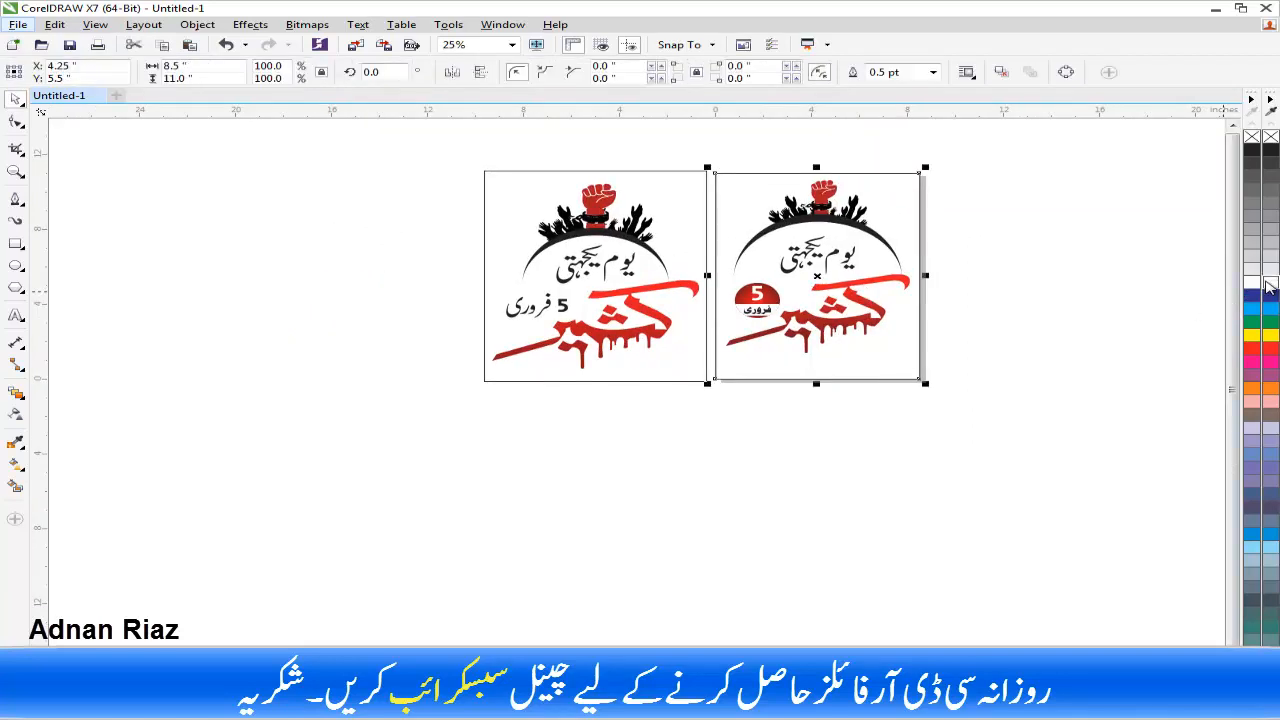
click(966, 291)
scroll(937, 286, up, 1)
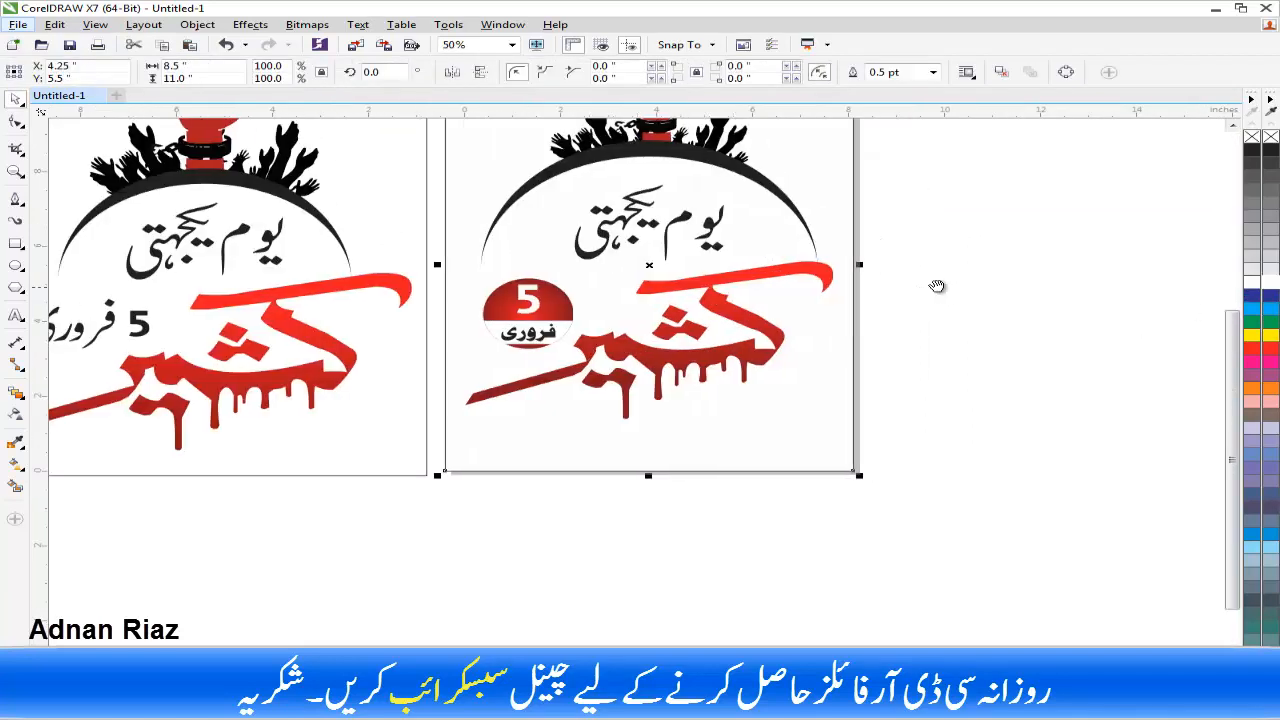
scroll(930, 293, down, 1)
click(860, 242)
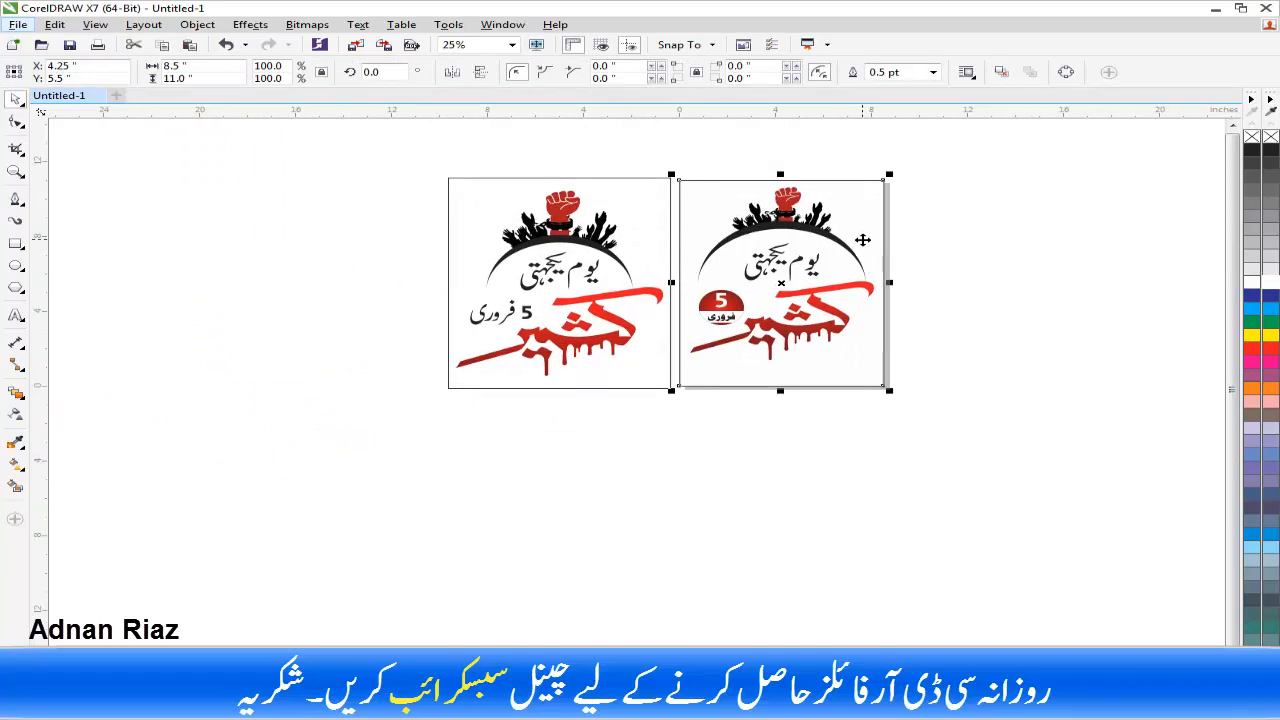
scroll(683, 260, up, 4)
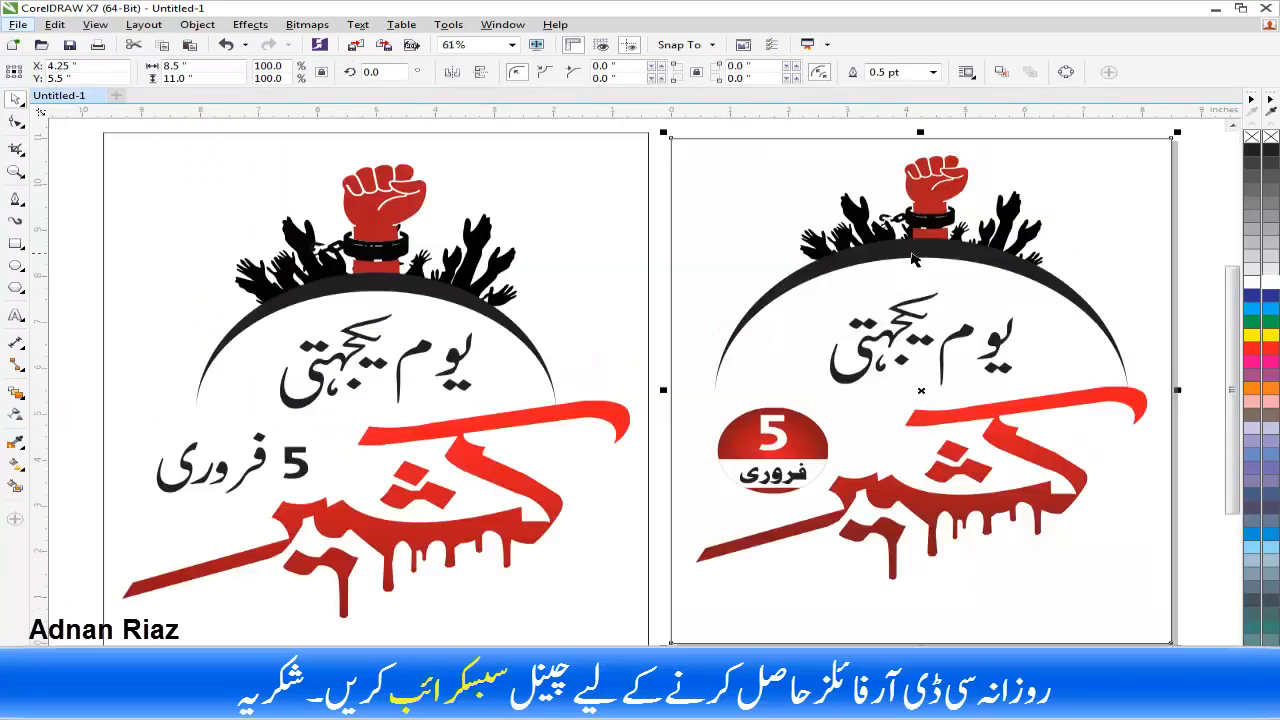
scroll(773, 343, down, 3)
Delete the reference design beside the page.
click(643, 457)
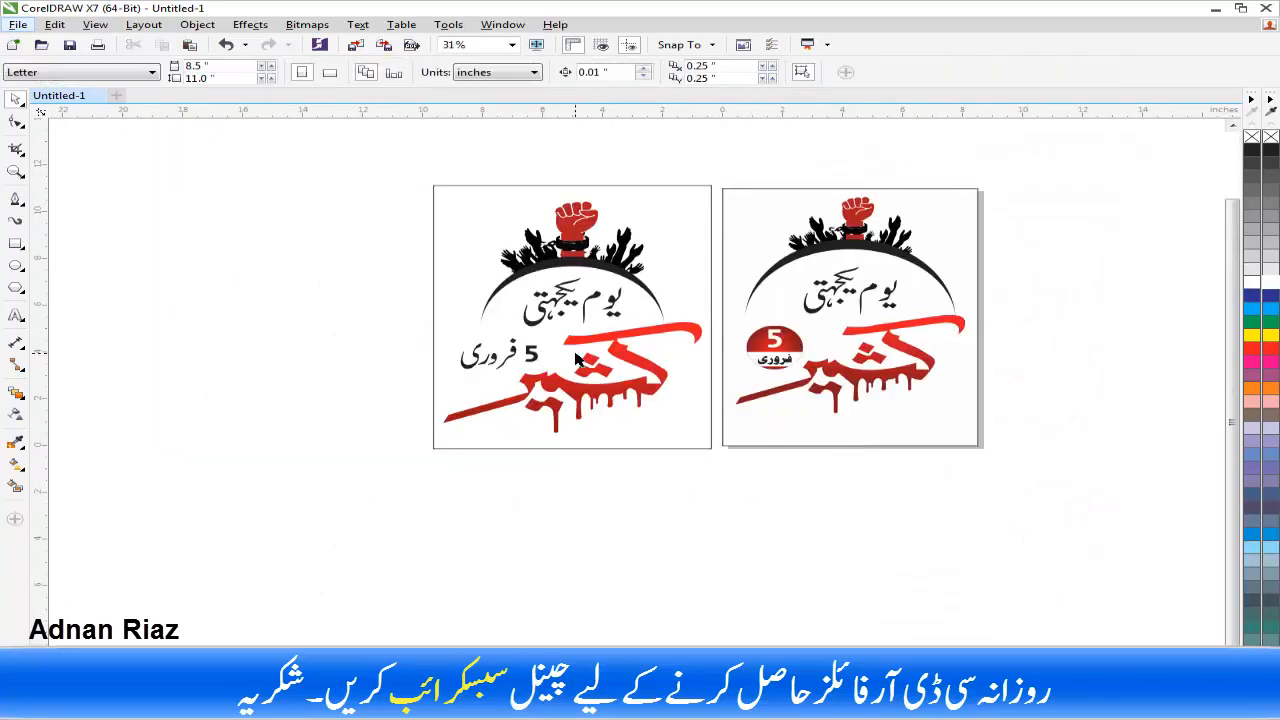
click(445, 435)
key(Delete)
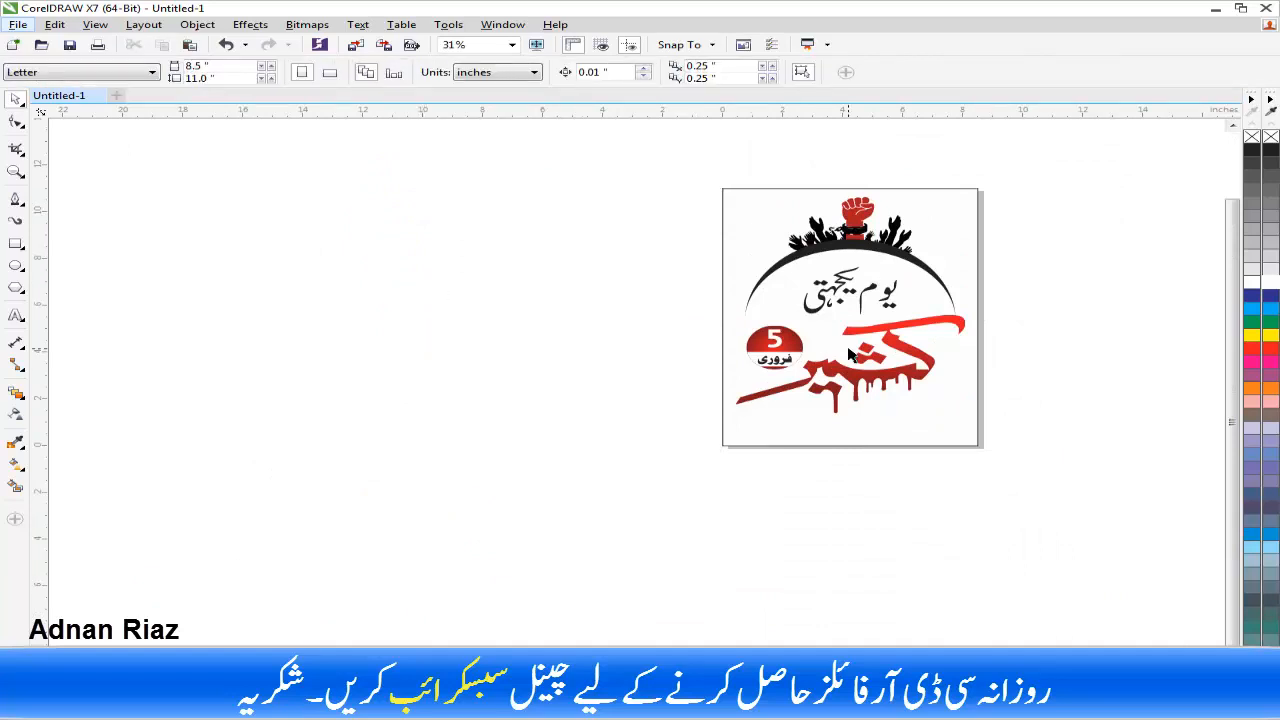
Add a "DESIGN BY:" credit line with the designer's name near the page's lower edge in Arial 24 pt.
scroll(848, 355, up, 1)
drag(729, 363, 750, 238)
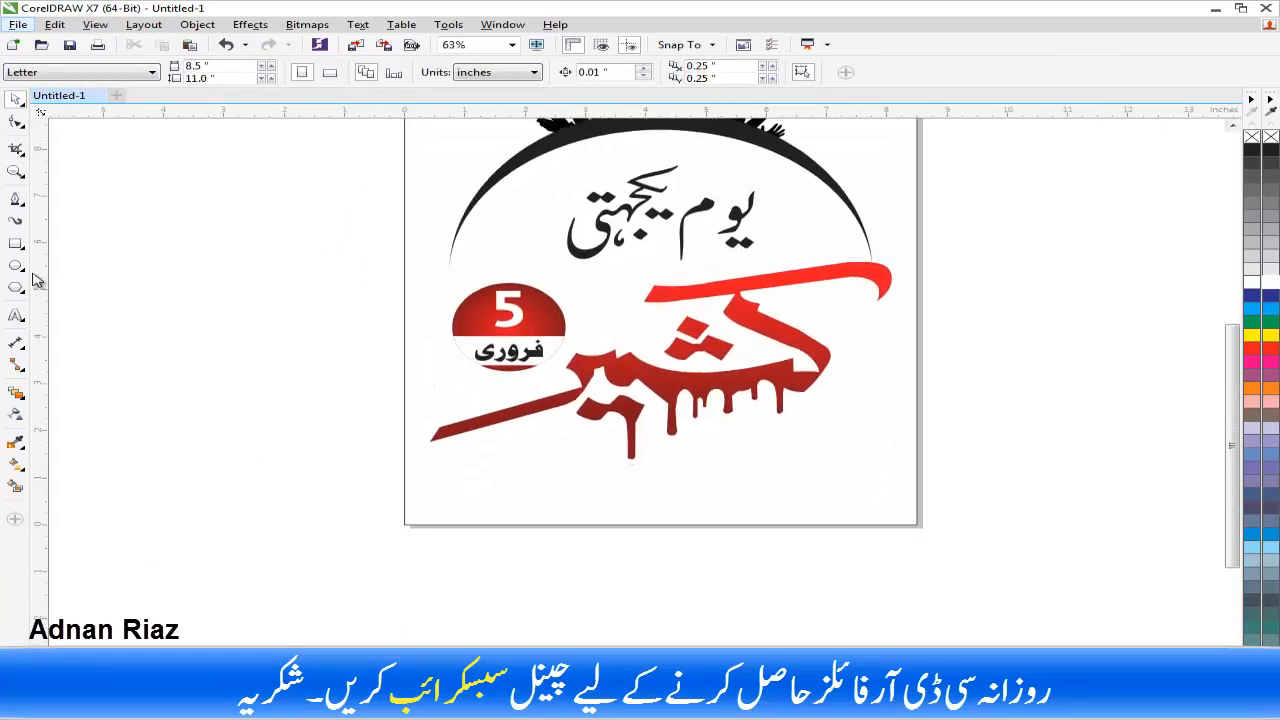
click(16, 316)
scroll(508, 477, down, 2)
click(447, 460)
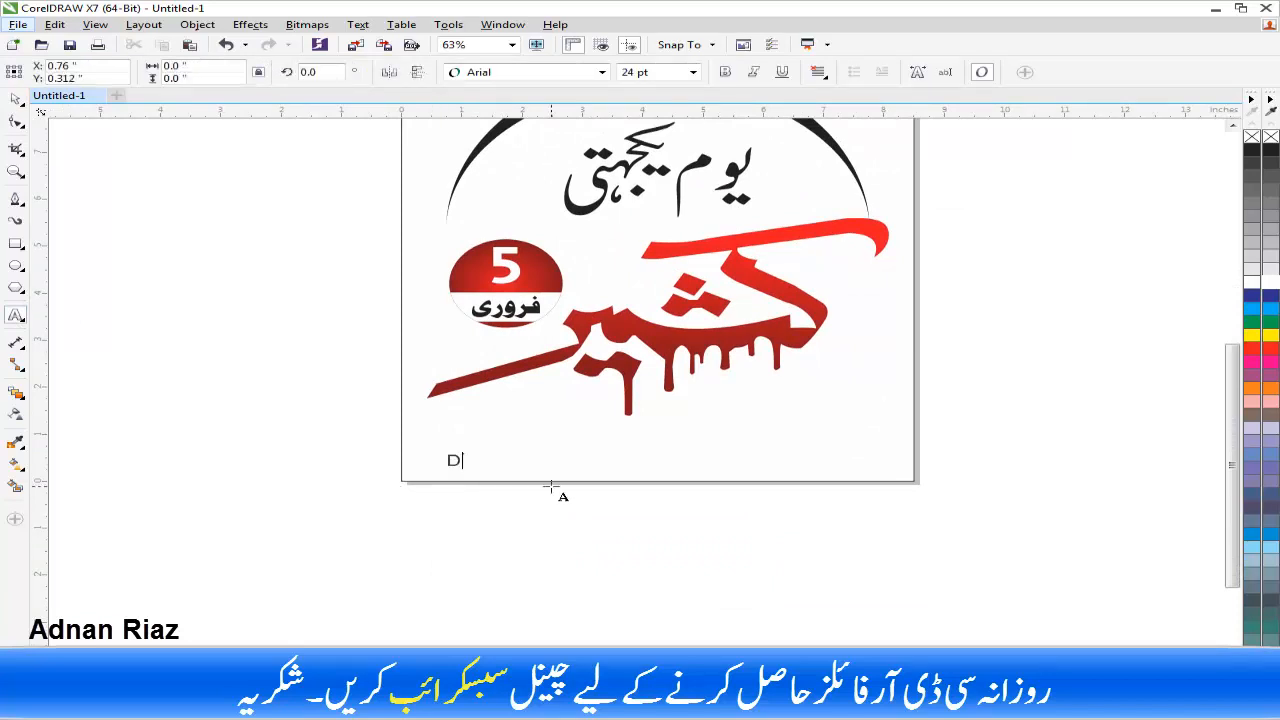
key(Escape)
key(Escape)
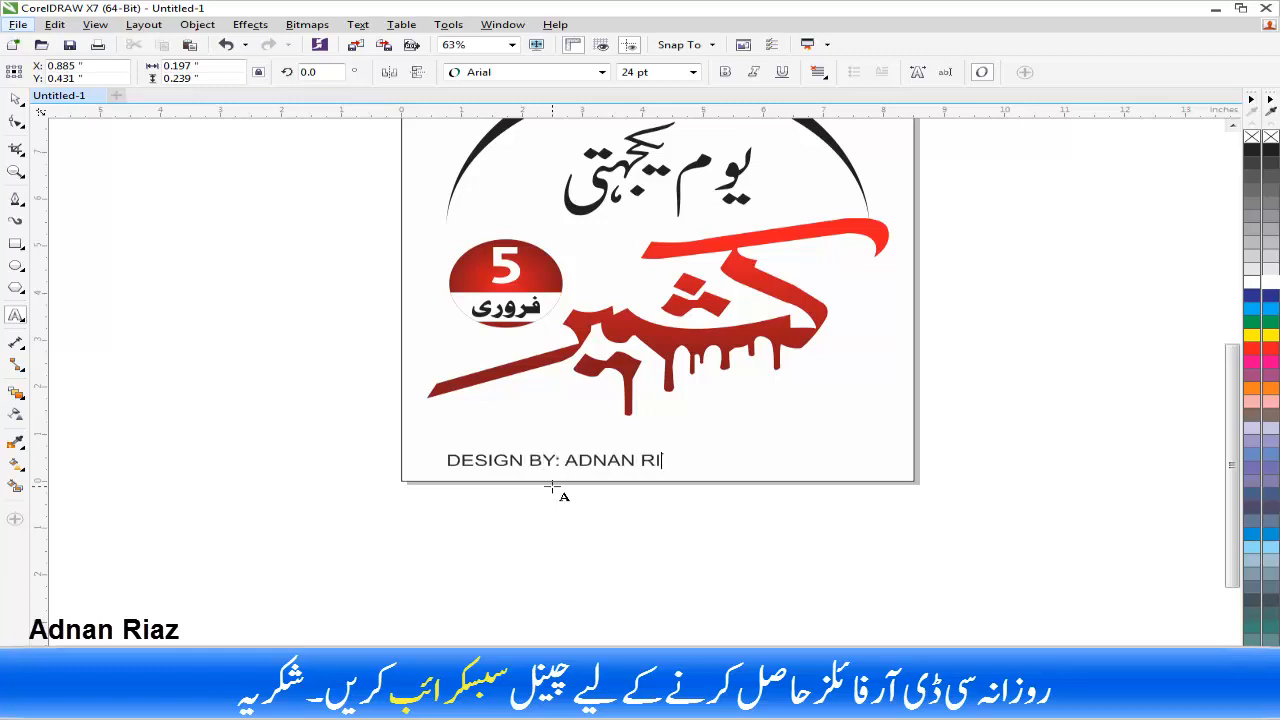
key(Escape)
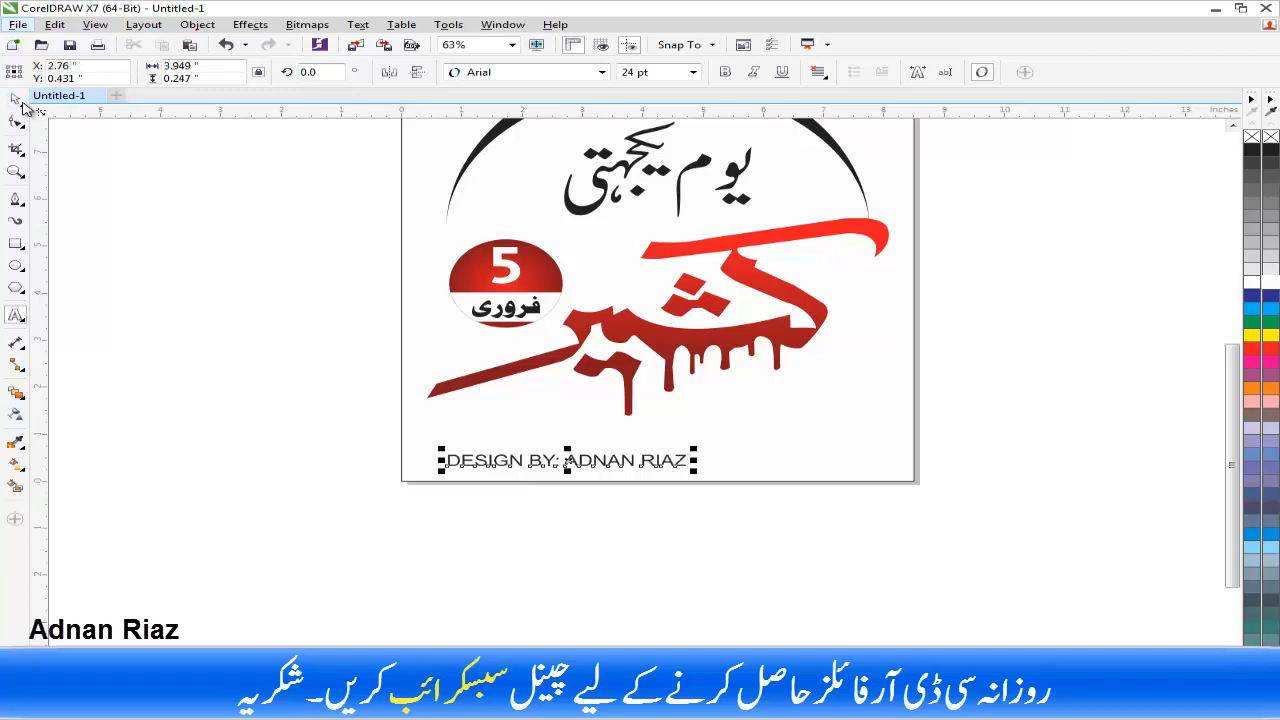
Spread the credit line's letters to about 7.15 inches wide and set its font to AlQalam Ishtiaq.
click(17, 122)
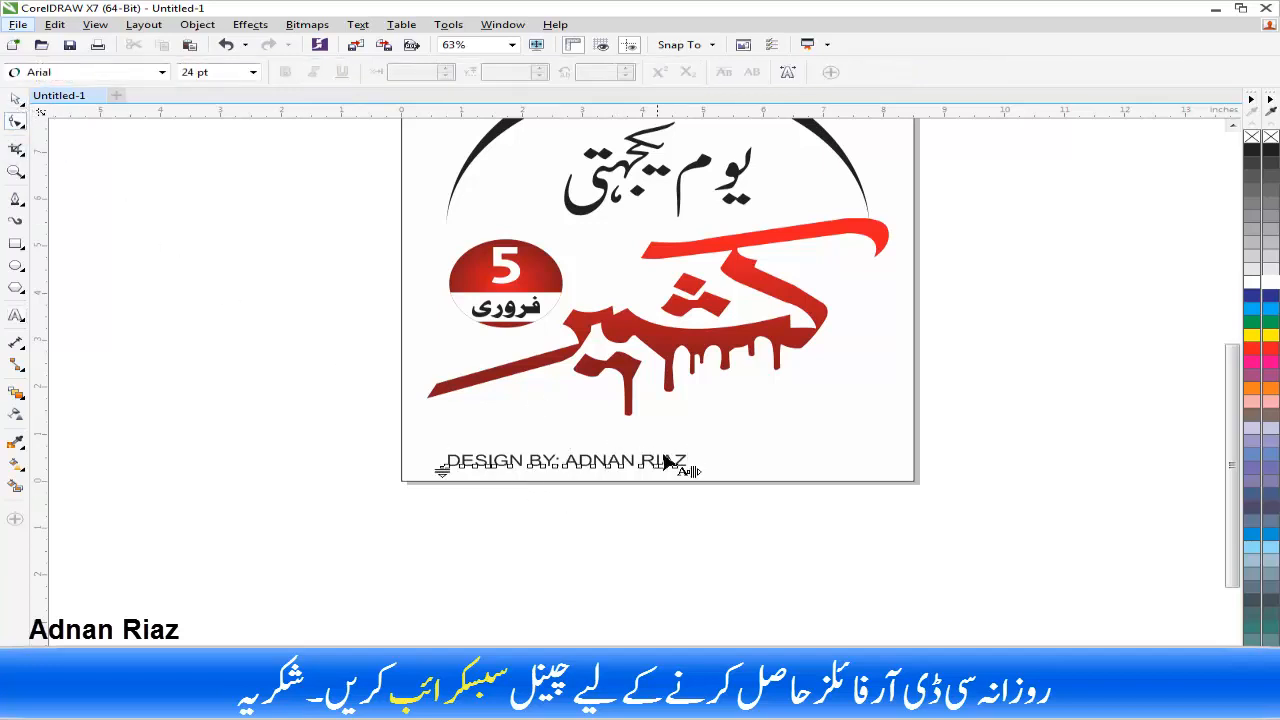
drag(695, 469, 929, 471)
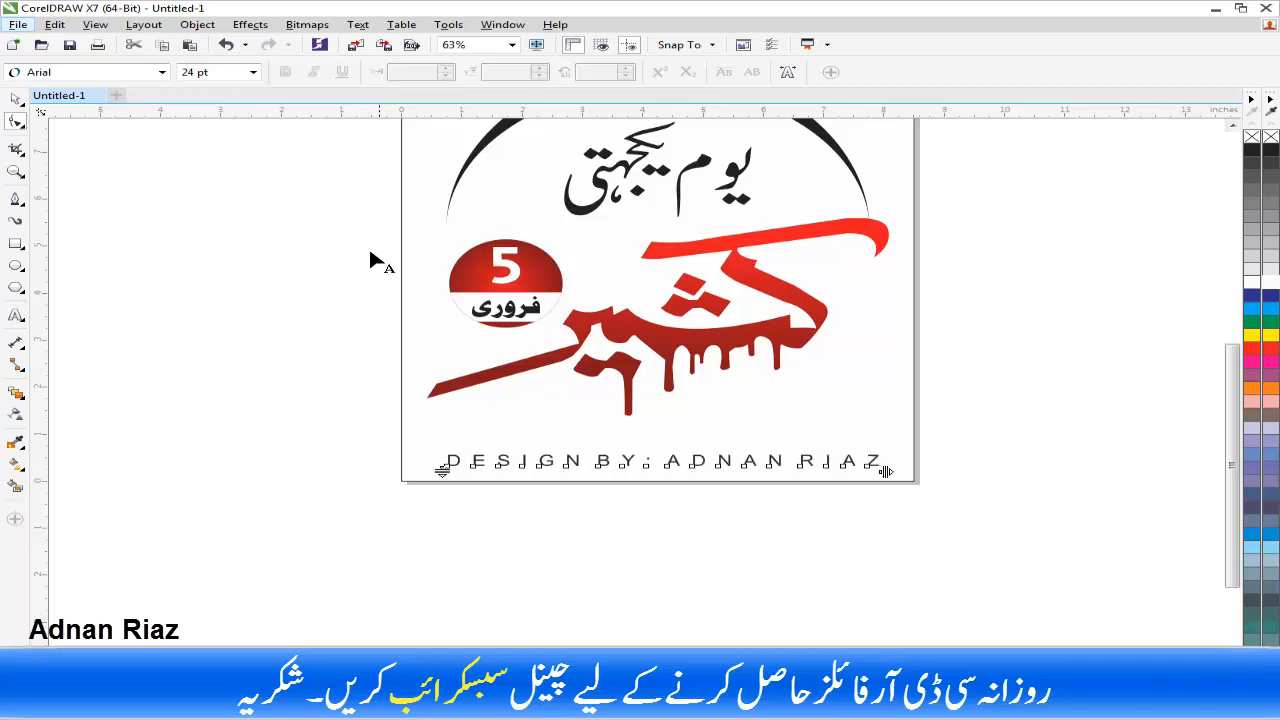
click(15, 98)
click(528, 74)
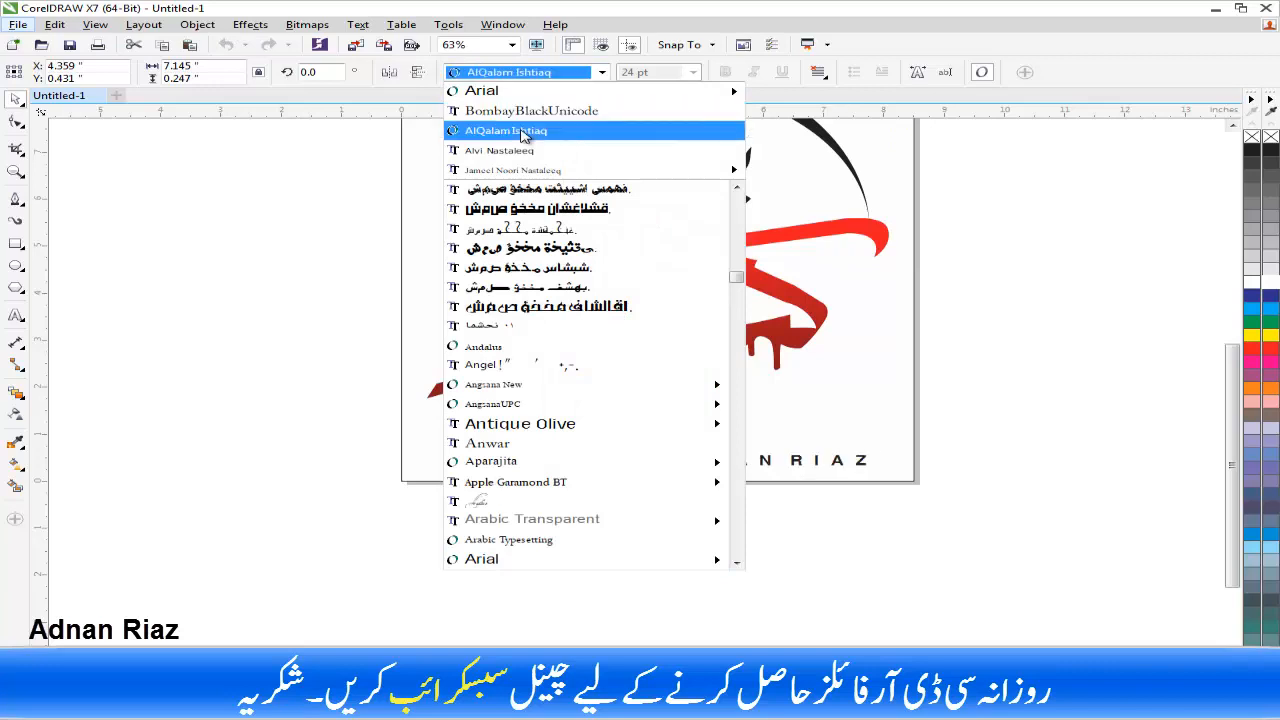
click(521, 131)
Select all the artwork and convert the credit line to curves.
click(611, 425)
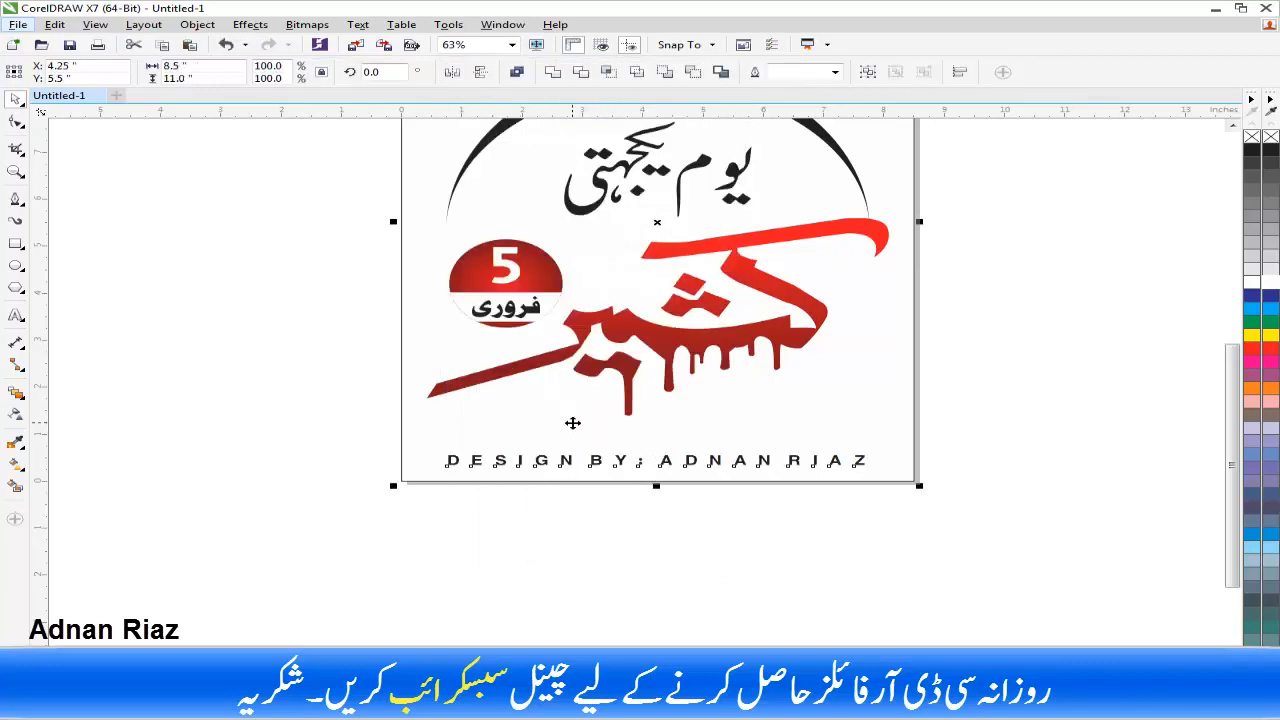
click(578, 526)
key(ctrl+a)
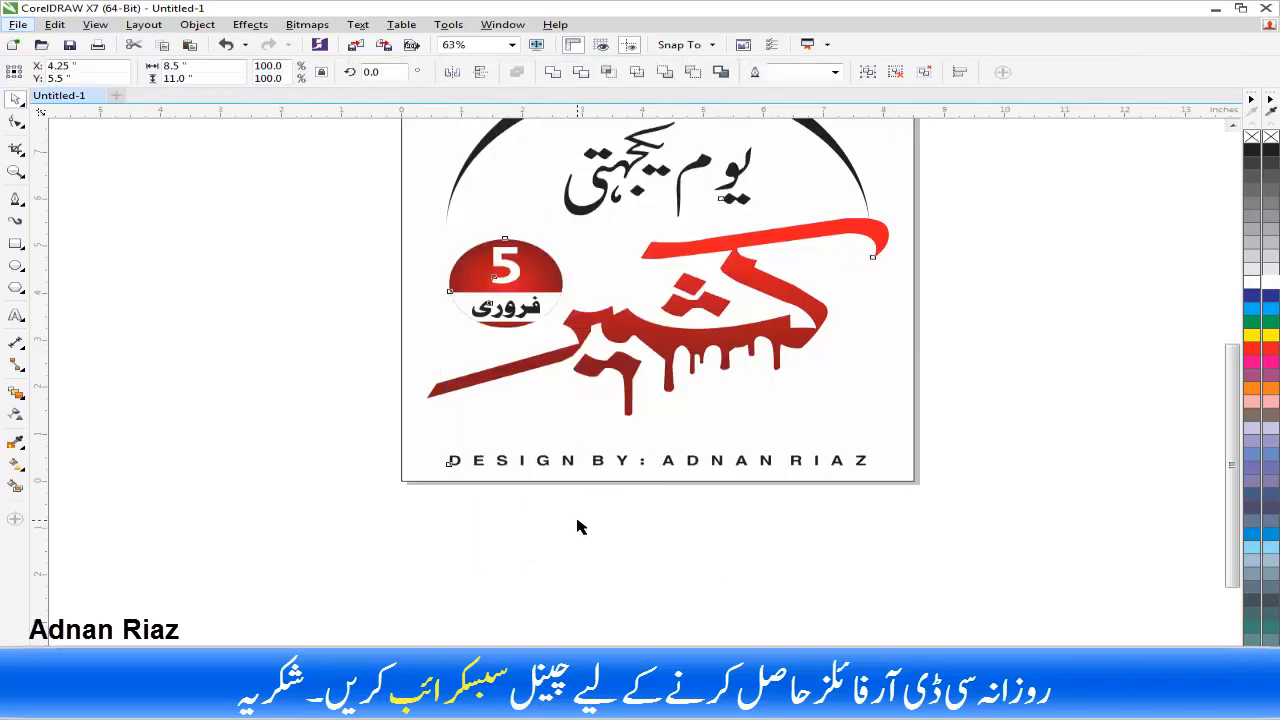
click(574, 485)
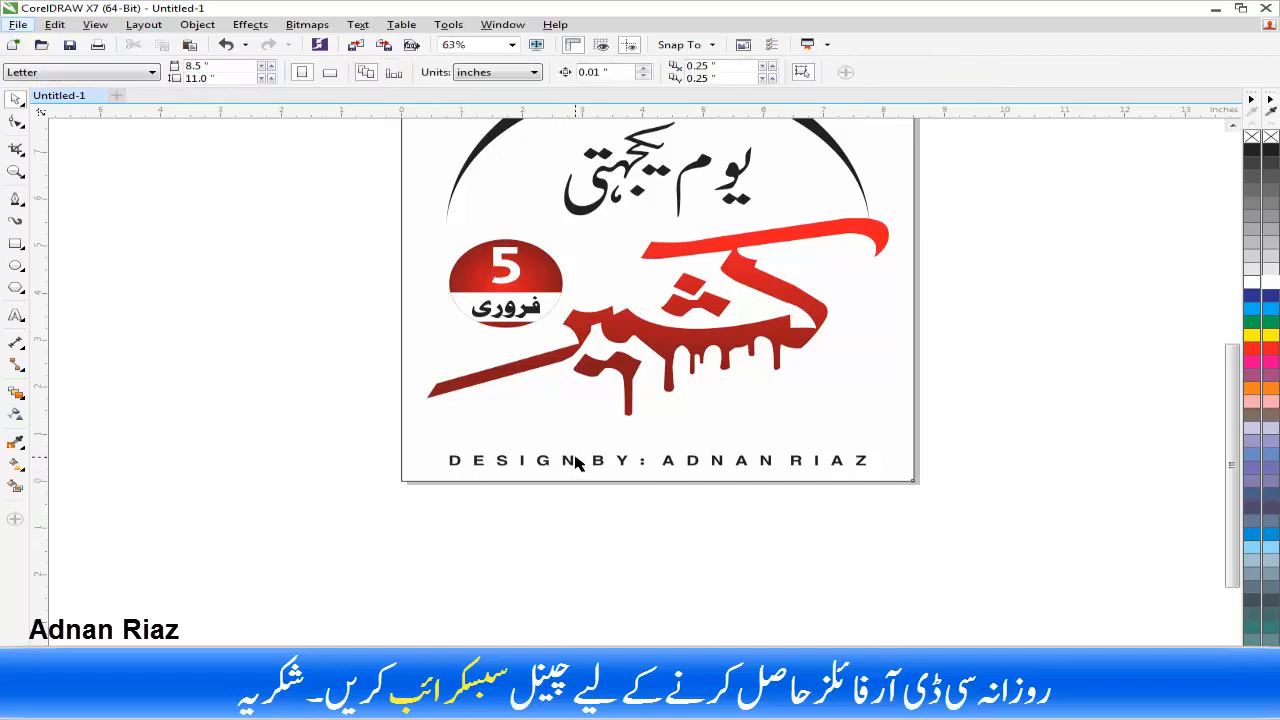
Shift the credit line slightly sideways beneath the Kashmir lettering, to about X 4.33 inches.
click(575, 458)
click(557, 502)
drag(667, 461, 672, 461)
click(628, 511)
click(672, 467)
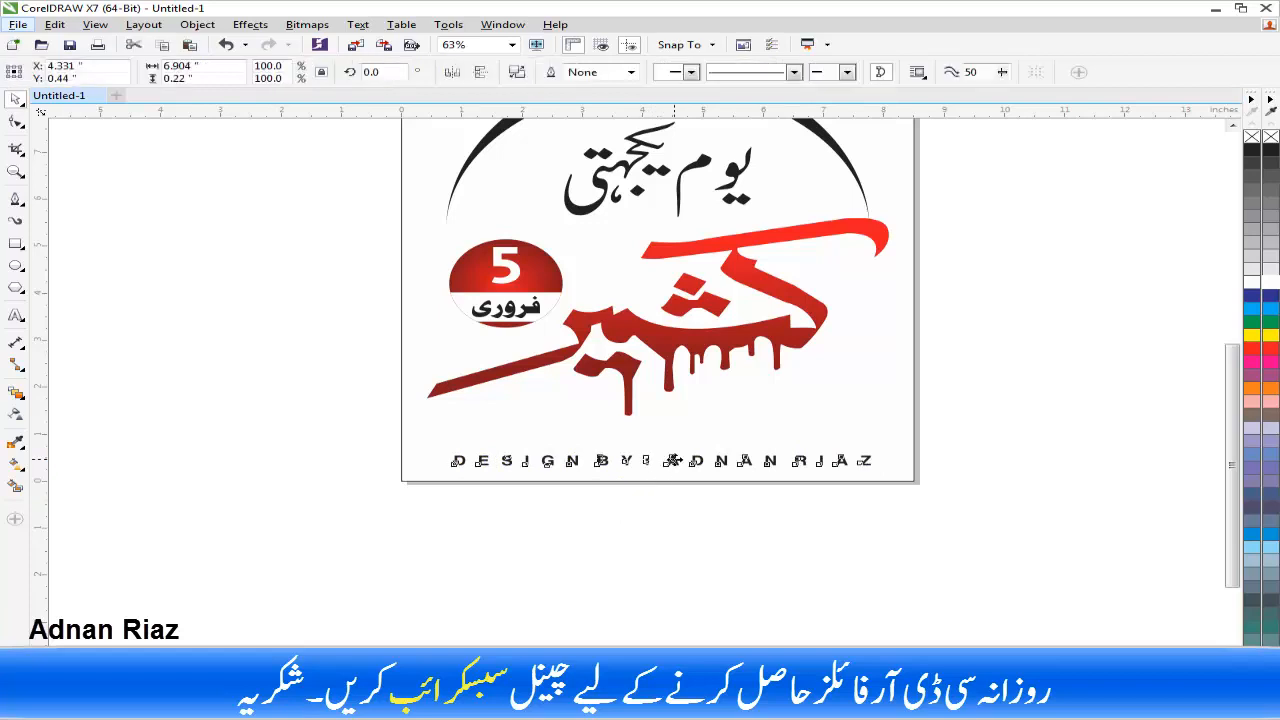
click(961, 387)
Group all the objects of the finished design on the page.
scroll(699, 415, down, 1)
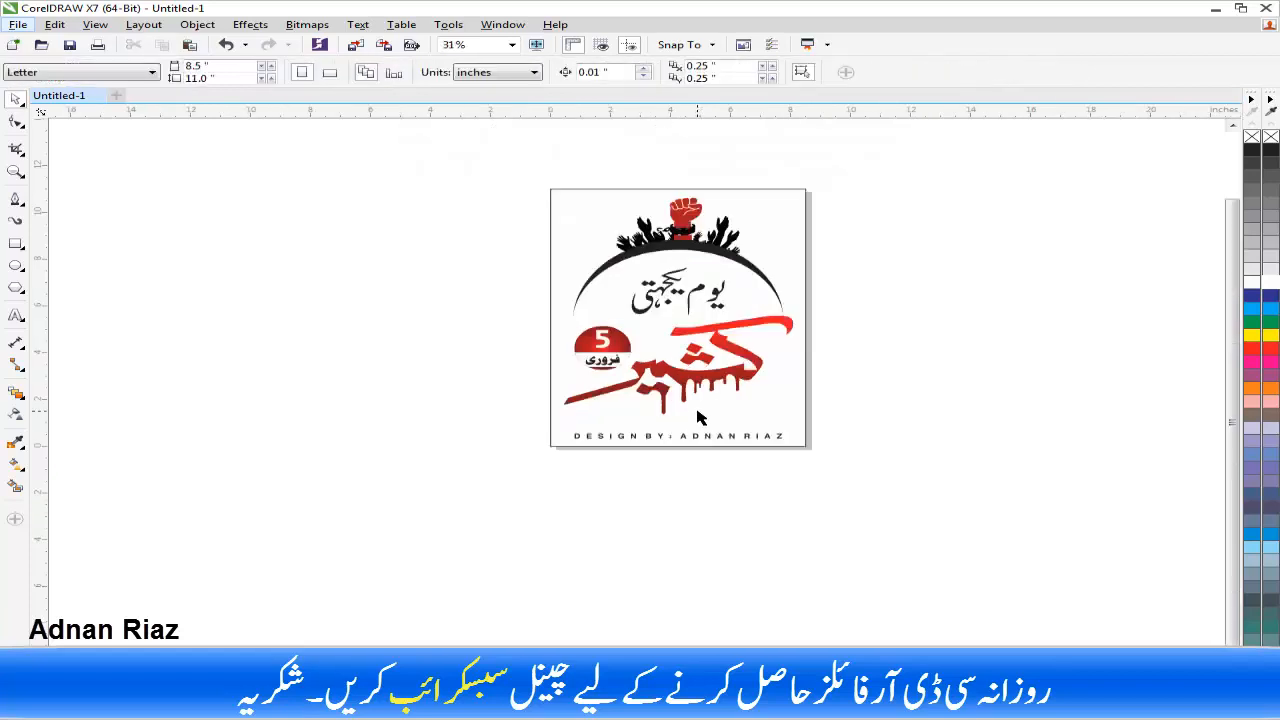
drag(698, 414, 675, 430)
drag(846, 186, 484, 503)
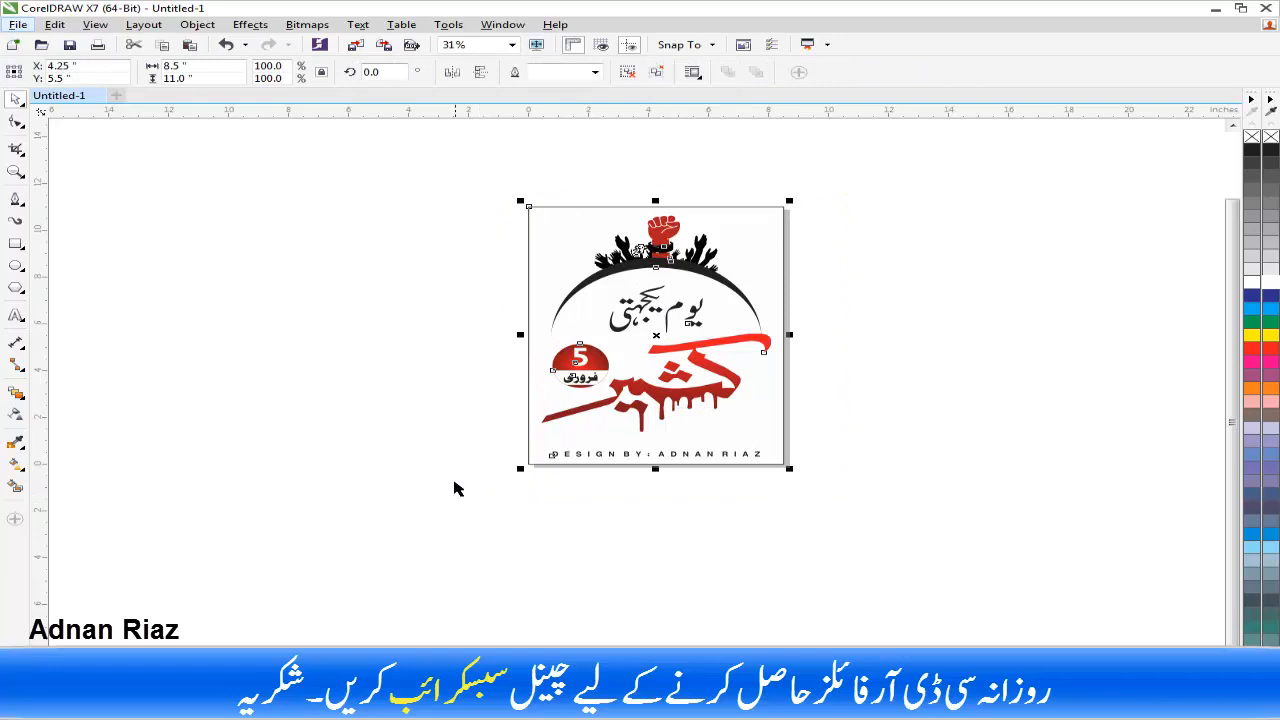
click(451, 486)
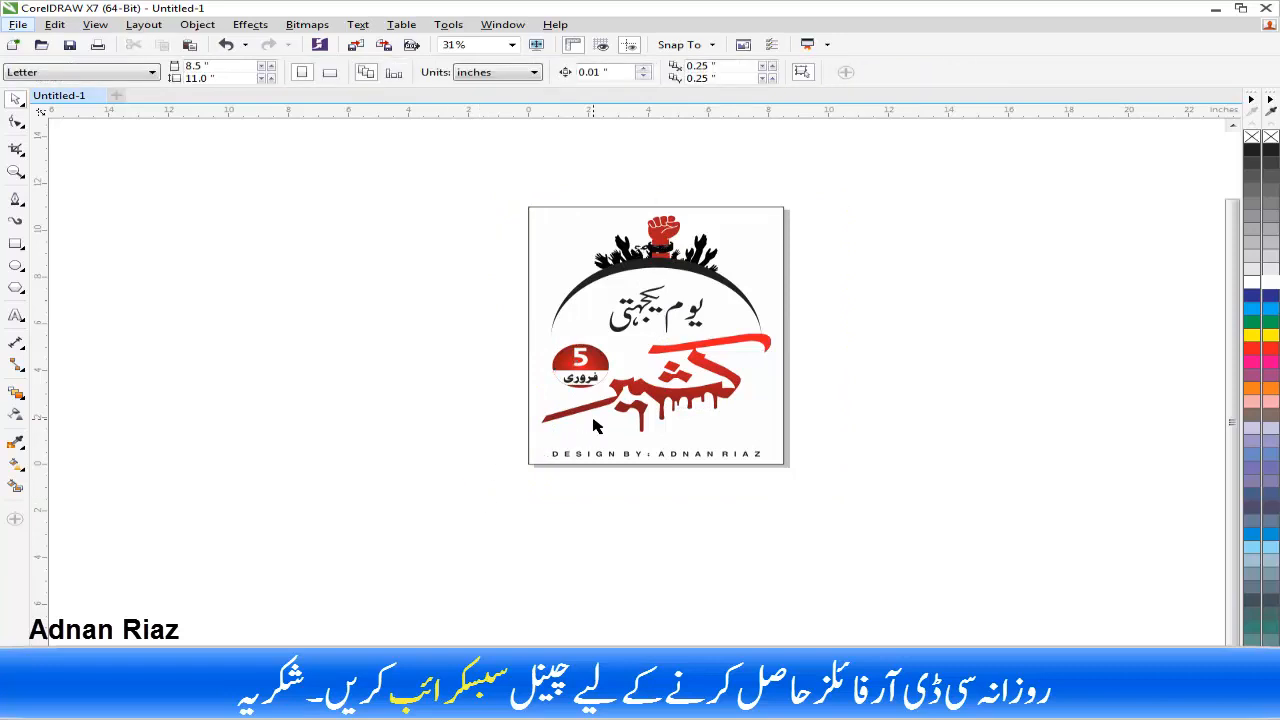
scroll(677, 282, up, 1)
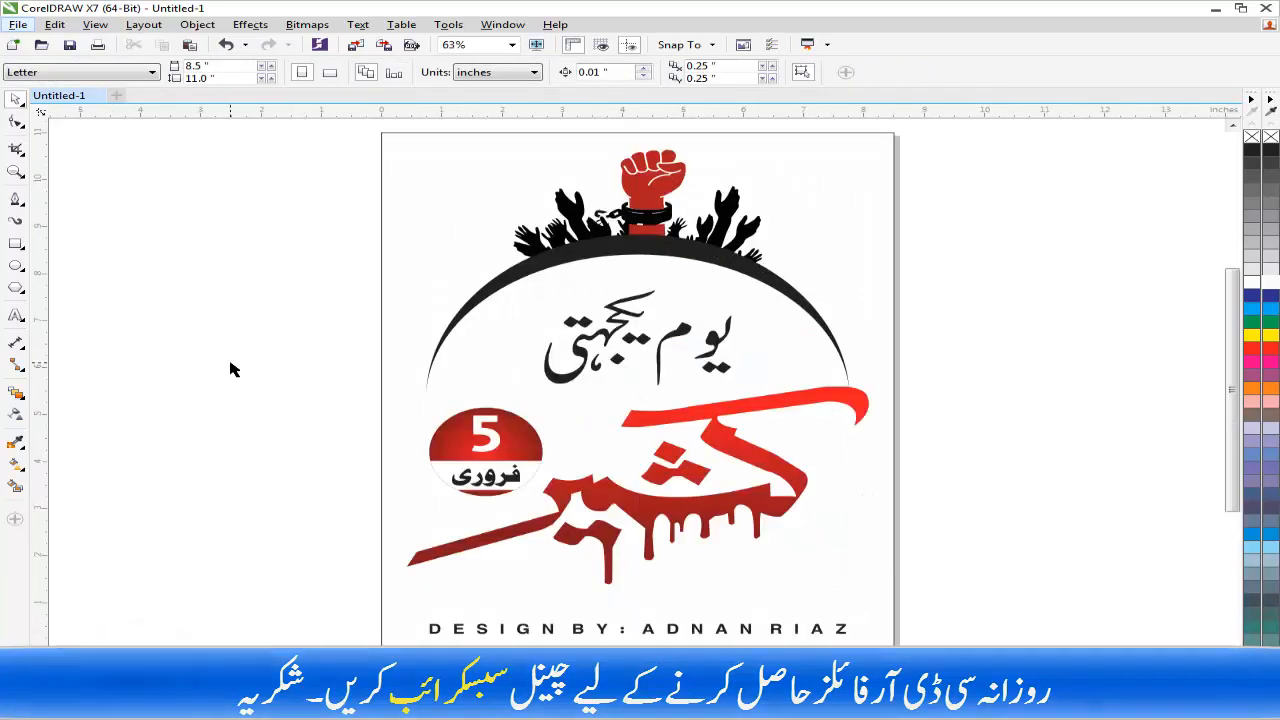